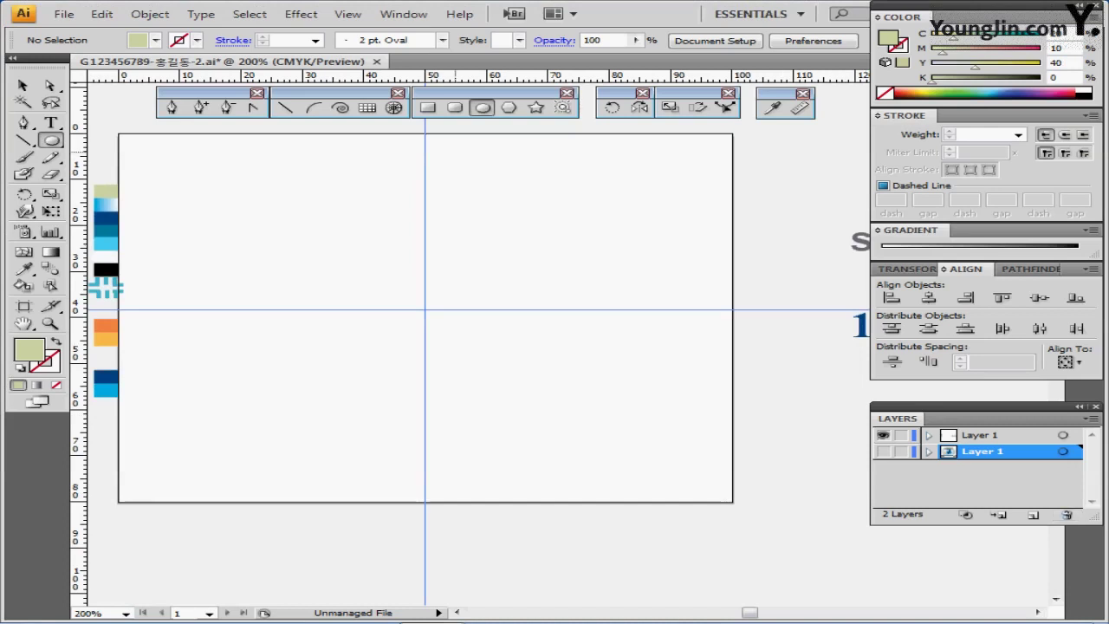
On the upper, visible Layer 1, draw a 69 × 69 mm circle centred on the intersection of the guides.
click(982, 435)
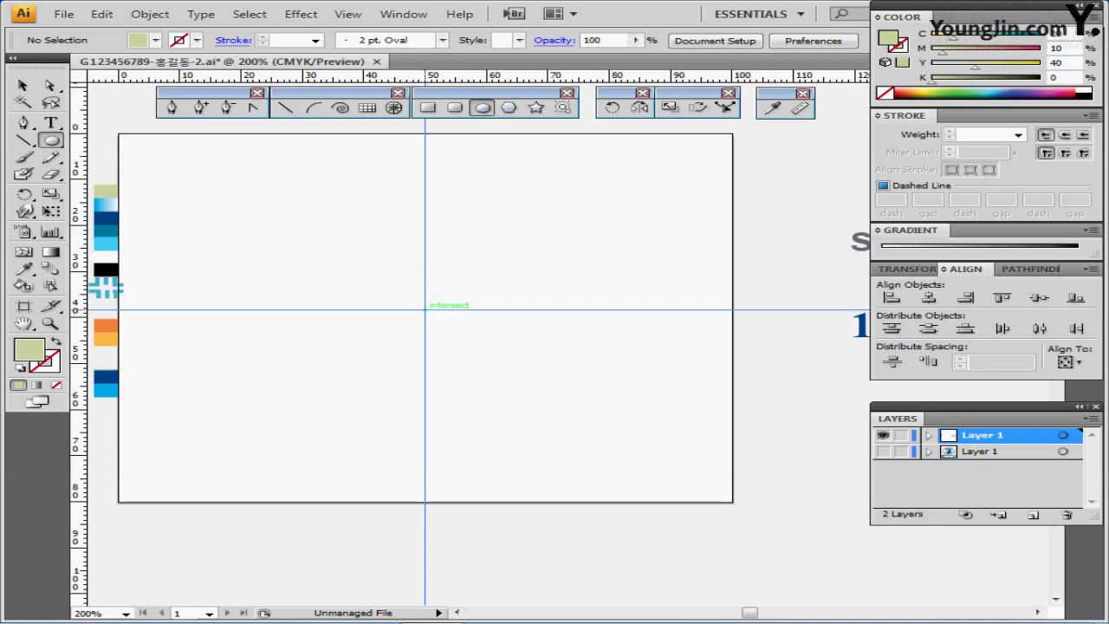
click(424, 309)
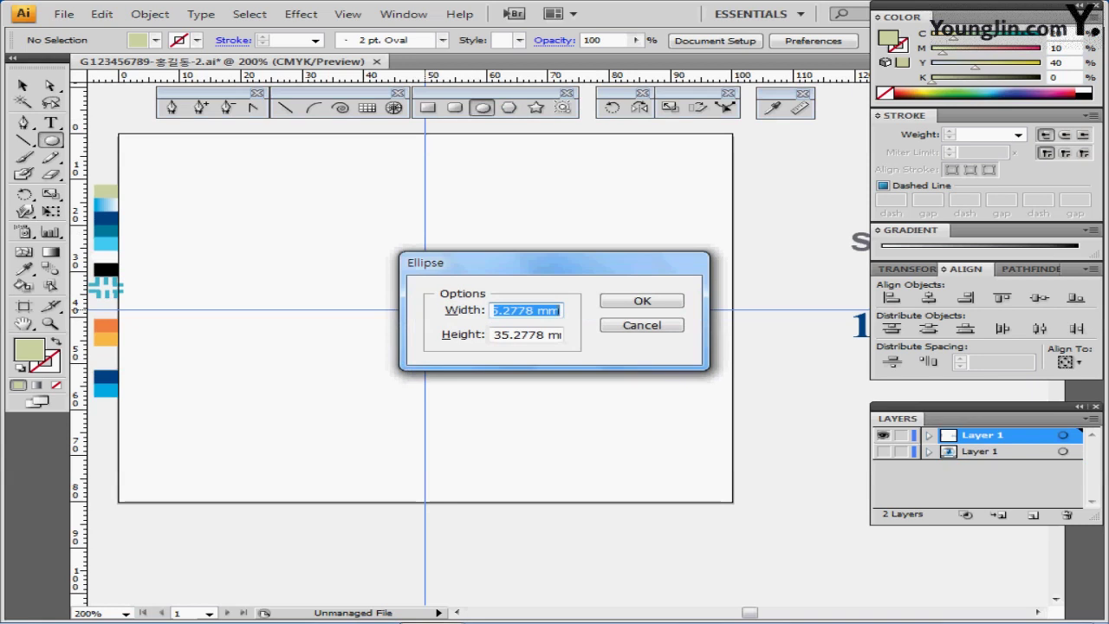
text(69)
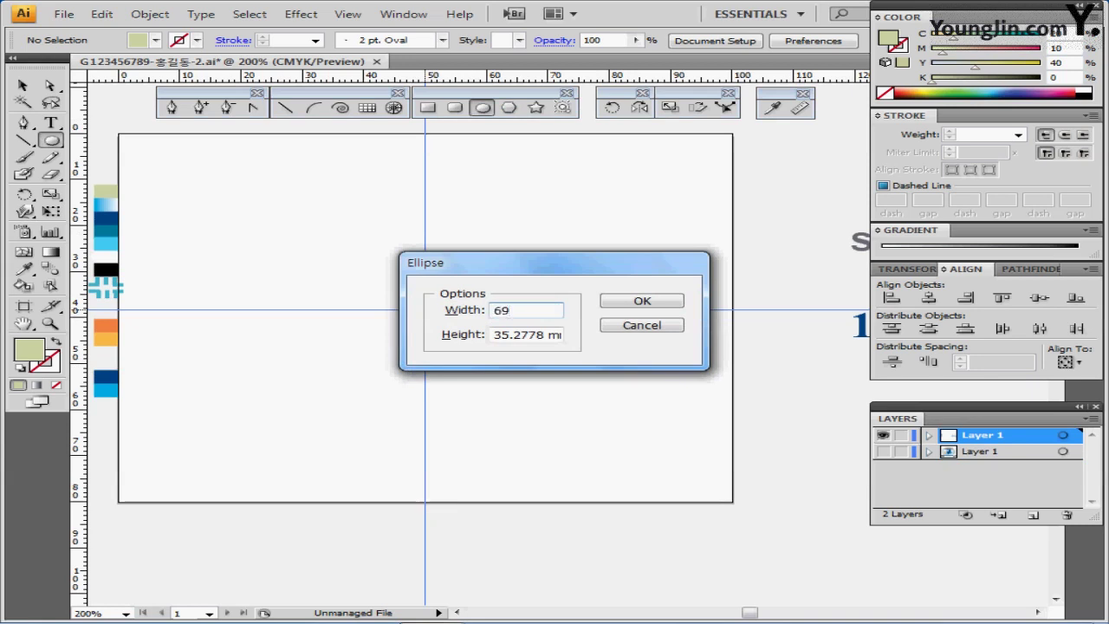
key(Tab)
text(69)
key(Return)
key(Return)
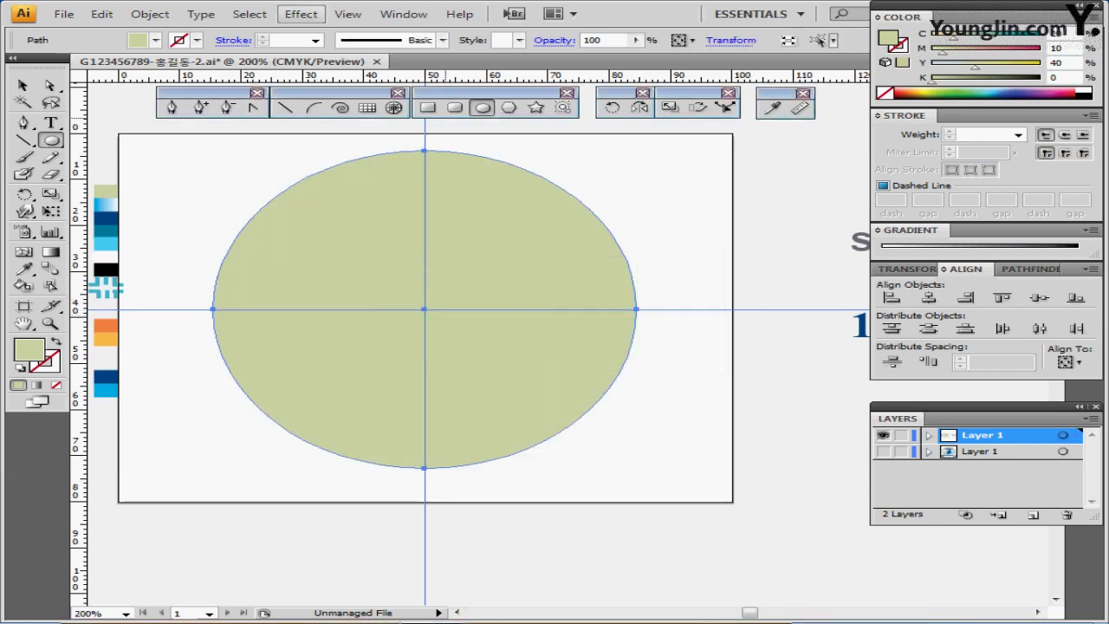
Apply a Zig Zag effect to the circle with absolute size 1.5 mm, 9 ridges per segment and corner points.
click(300, 14)
mouse_move(370, 146)
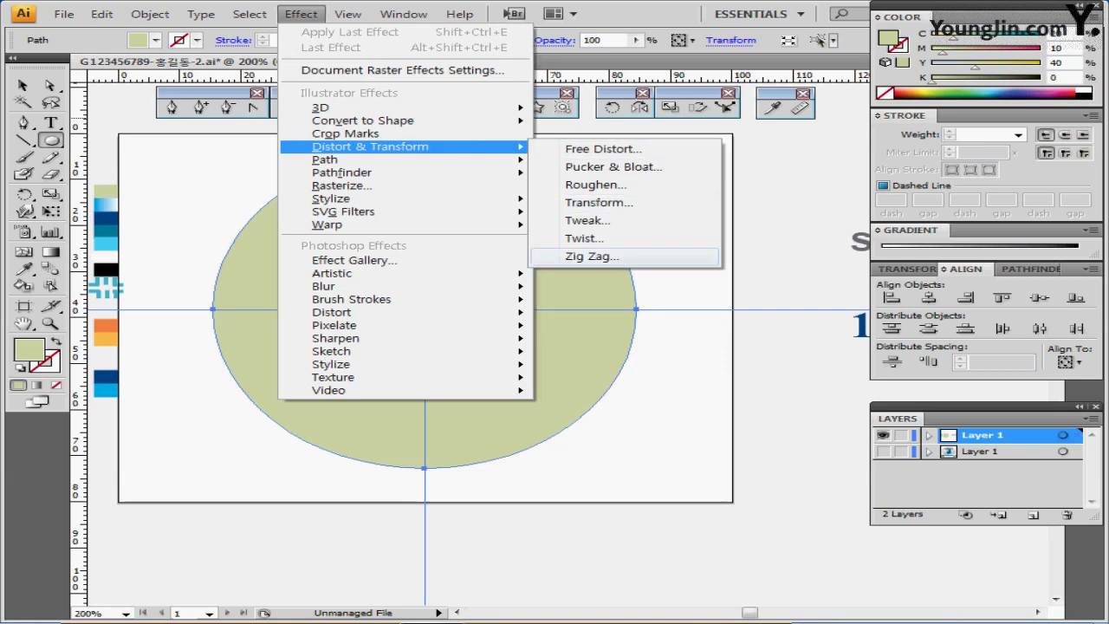
click(592, 257)
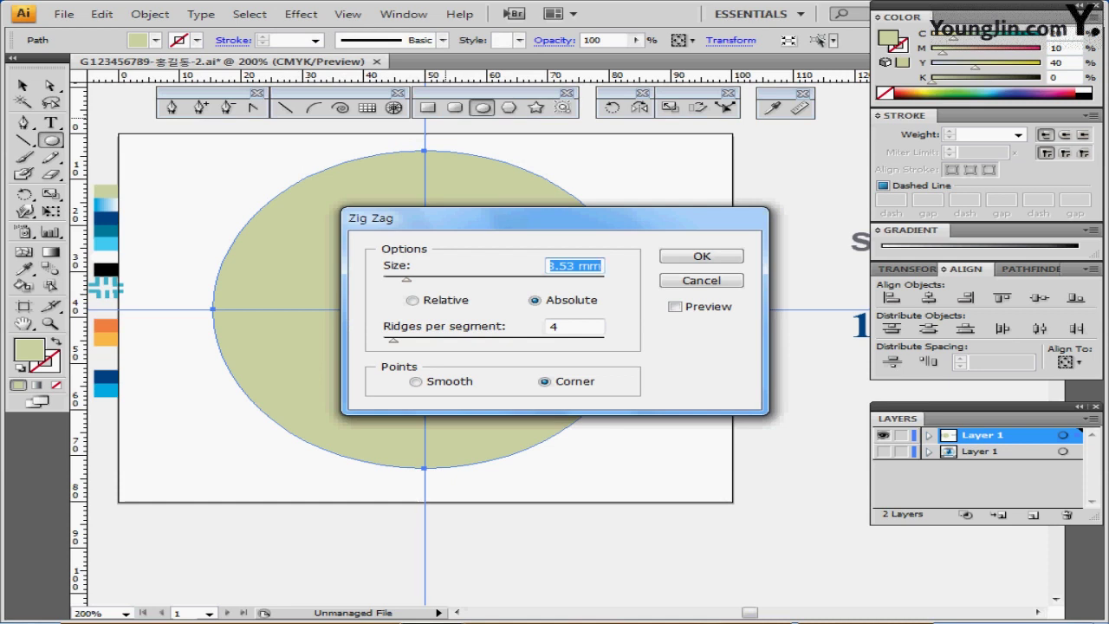
click(675, 307)
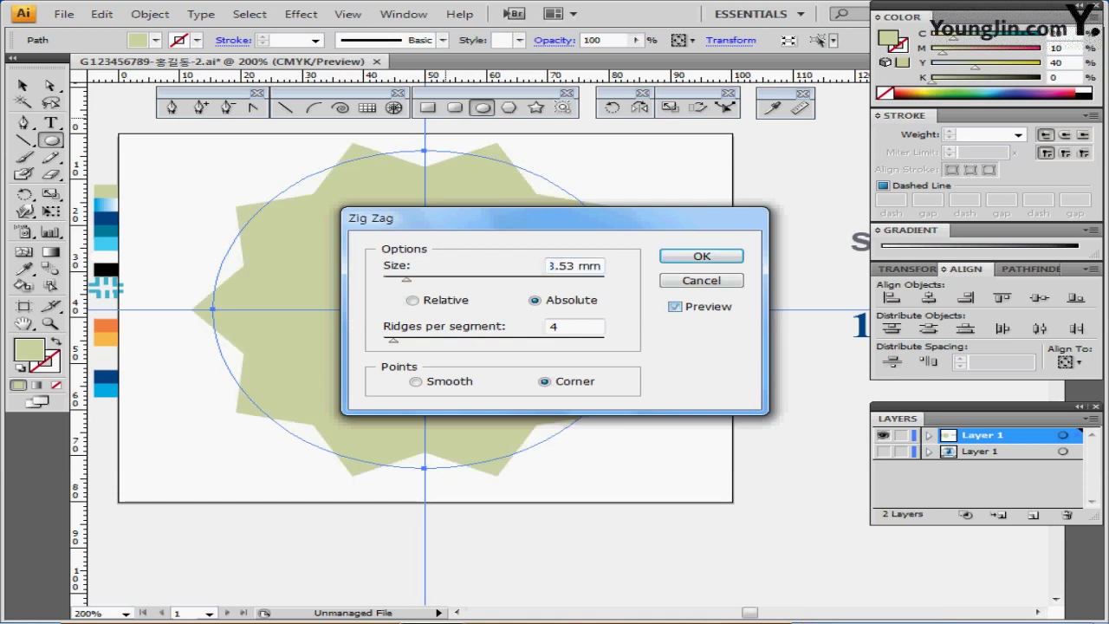
drag(548, 266, 601, 266)
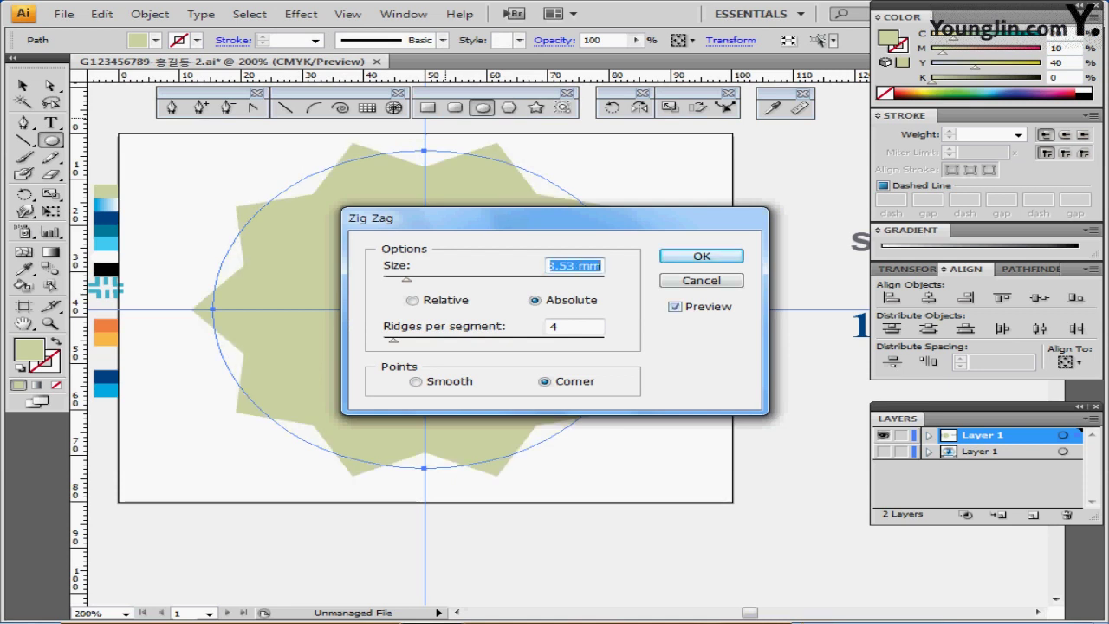
text(1.)
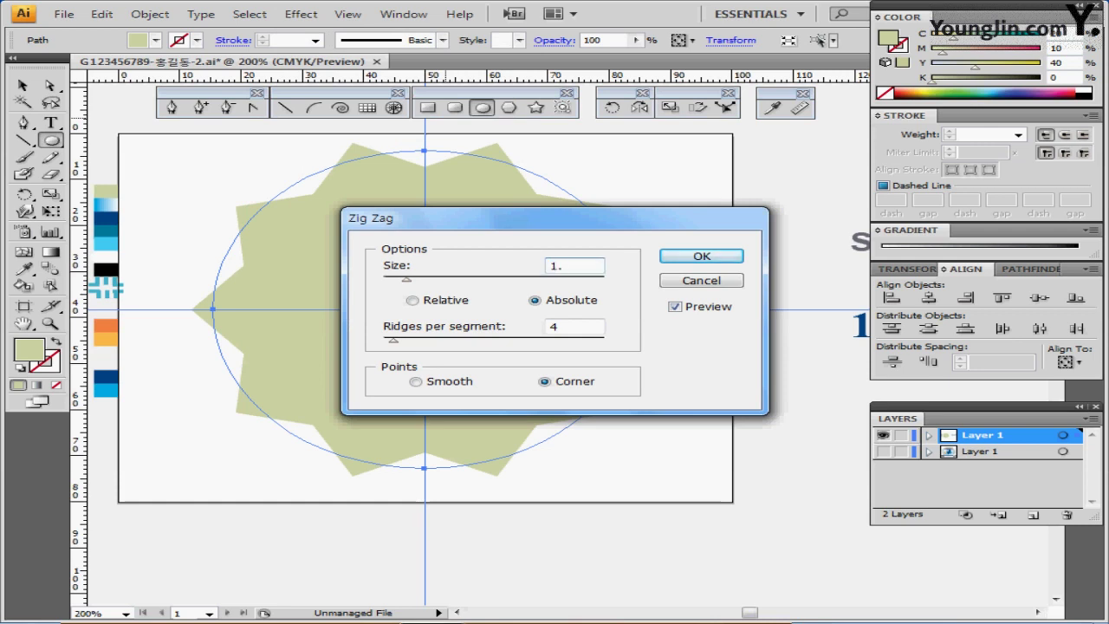
text(5)
key(Tab)
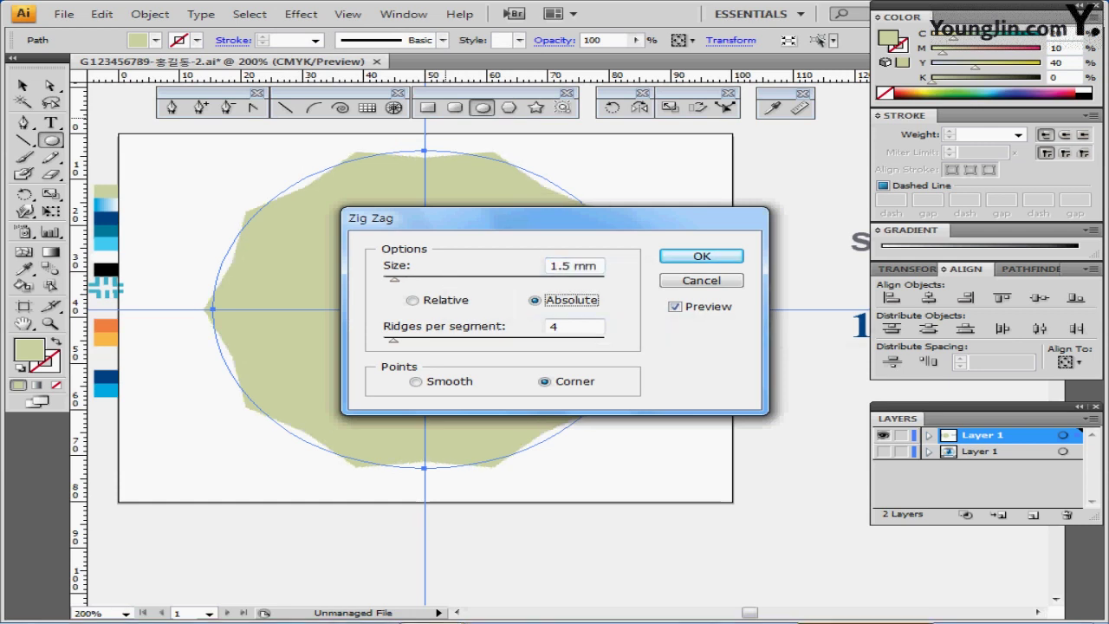
key(Tab)
text(9)
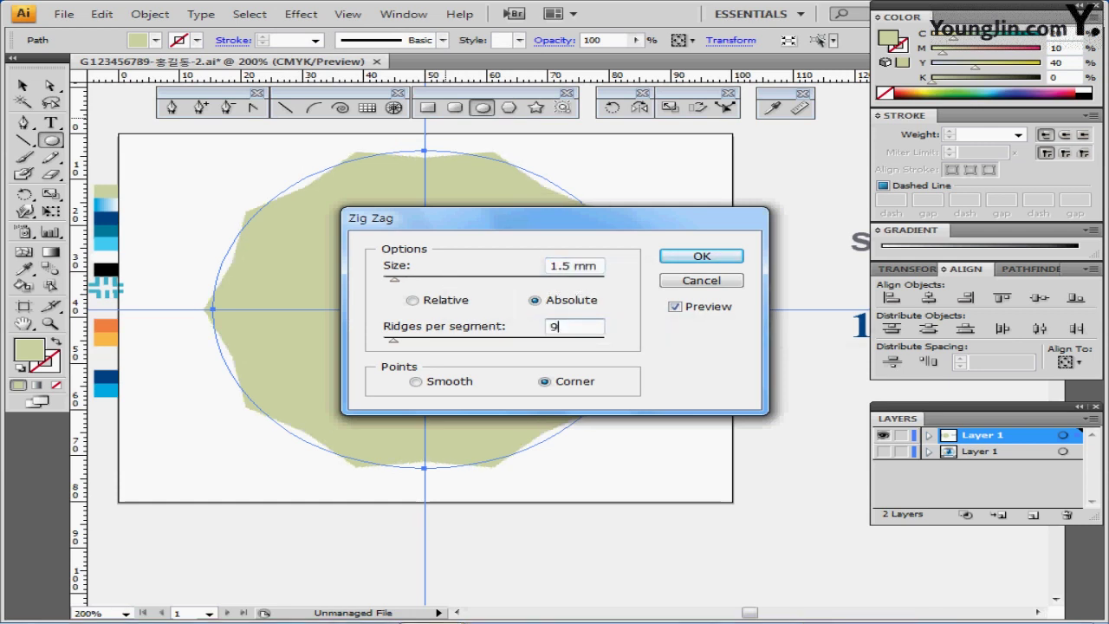
key(Tab)
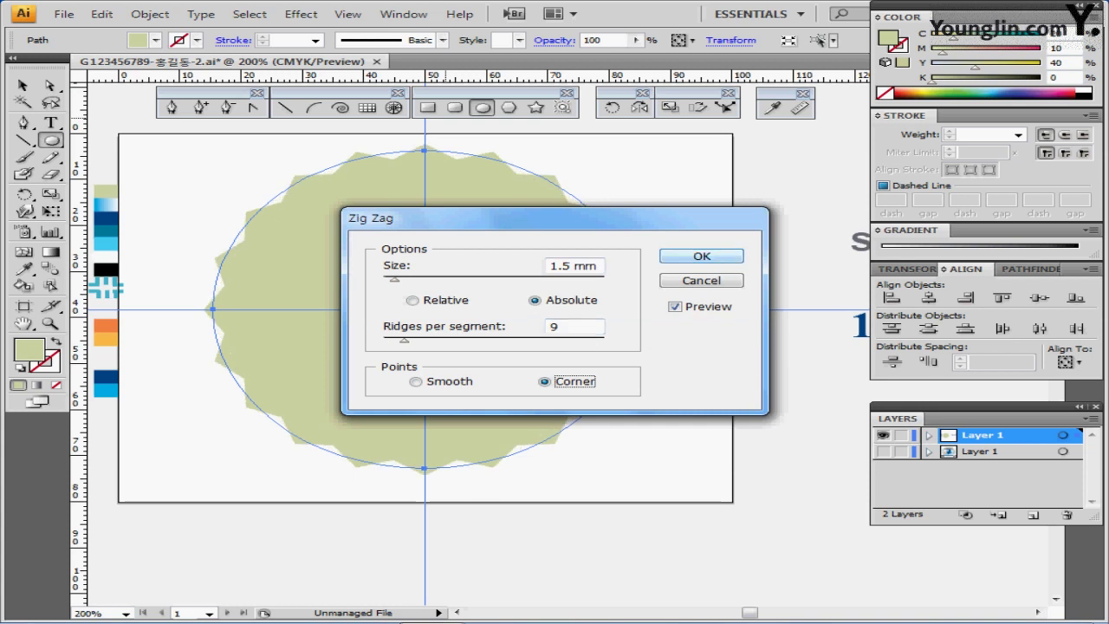
key(Return)
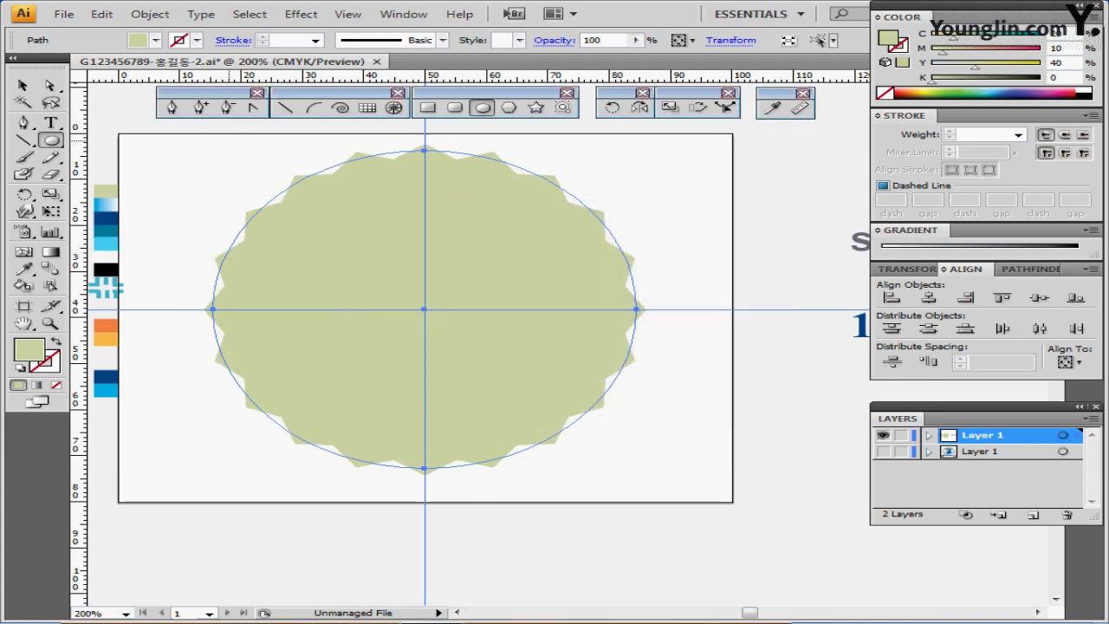
Expand the zigzag circle's appearance and apply a Drop Shadow effect to it with the default settings.
click(150, 14)
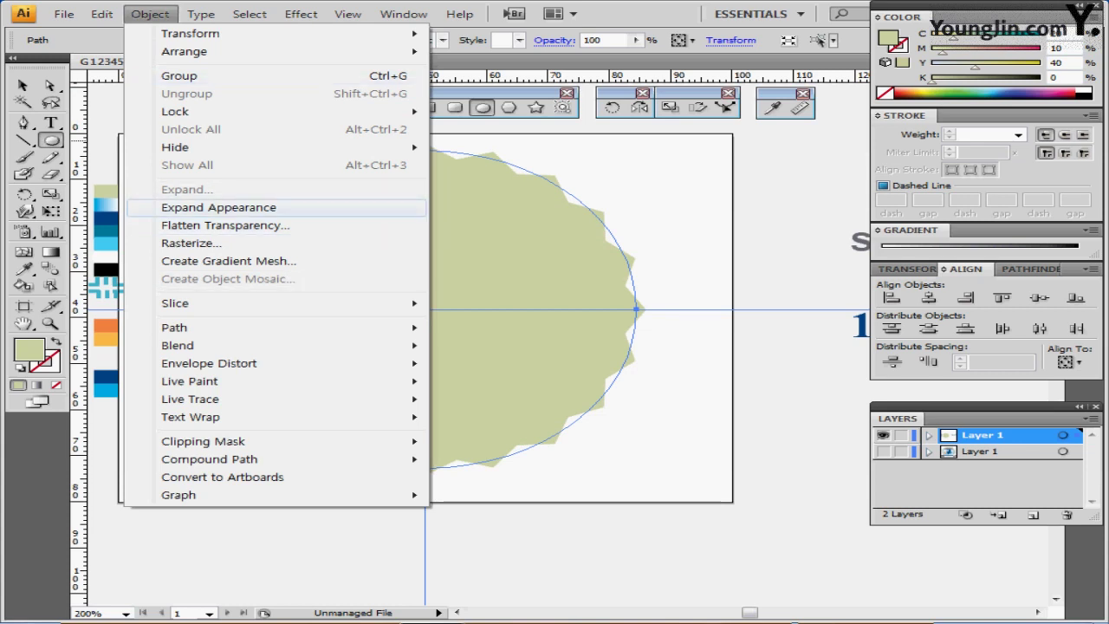
click(219, 207)
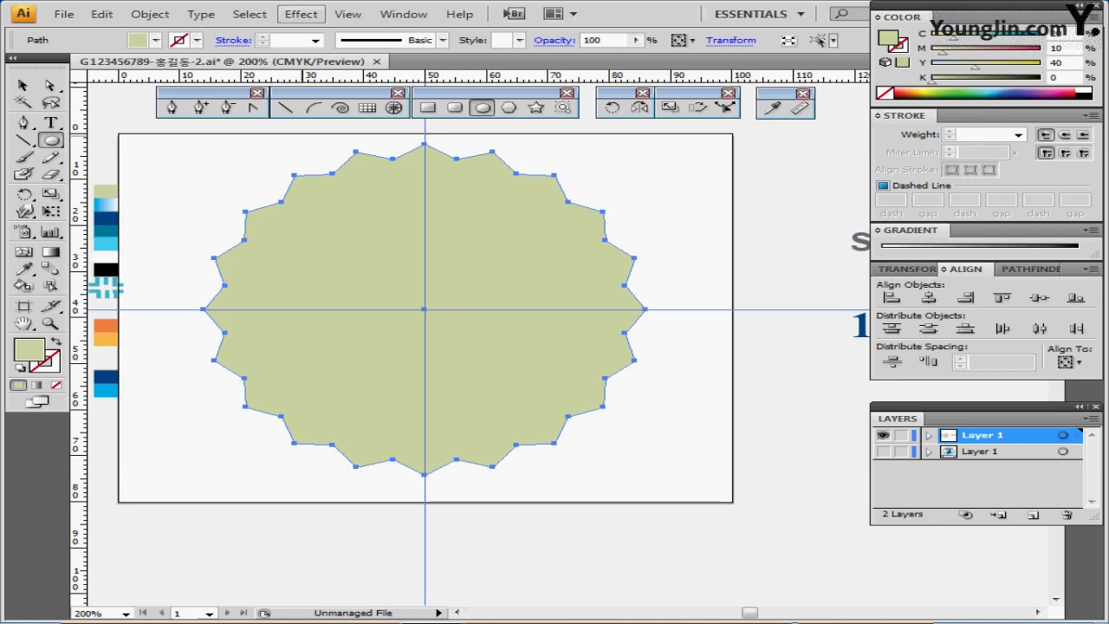
click(301, 14)
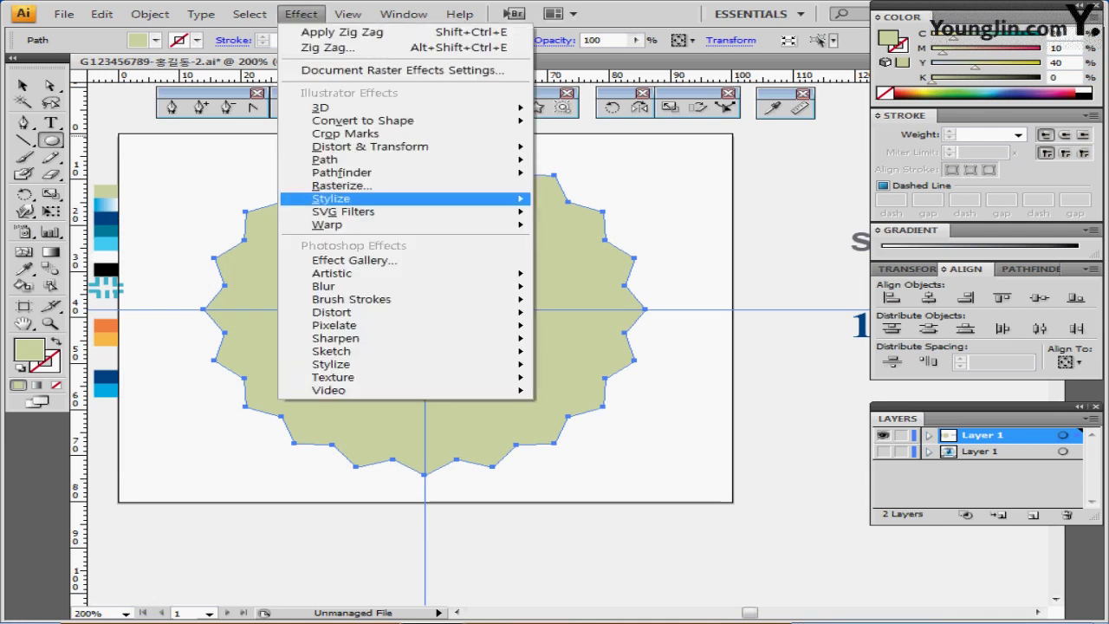
mouse_move(347, 198)
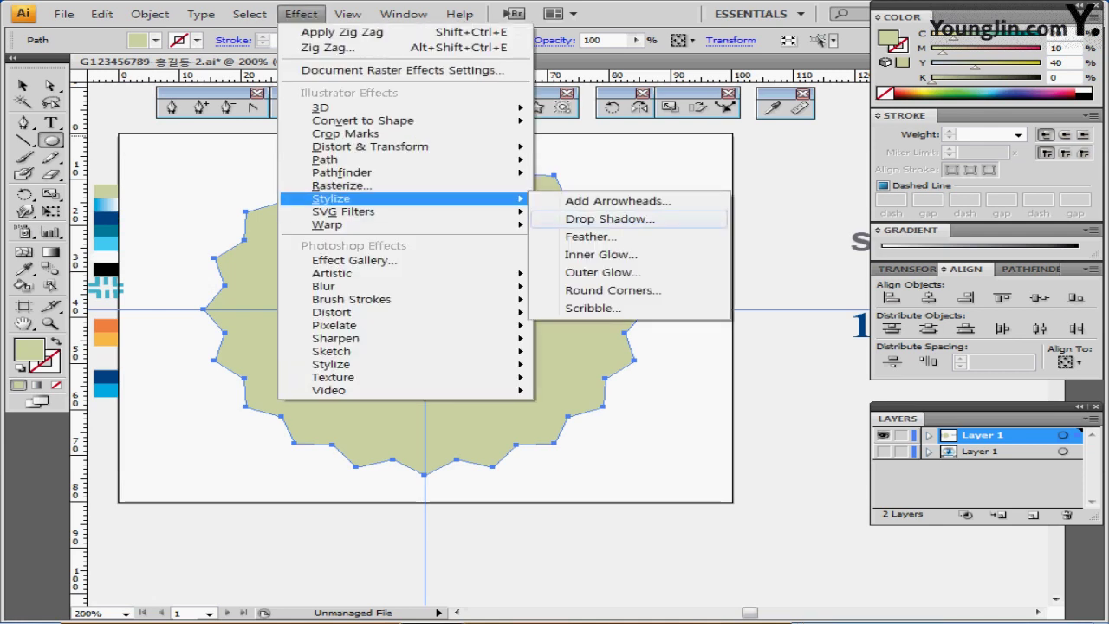
click(610, 218)
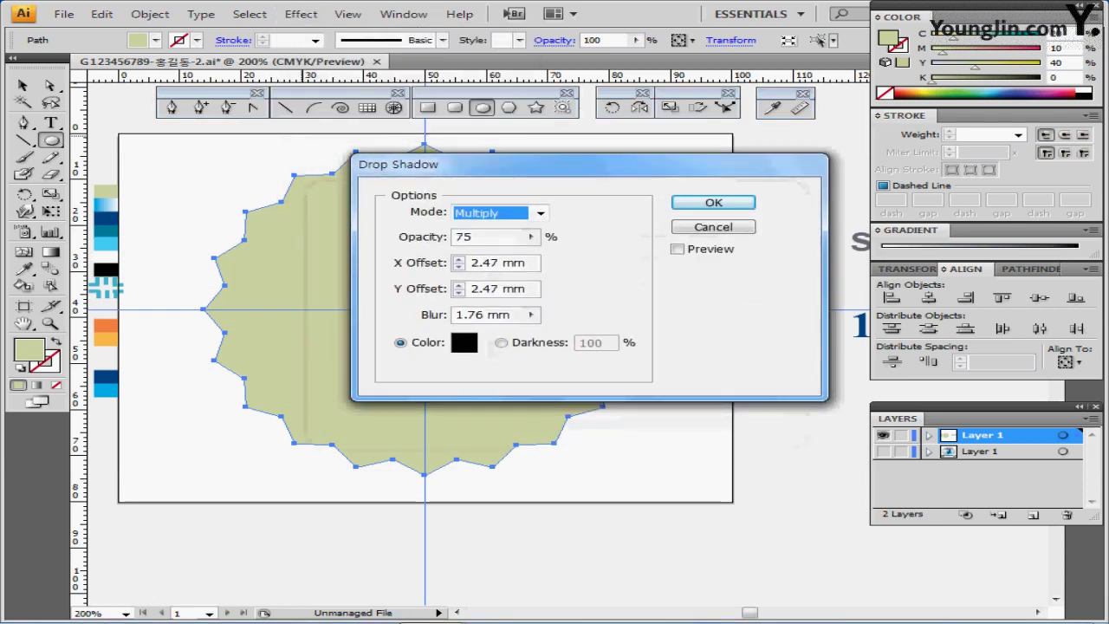
click(678, 248)
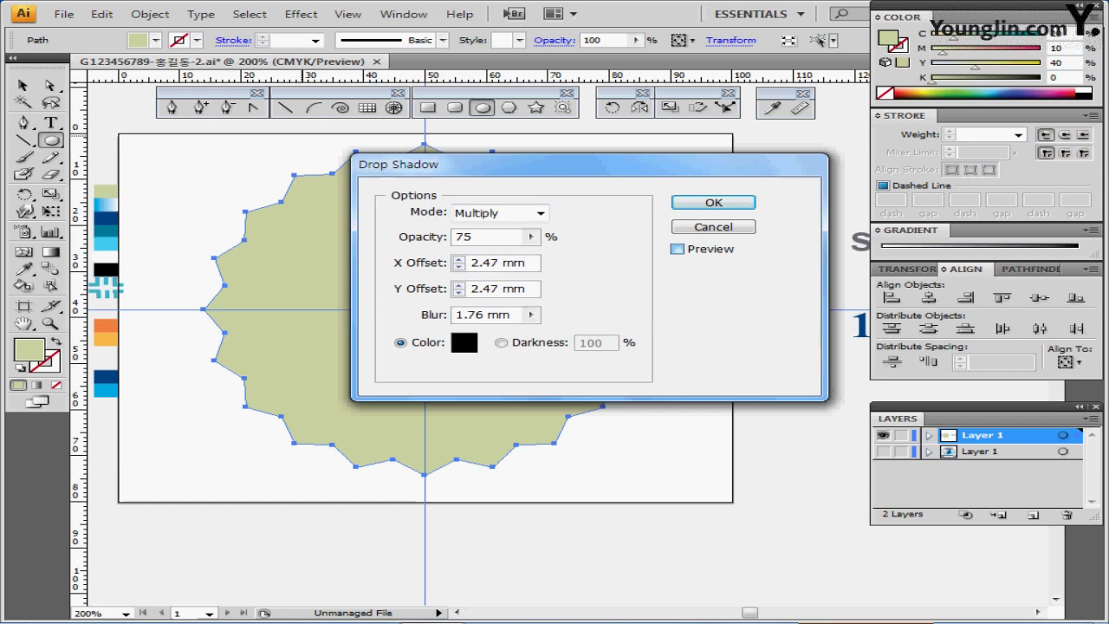
click(676, 248)
key(Return)
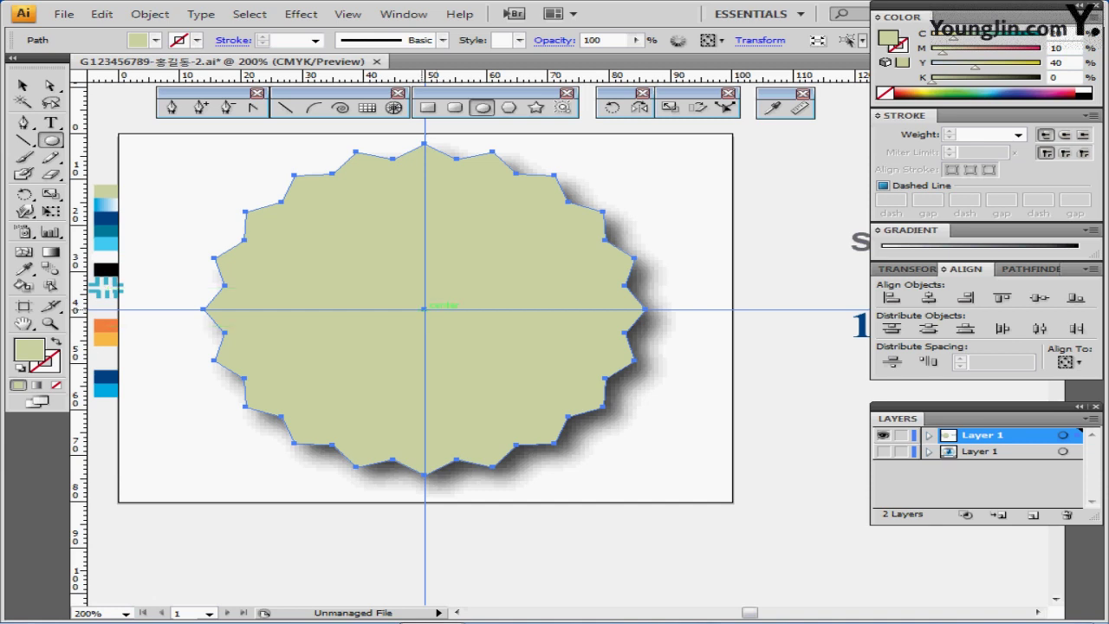
Draw a 62 × 62 mm circle centred on the guide intersection, on top of the zigzag shape.
click(425, 308)
drag(555, 262, 577, 248)
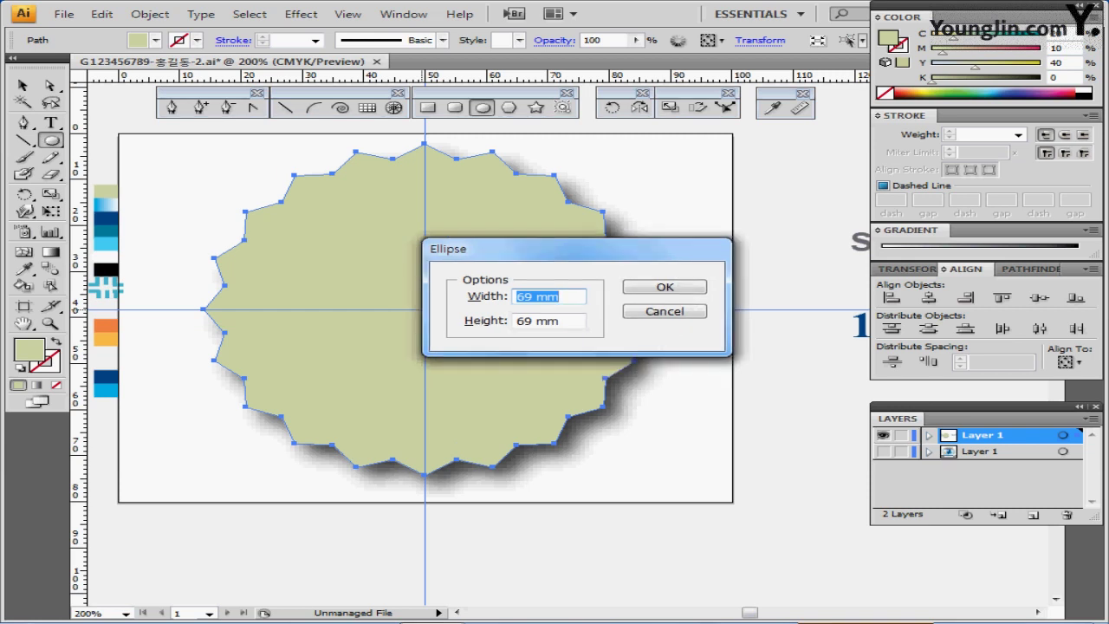
text(62)
key(Tab)
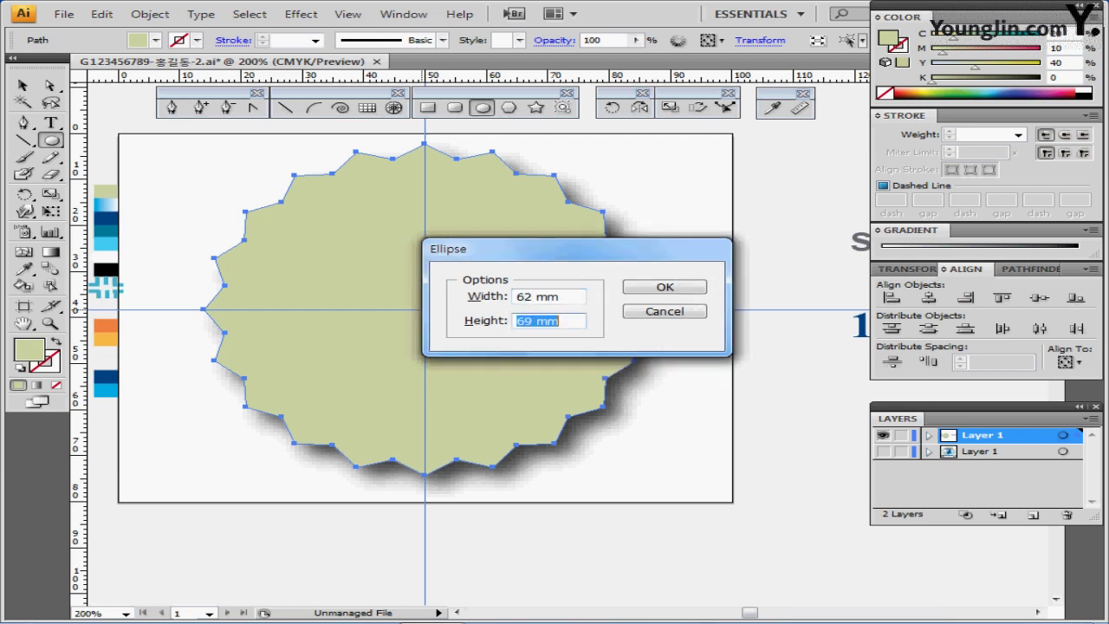
text(47)
key(Return)
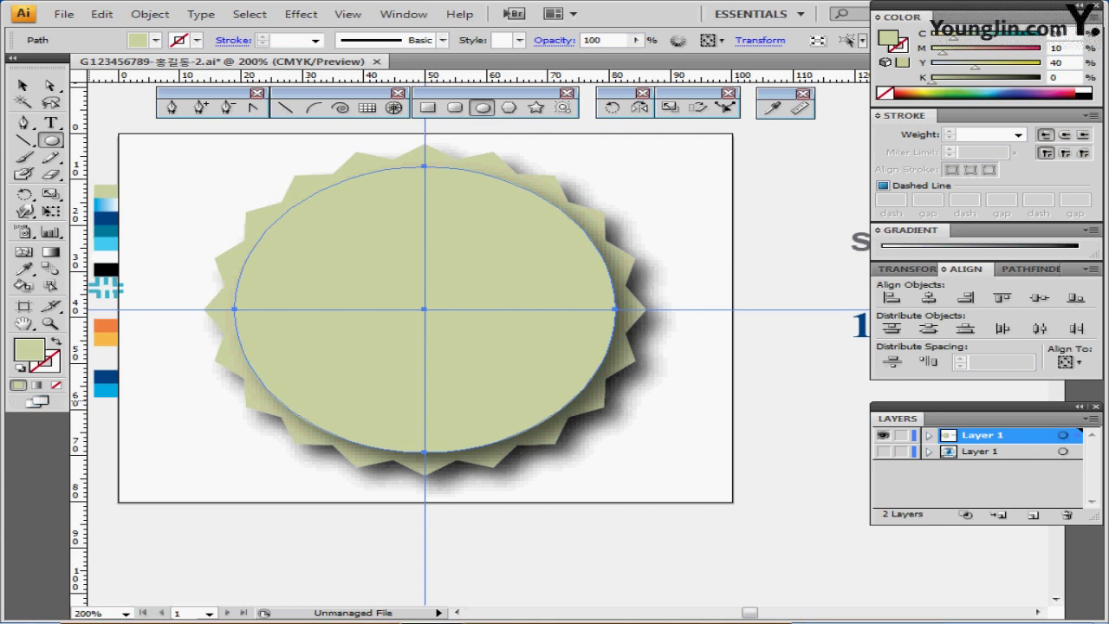
Reset the inner circle to default colours and sample the blue-to-white gradient swatch beside the artboard onto it.
key(d)
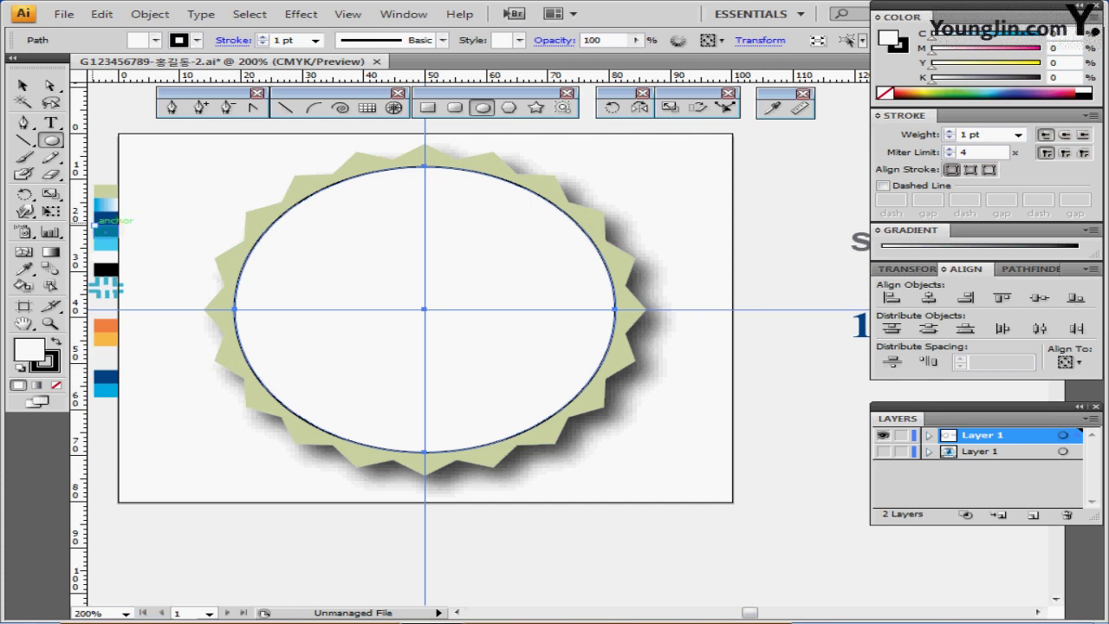
key(i)
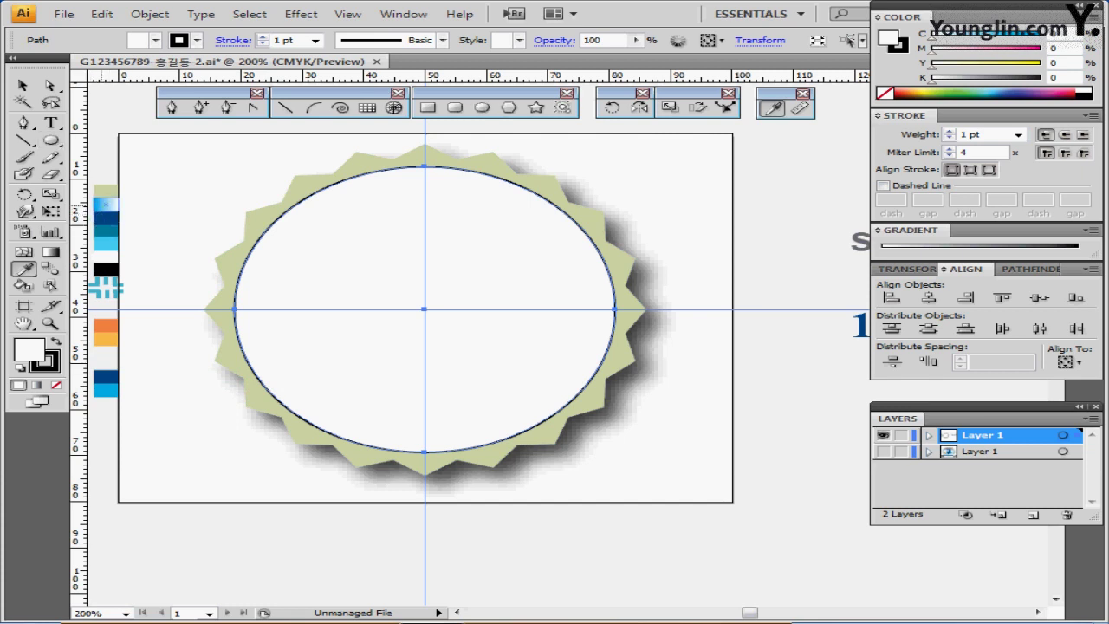
click(106, 205)
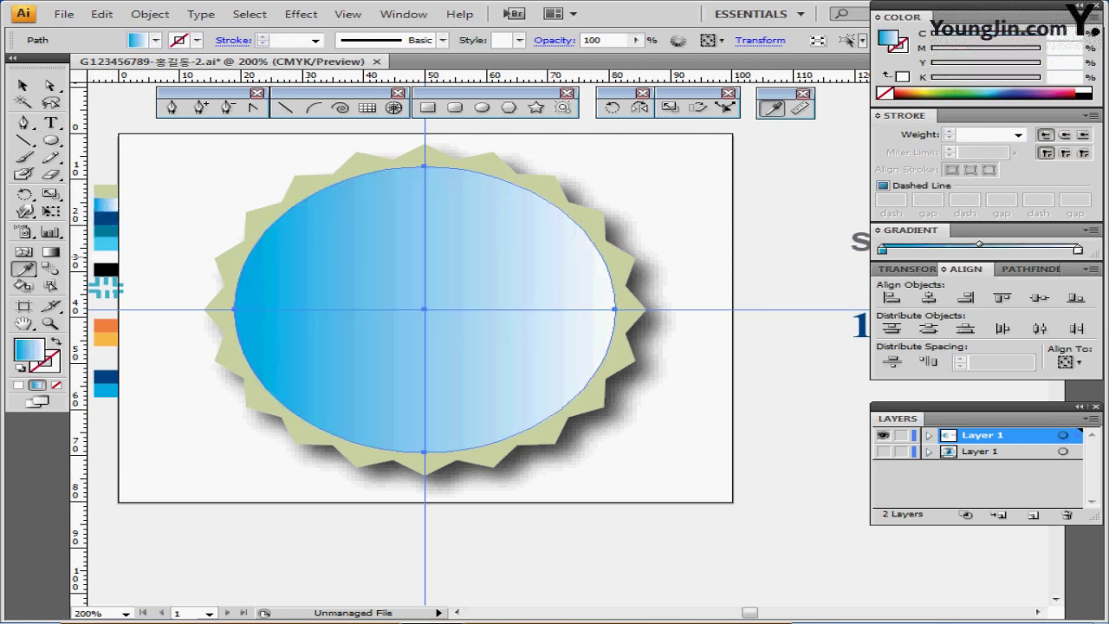
Examine the CMYK values of both colour stops in the inner circle's linear gradient.
click(879, 230)
click(878, 231)
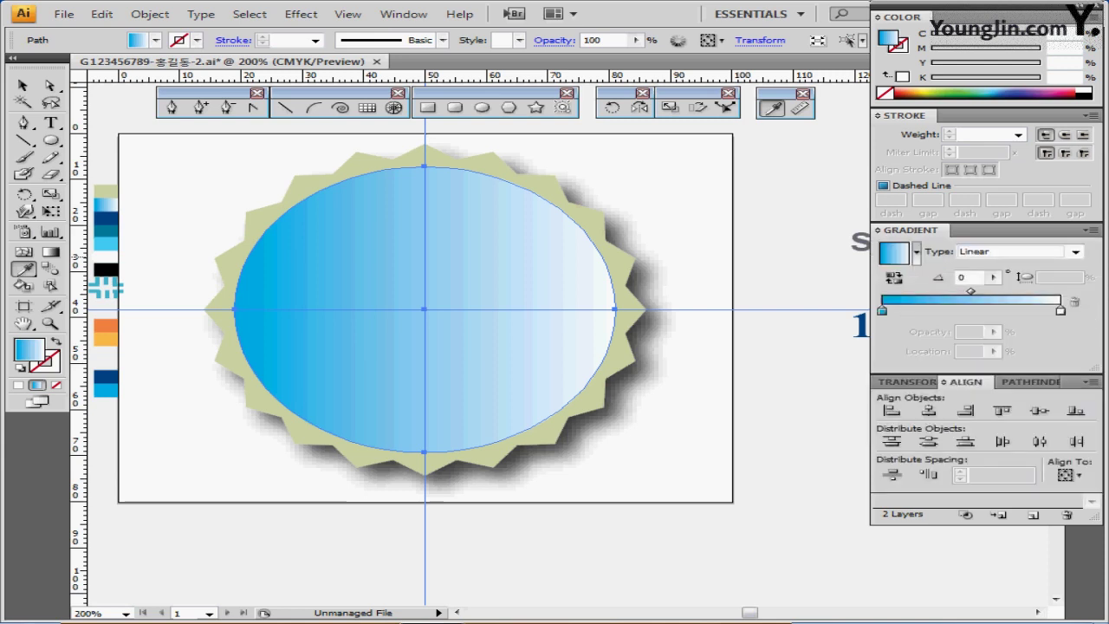
double_click(882, 309)
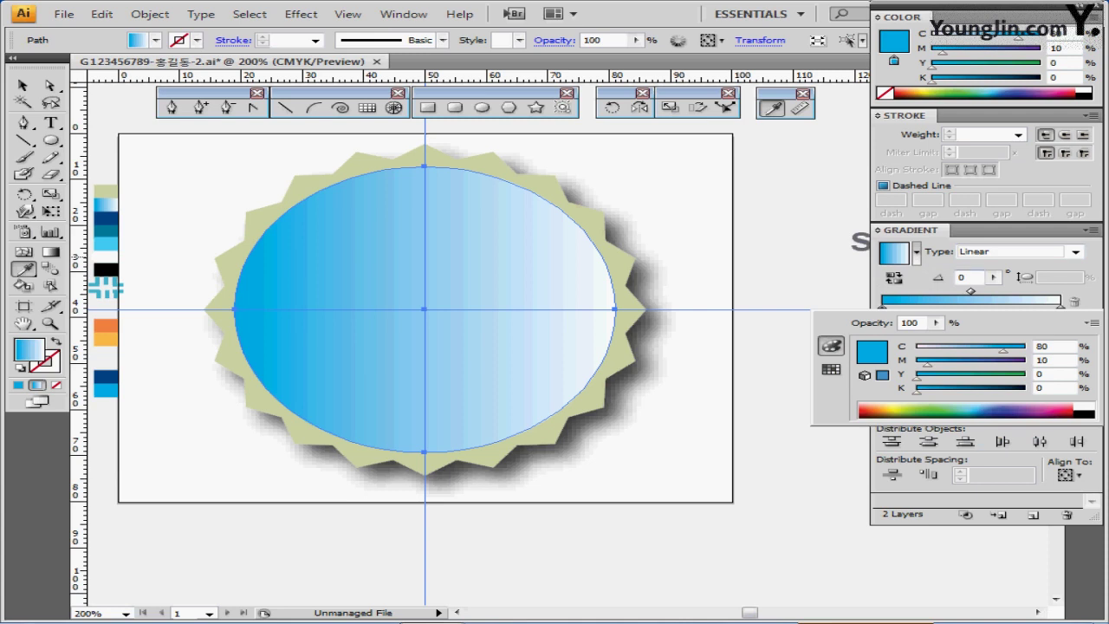
key(Escape)
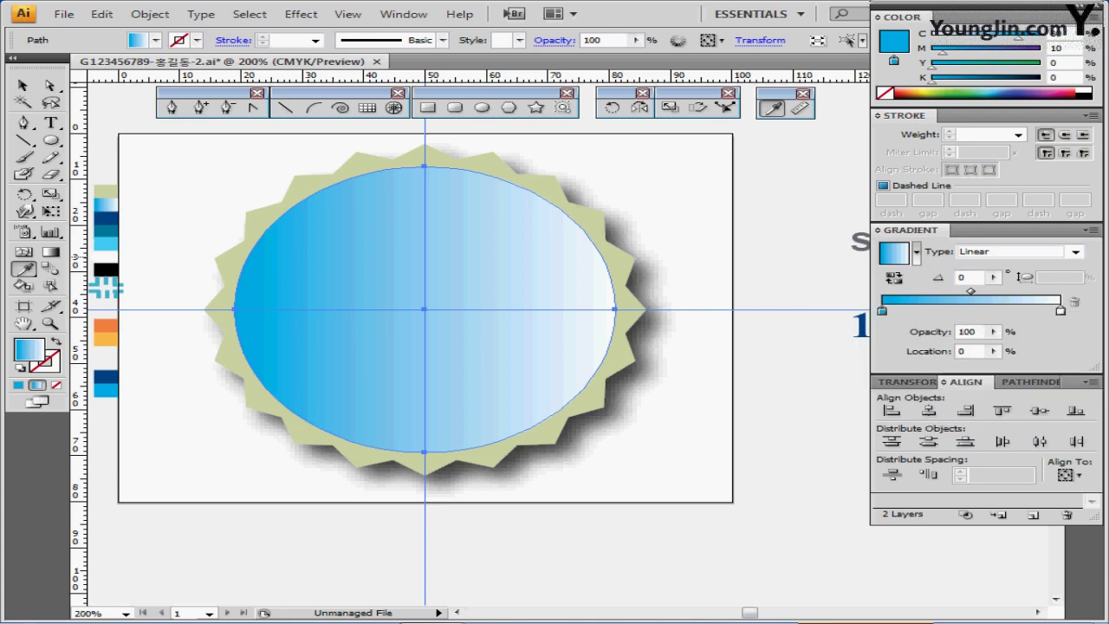
double_click(1061, 310)
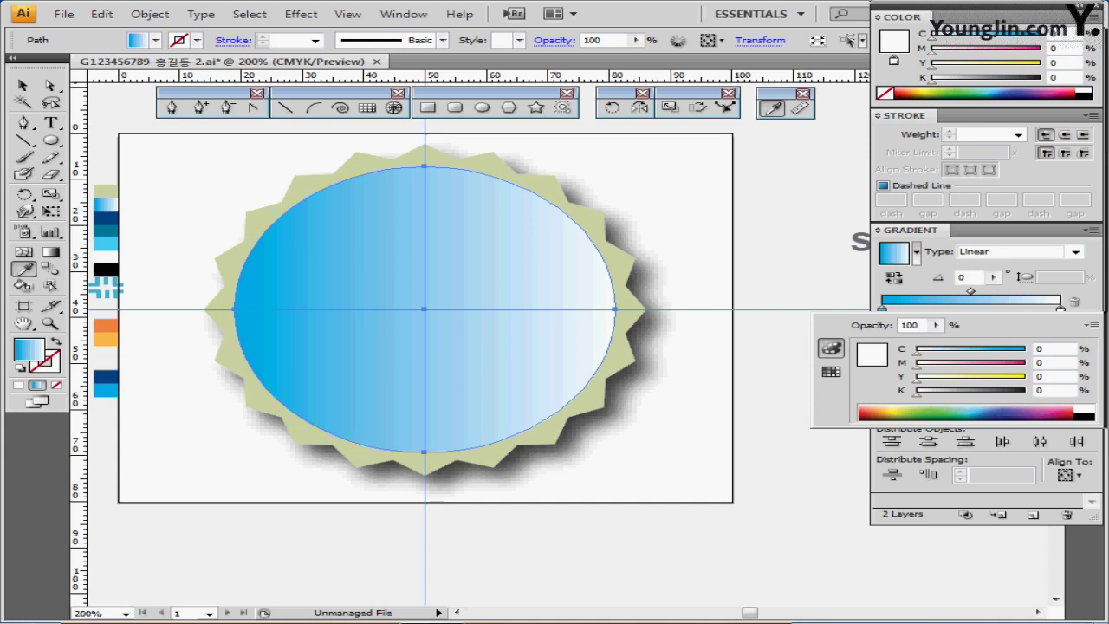
key(Escape)
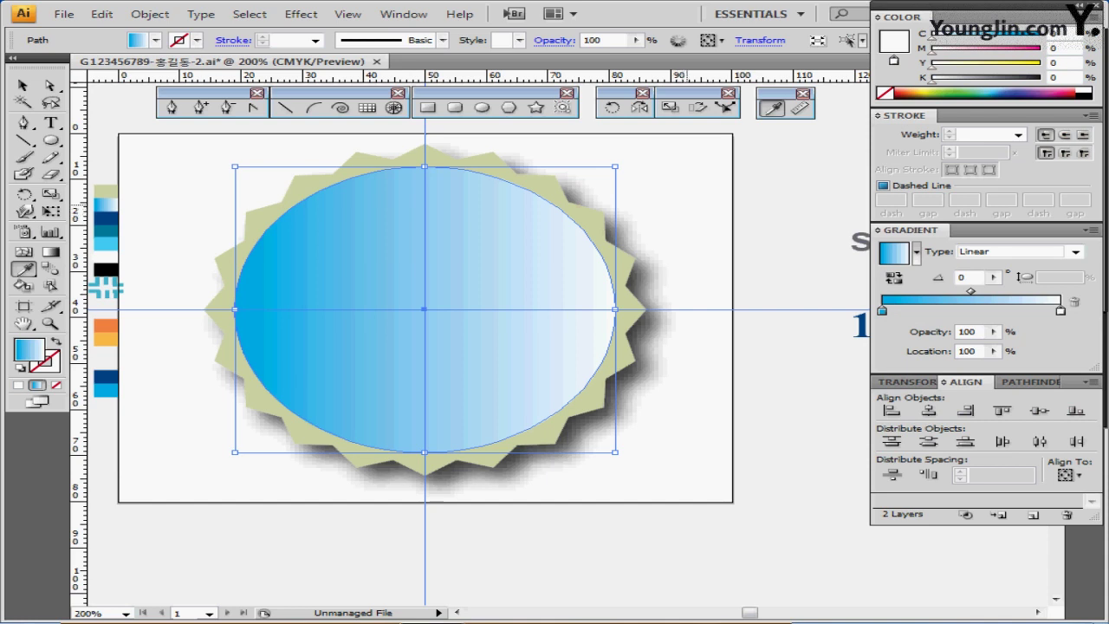
Deselect everything, load the Artistic_Ink brush library and choose the Dry Ink 2 brush.
key(ctrl+shift+a)
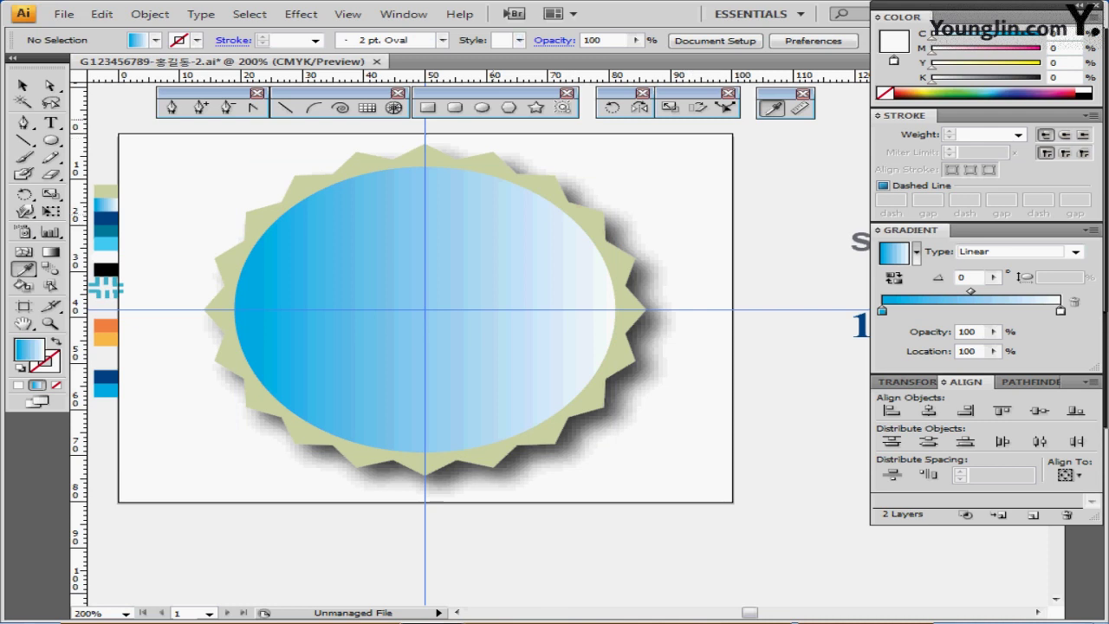
click(442, 40)
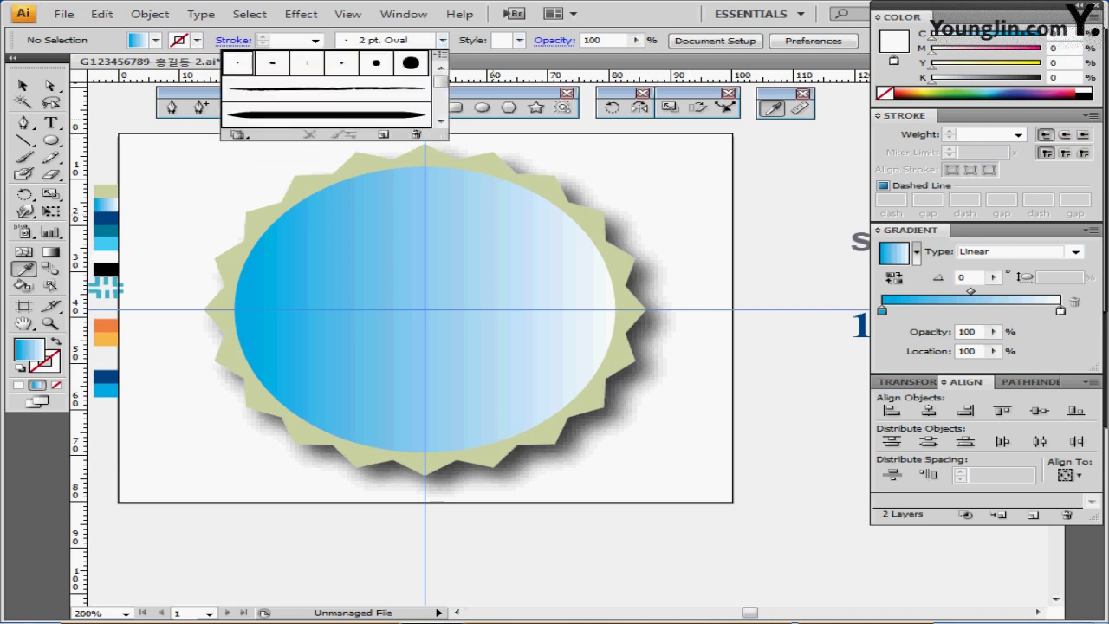
click(238, 134)
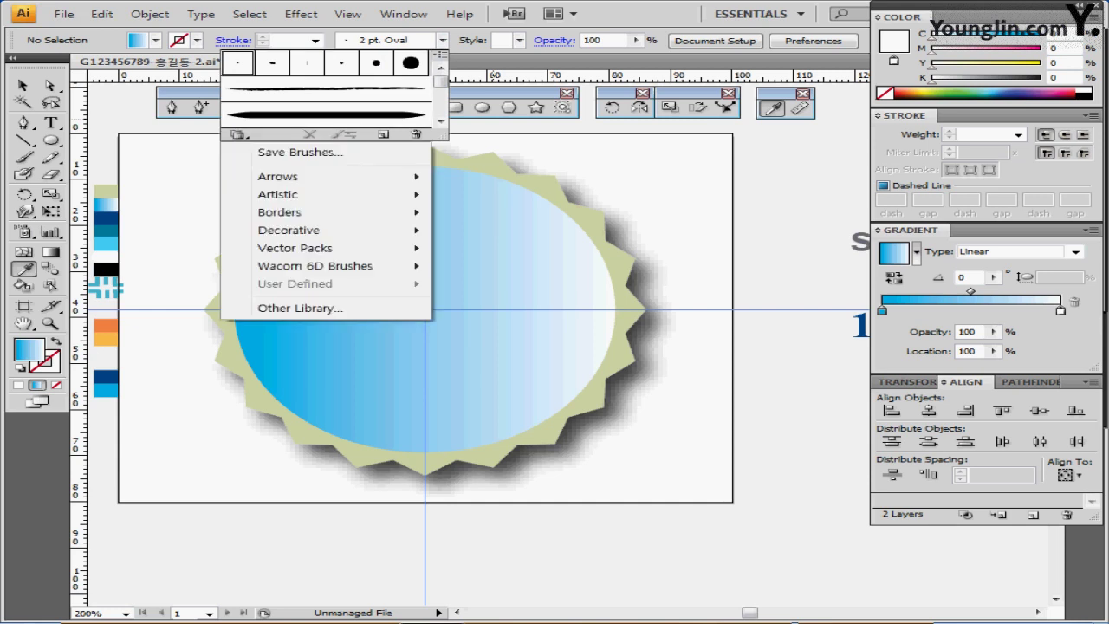
mouse_move(286, 194)
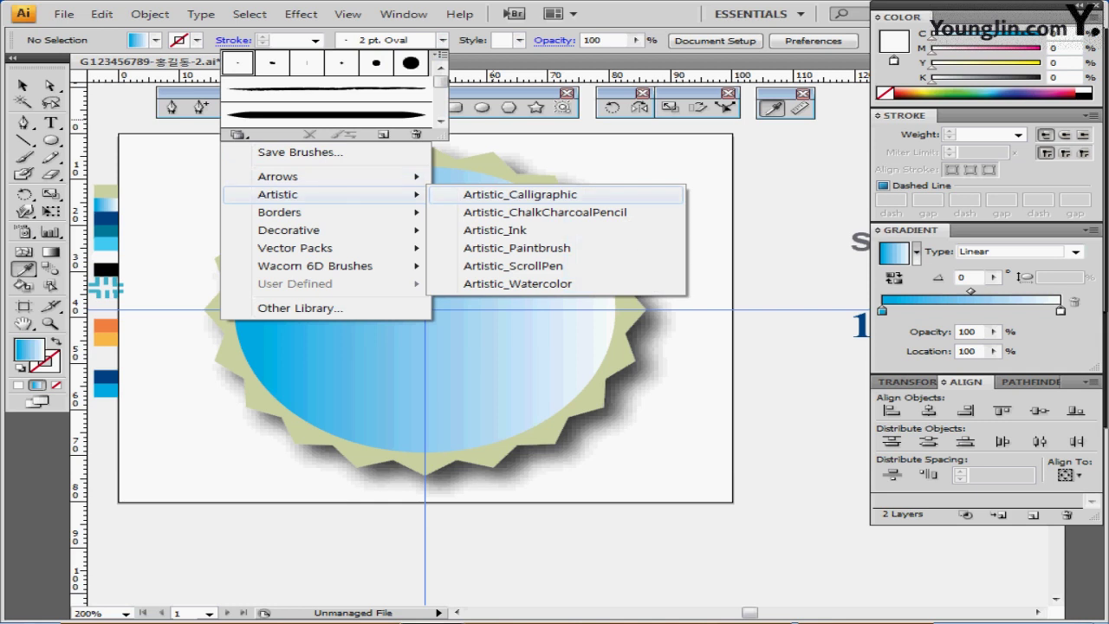
click(495, 229)
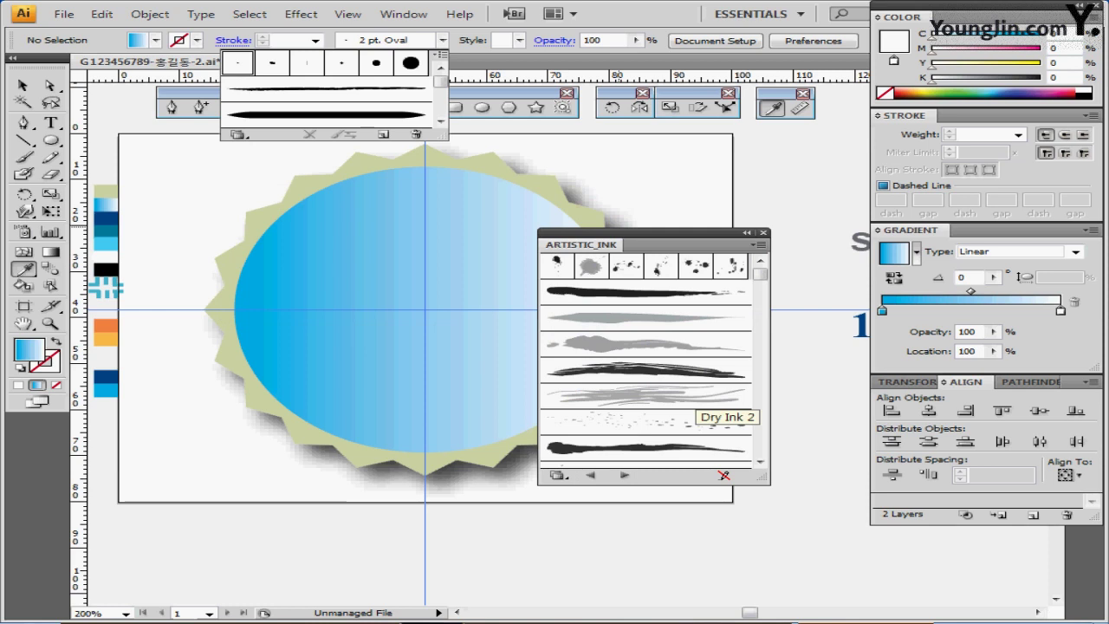
click(684, 399)
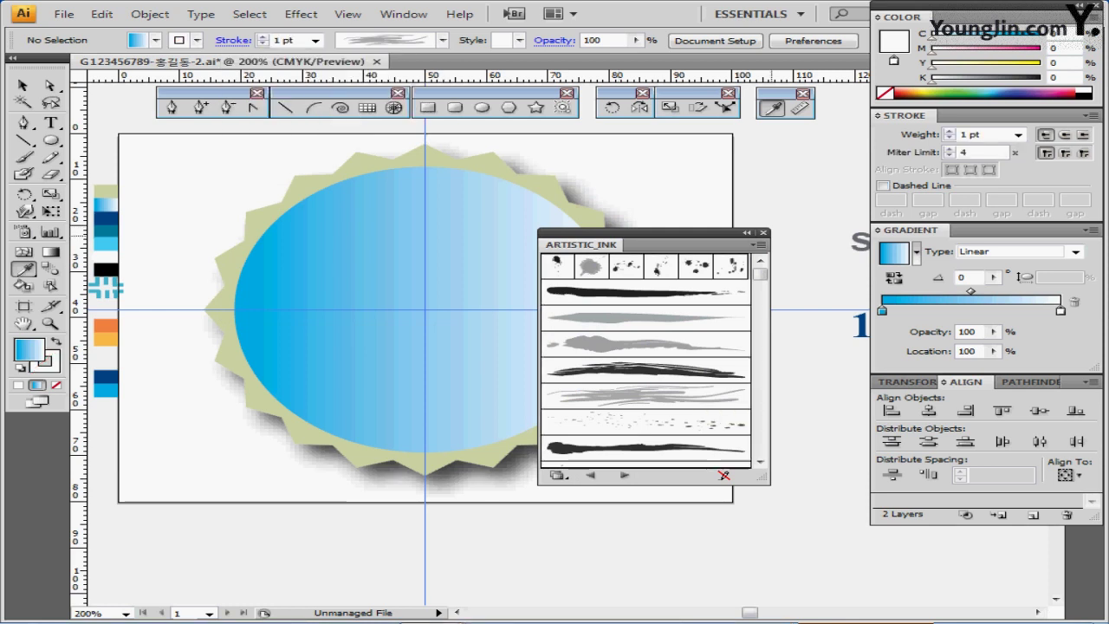
Shrink the Artistic_Ink brush library, move it below the artboard and collapse it.
drag(762, 478, 762, 316)
drag(650, 233, 736, 522)
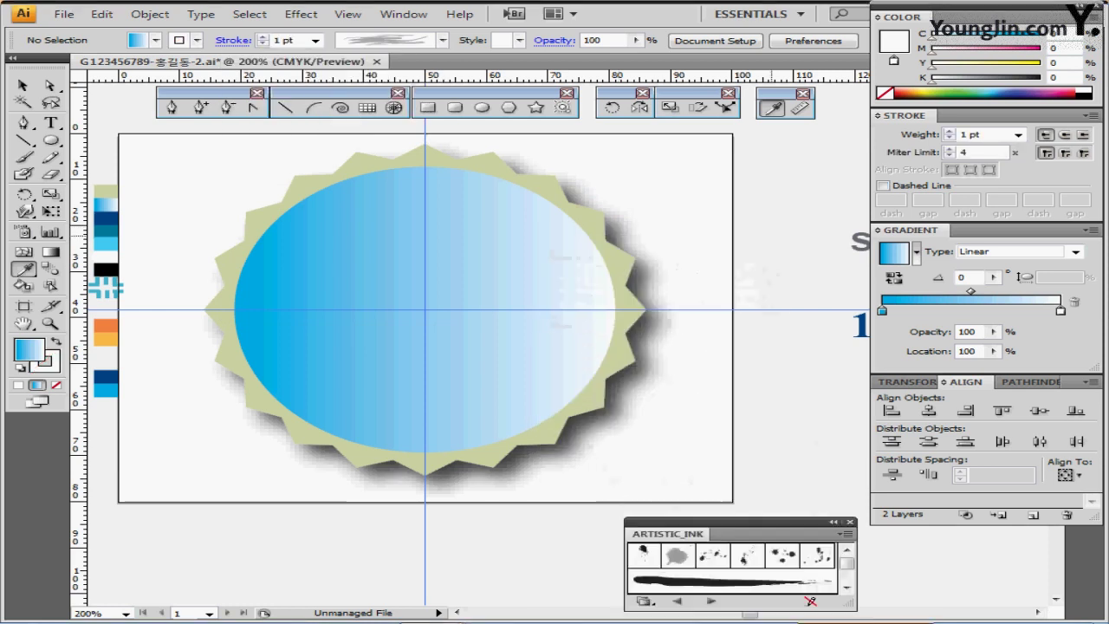
double_click(672, 534)
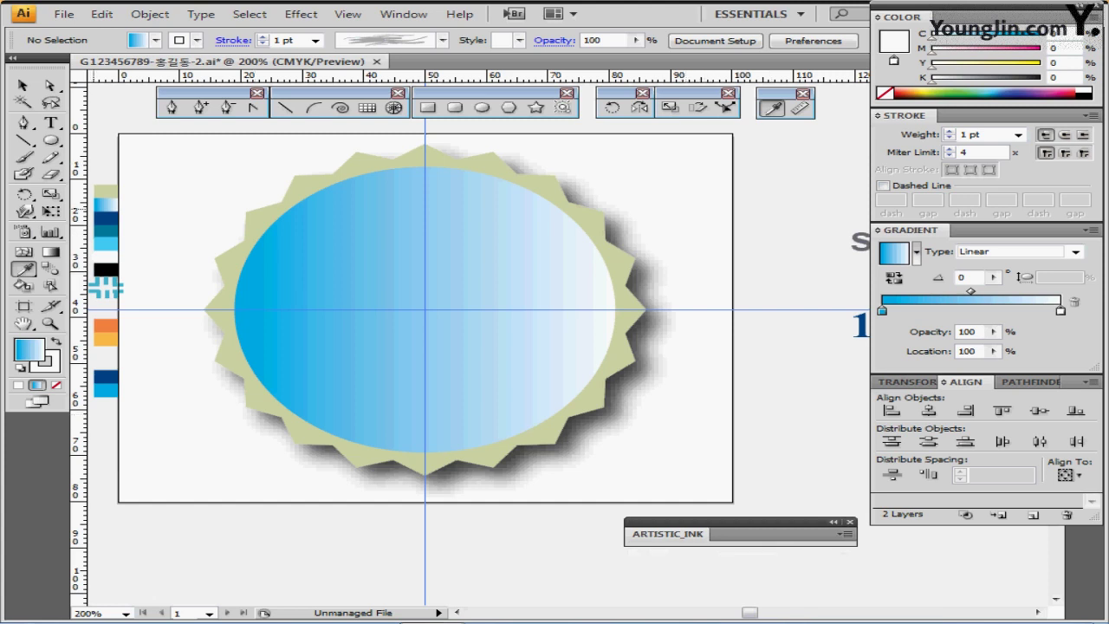
Paint a winding S-shaped white Paintbrush stroke with no fill across the blue circle and shift it slightly towards the lower left.
key(b)
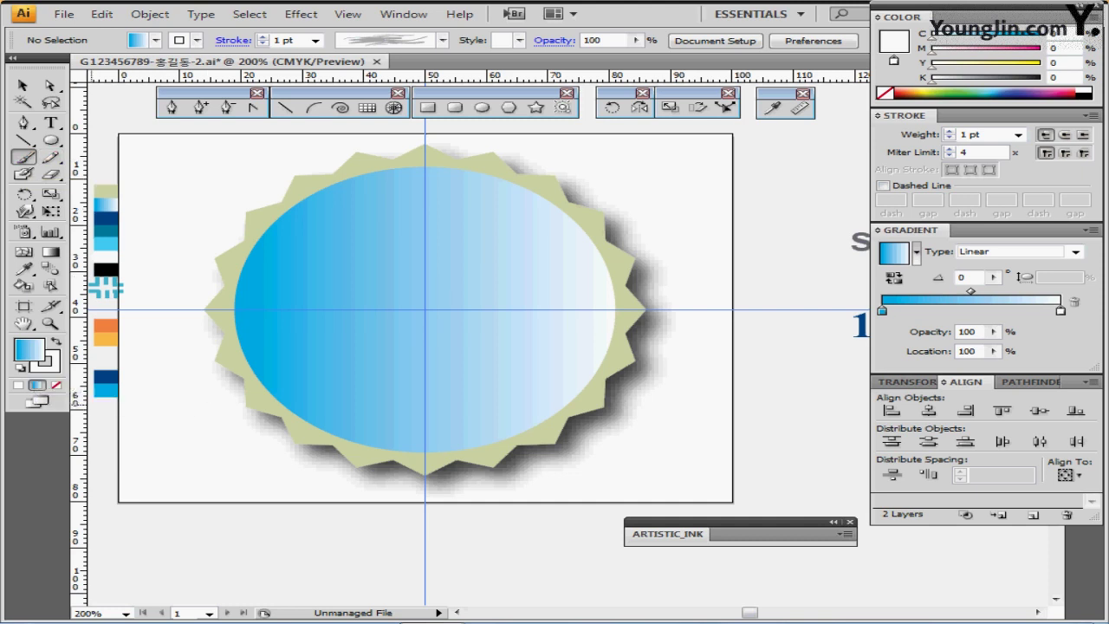
click(29, 349)
click(56, 384)
click(53, 367)
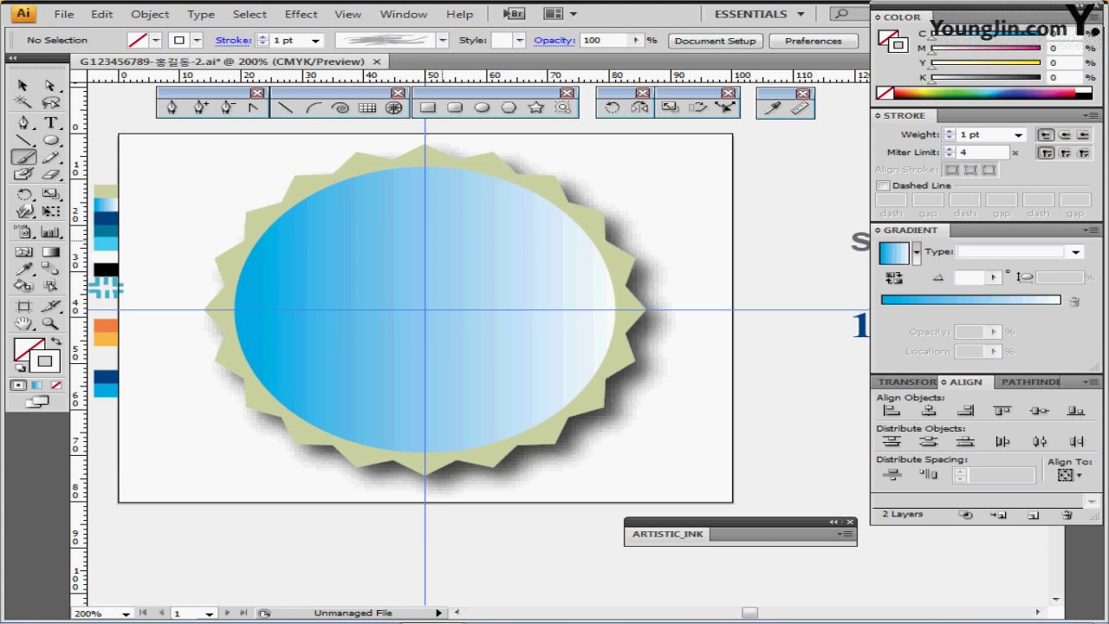
mouse_move(440, 244)
mouse_down()
mouse_move(357, 260)
mouse_move(307, 306)
mouse_move(342, 334)
mouse_move(459, 292)
mouse_move(470, 311)
mouse_move(408, 365)
mouse_move(427, 400)
mouse_move(469, 389)
mouse_move(568, 305)
mouse_up()
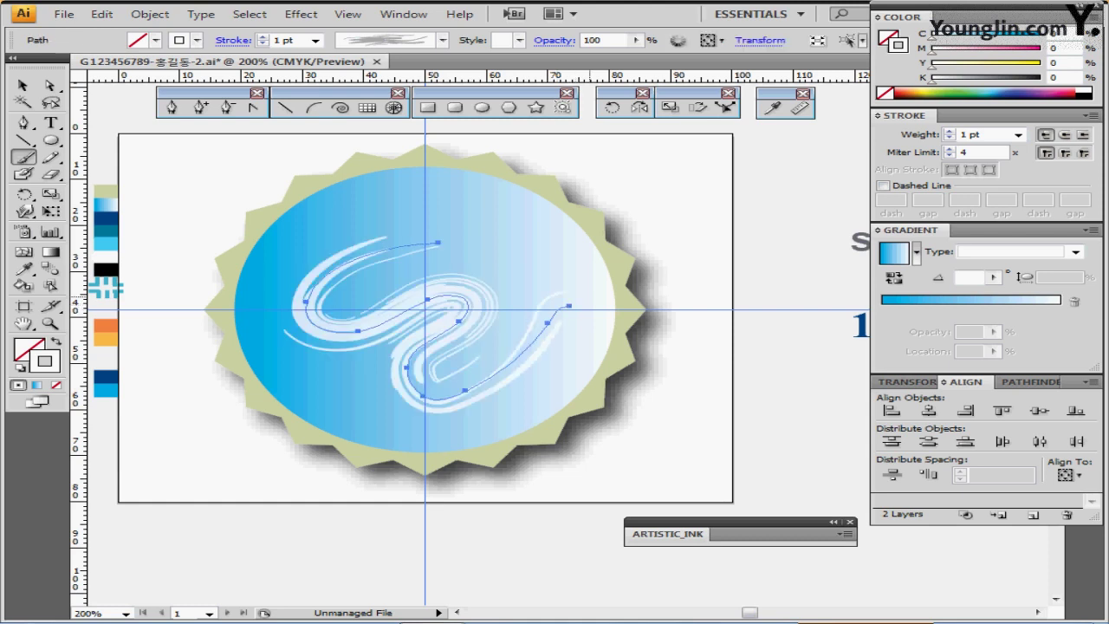
key(ctrl)
drag(446, 298, 431, 305)
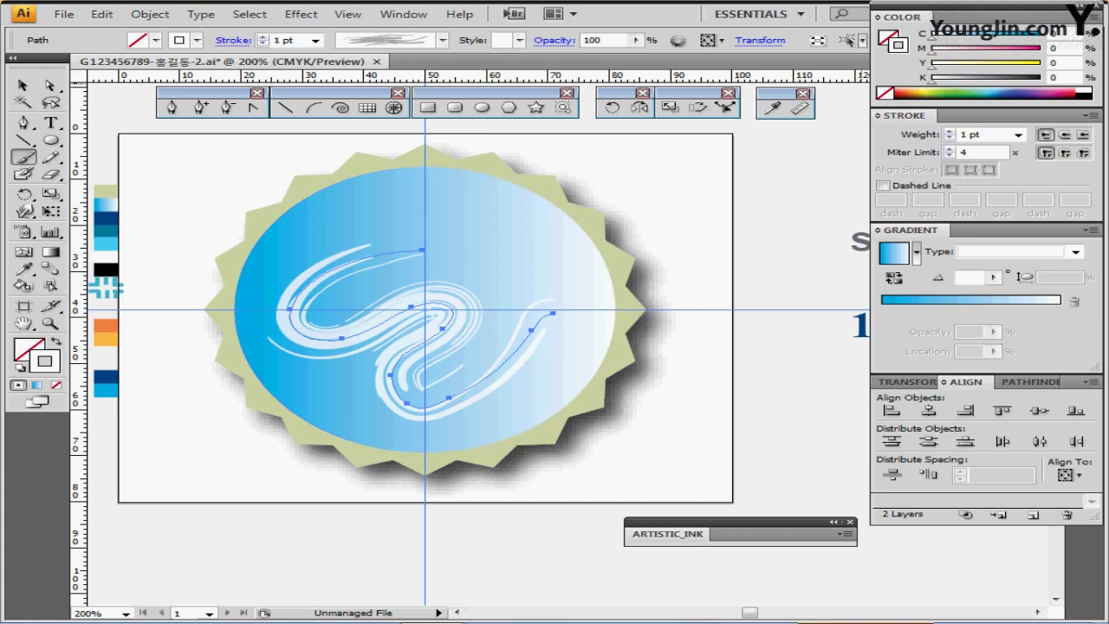
Set the winding brush stroke's weight to 1.5 pt.
click(975, 134)
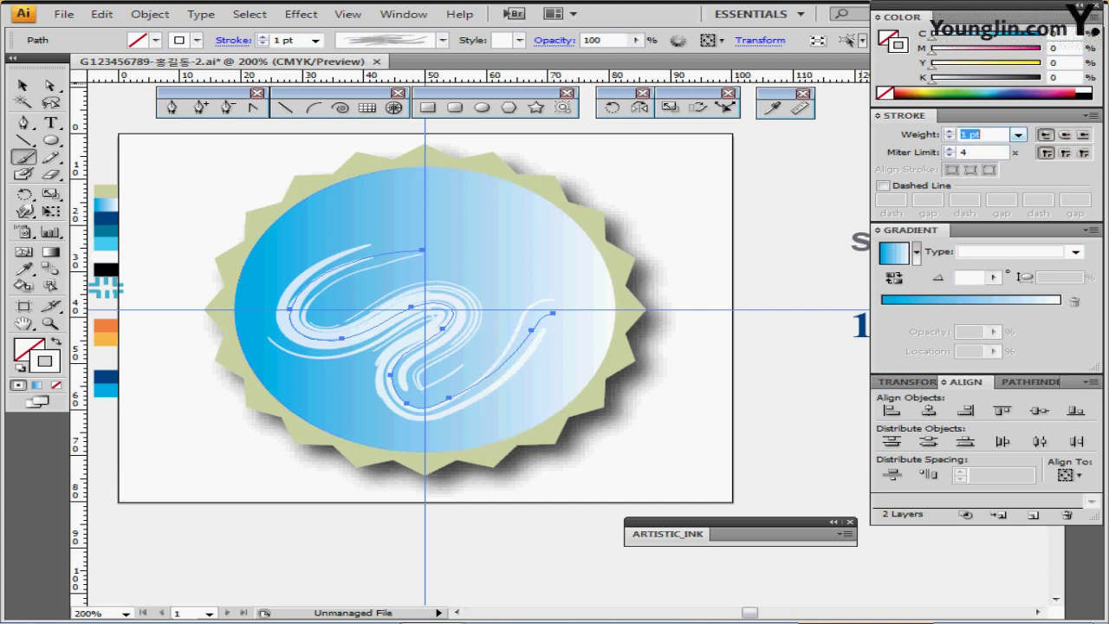
text(1.5)
key(Return)
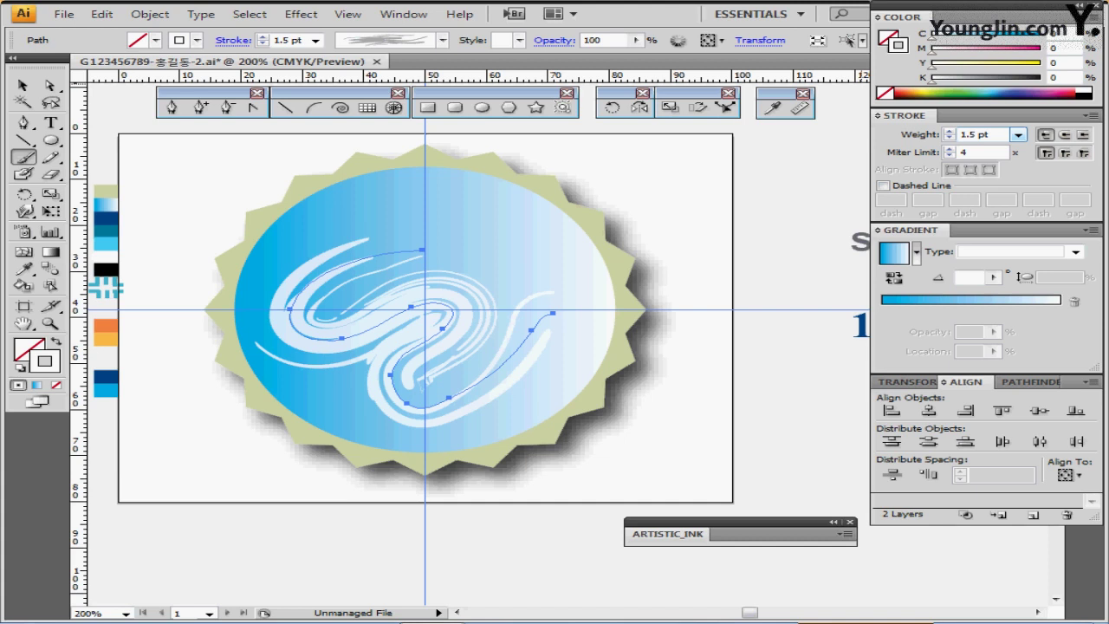
Draw a 7 × 7 mm circle with the same ink brush and place it in the blue circle's upper right area.
click(481, 107)
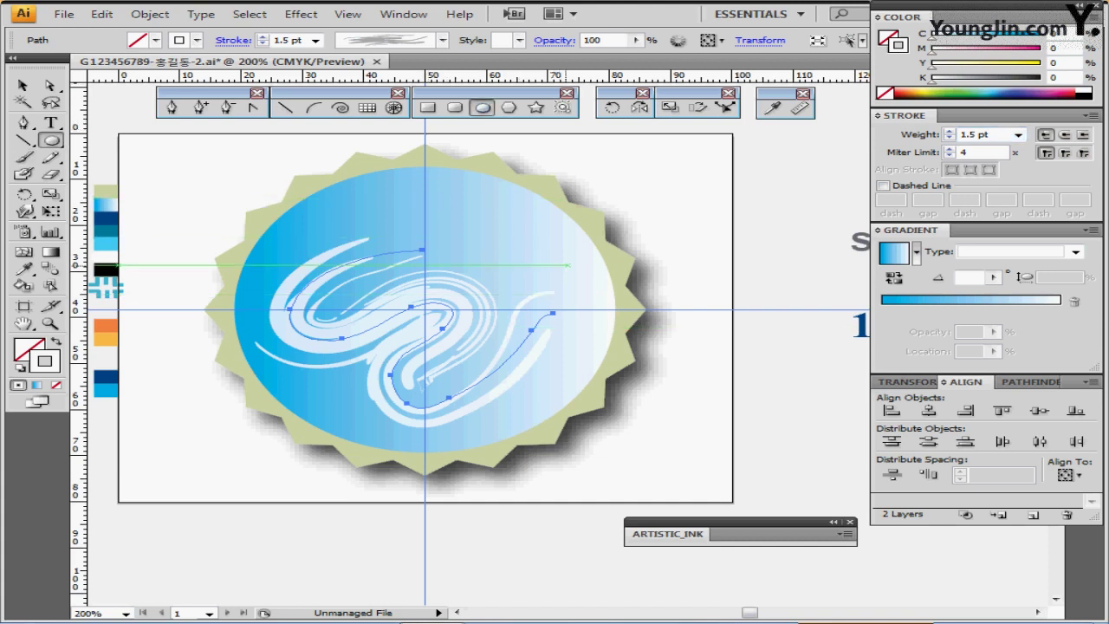
click(511, 261)
text(7)
key(Tab)
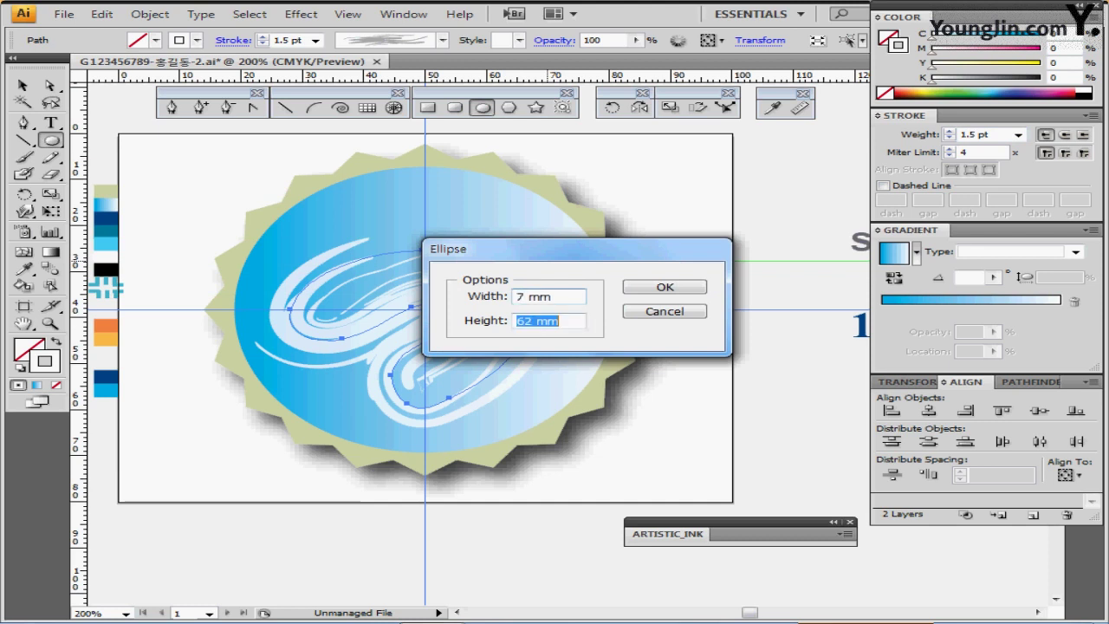
key(Tab)
text(5)
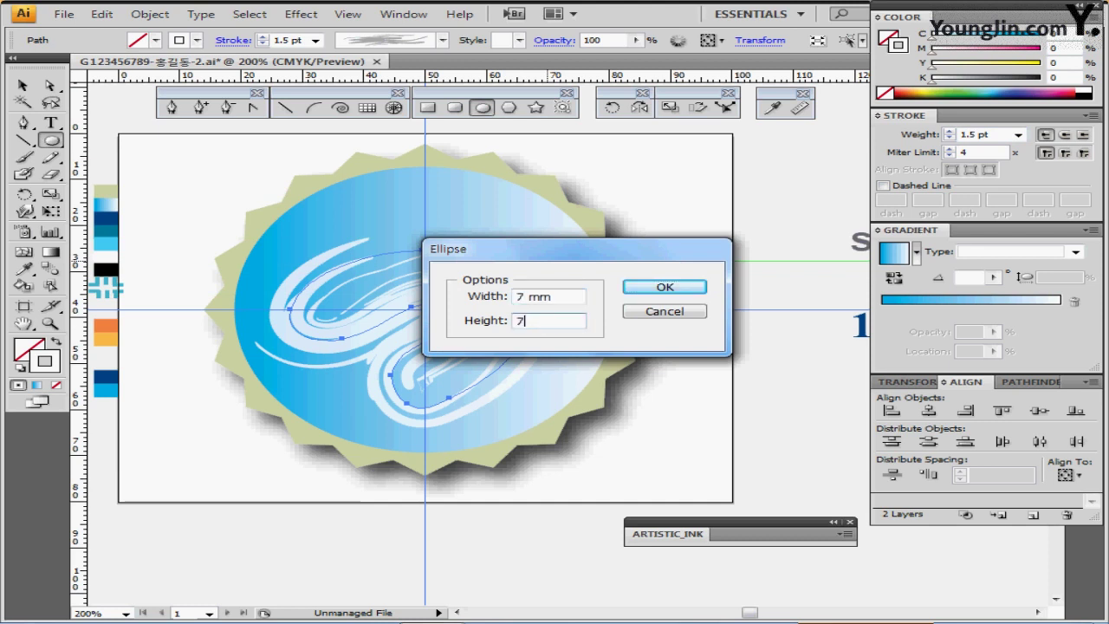
key(Return)
drag(562, 264, 525, 277)
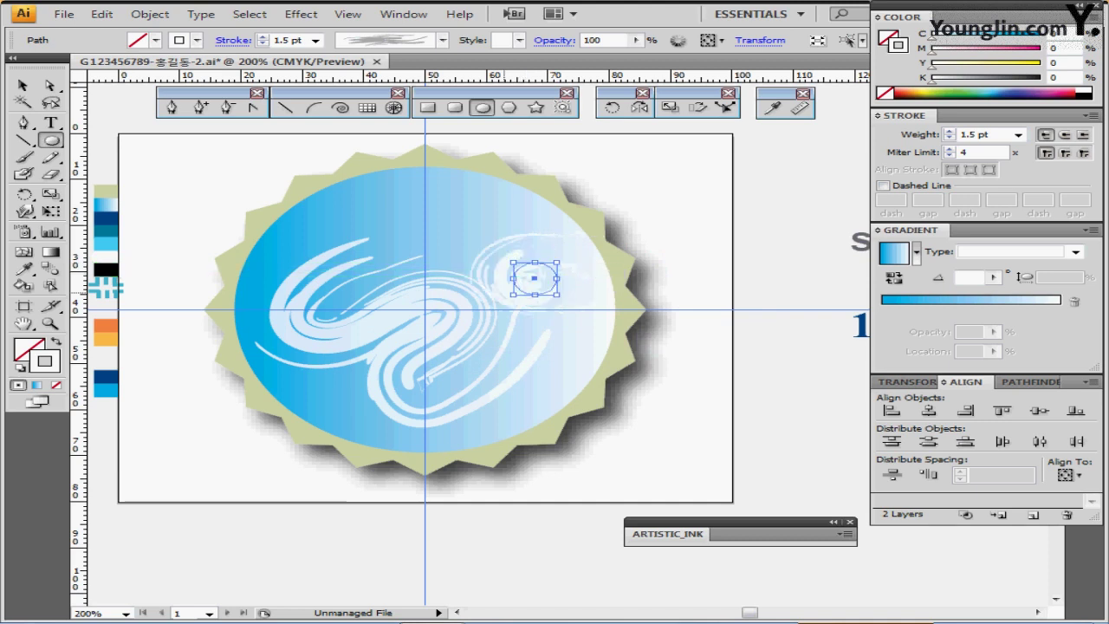
Set the small circle's stroke weight to 0.5 pt and nudge it slightly upwards.
double_click(975, 135)
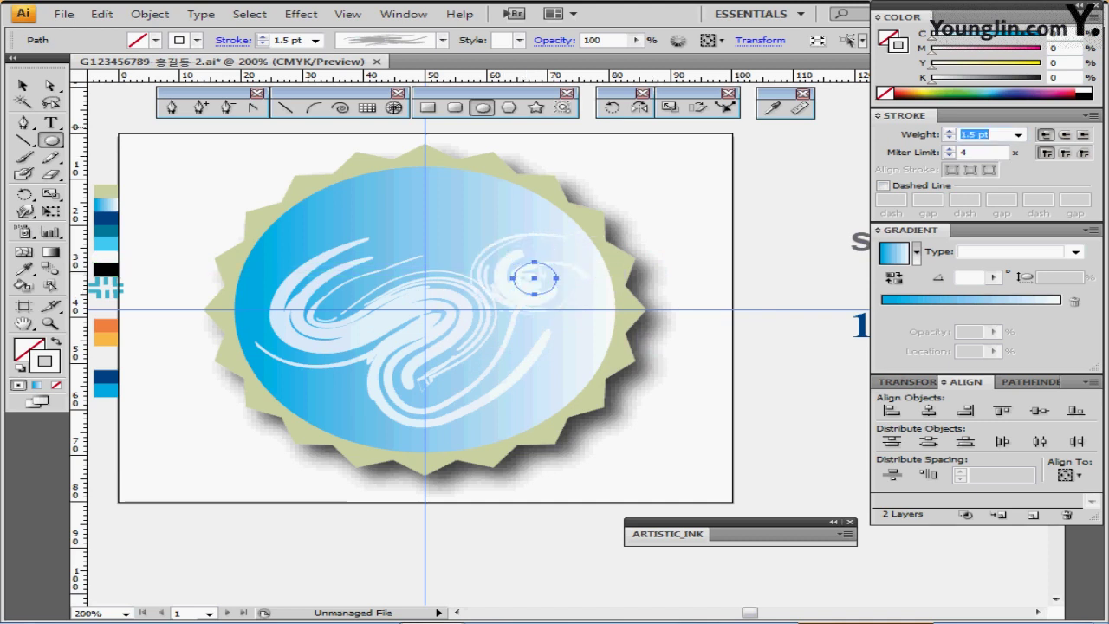
click(1018, 134)
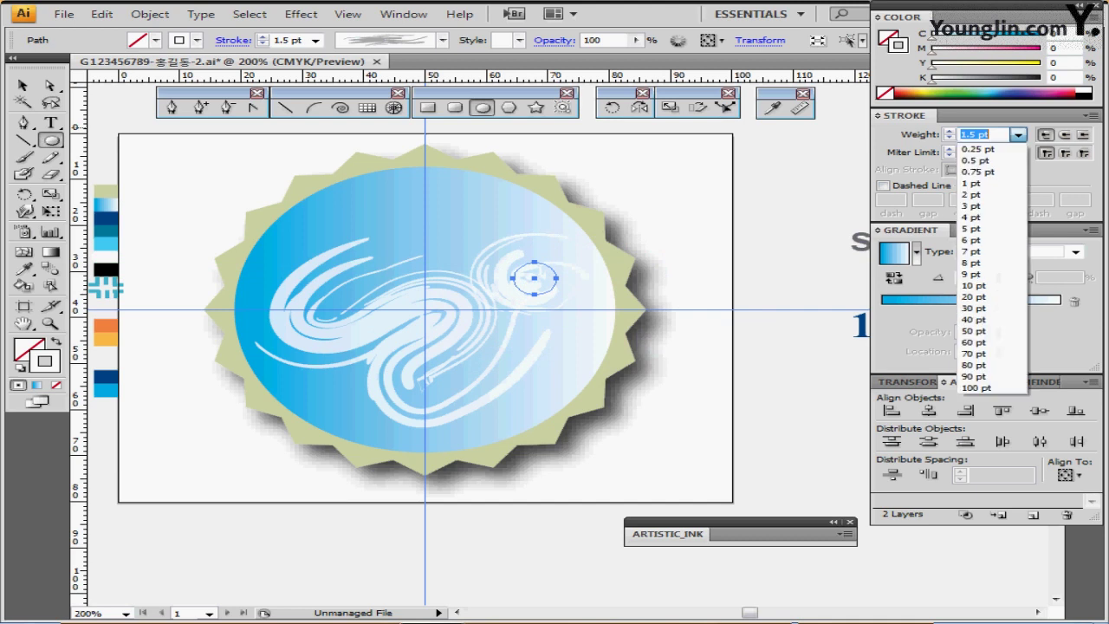
click(977, 161)
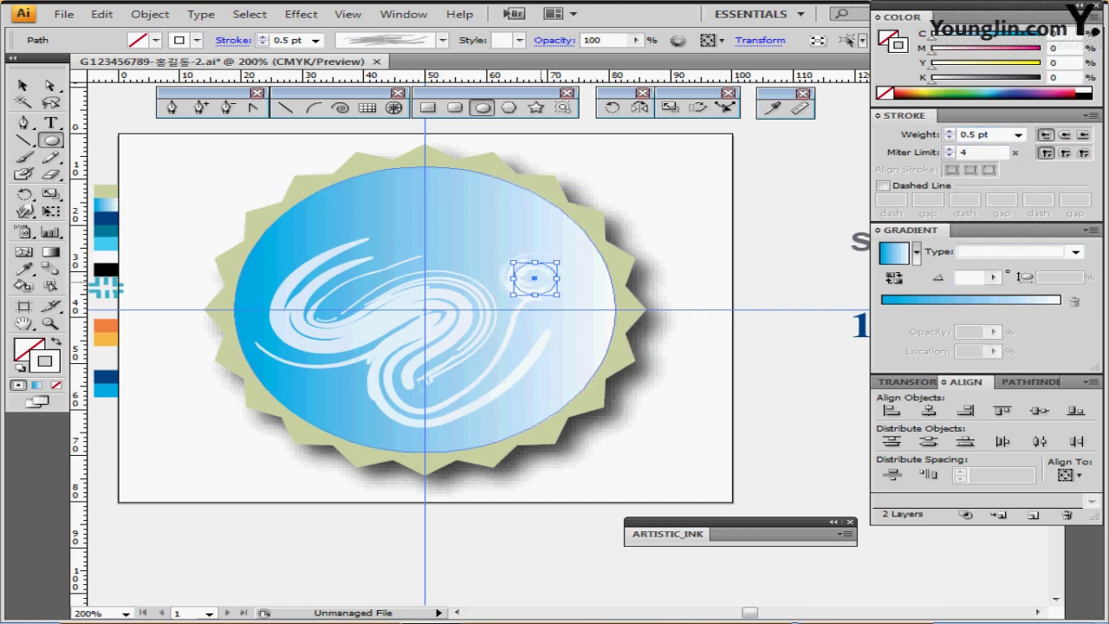
drag(534, 277, 534, 276)
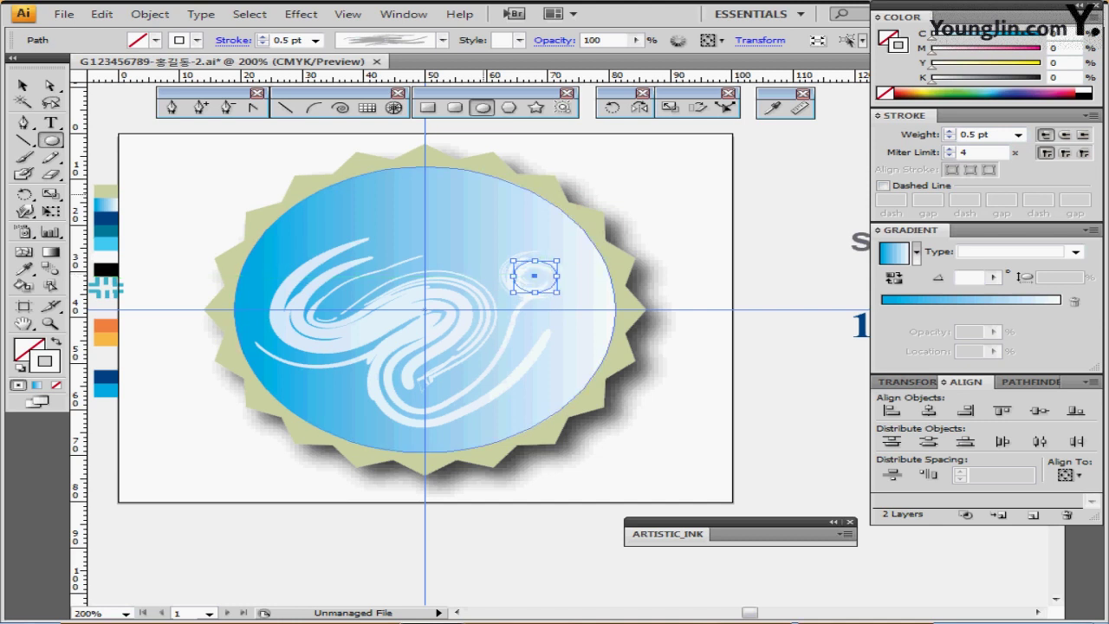
Reshape the lower right tail of the winding stroke by moving its anchor points, and deselect it.
key(a)
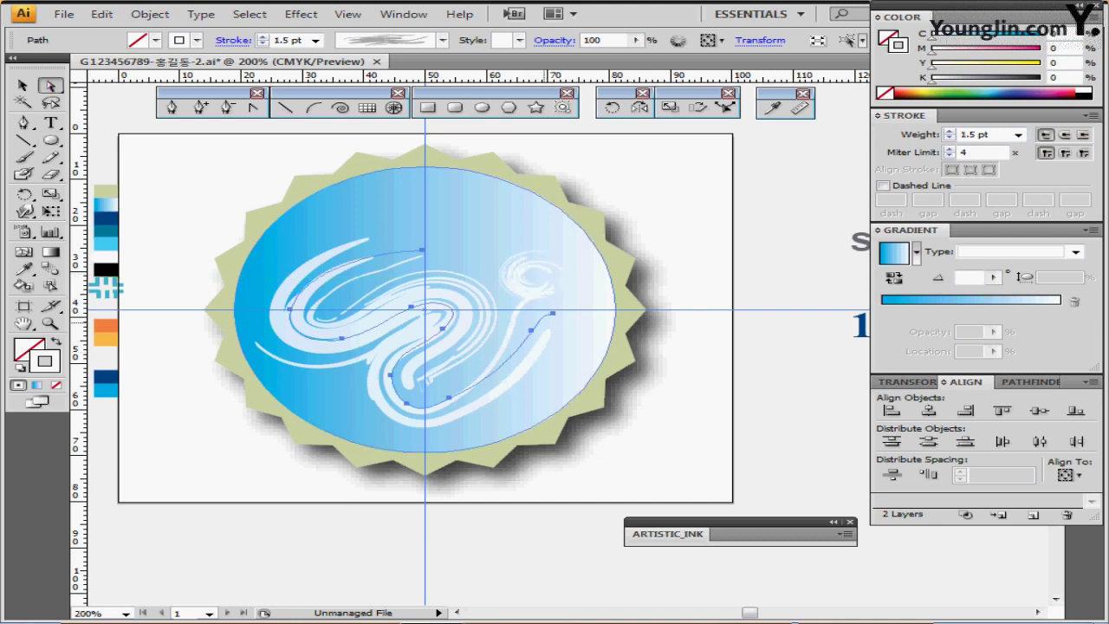
click(552, 314)
drag(552, 314, 523, 348)
key(ctrl+z)
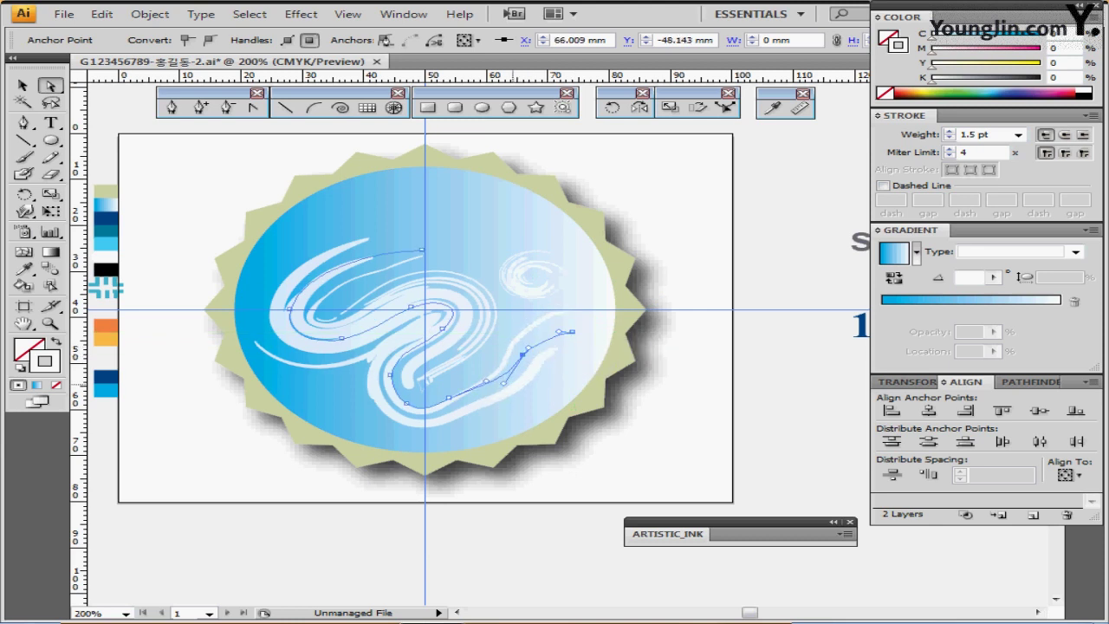
drag(450, 398, 450, 407)
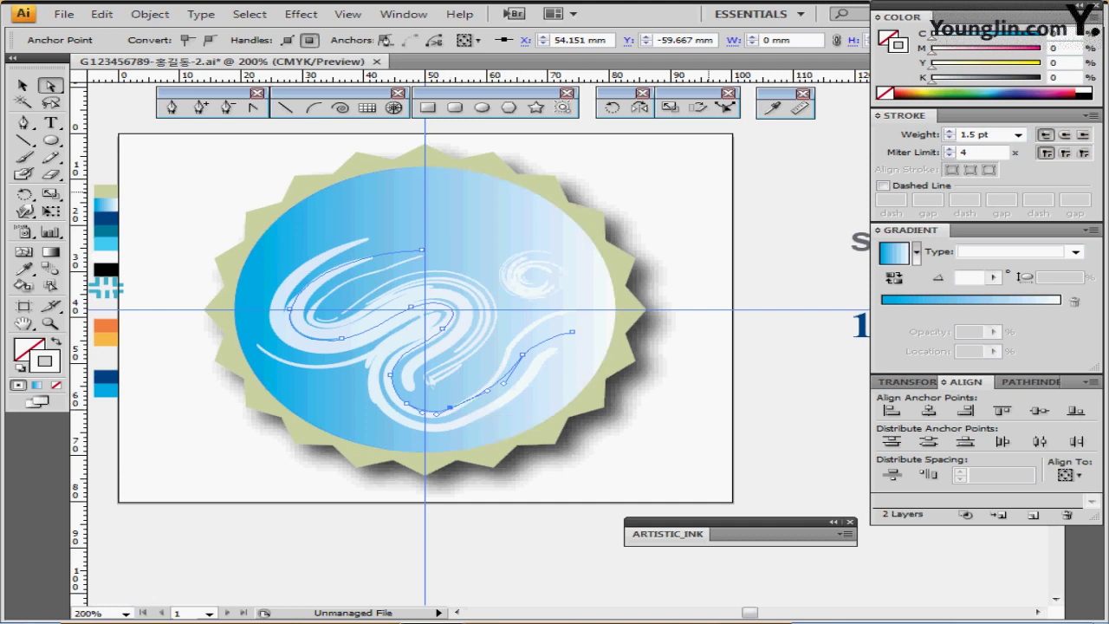
click(754, 189)
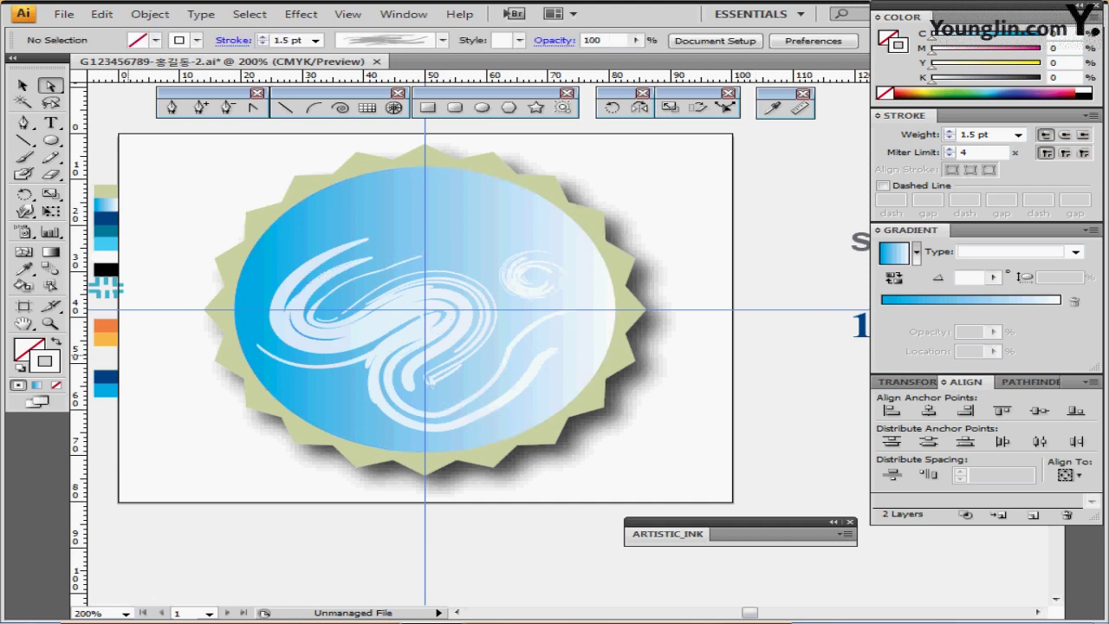
key(x)
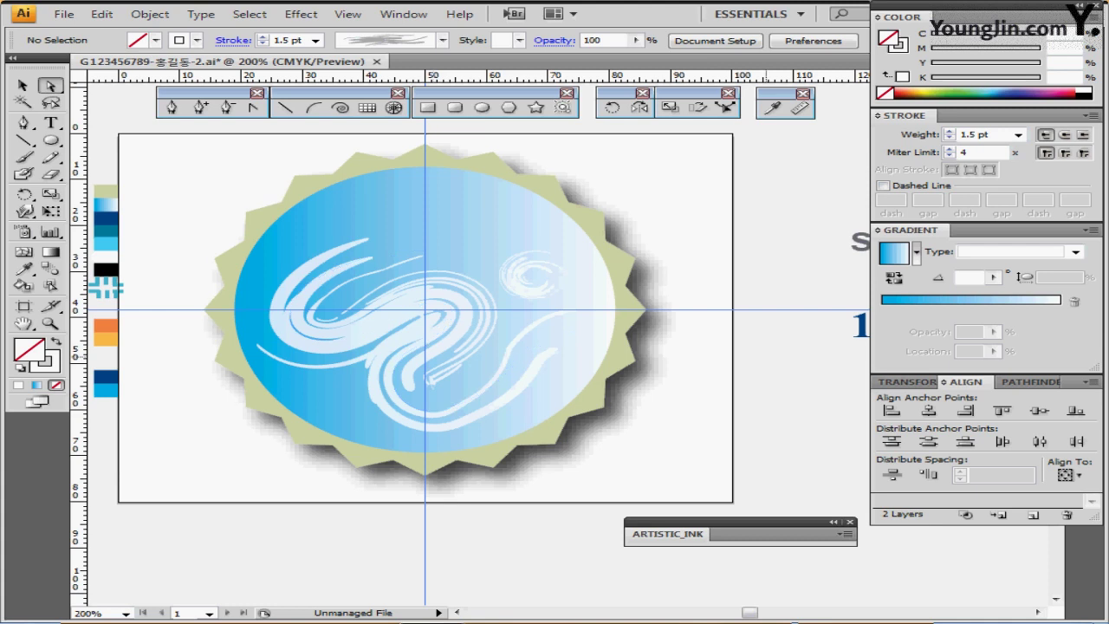
Show the lower layer with the seahorse reference in Outline view, enlarged for tracing.
key(F7)
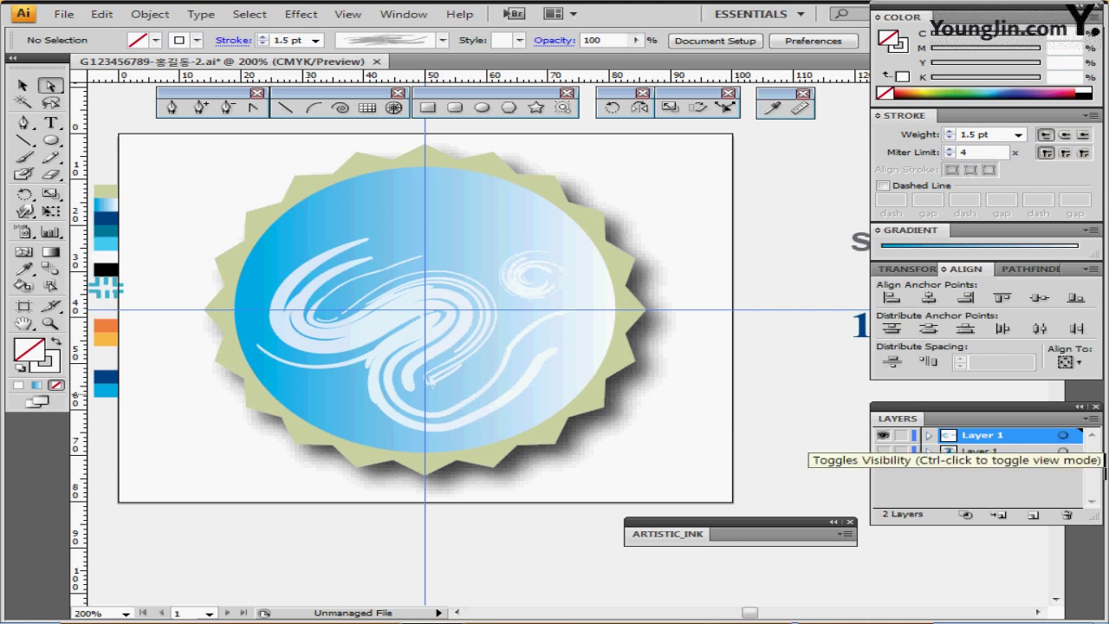
key(ctrl+y)
click(883, 451)
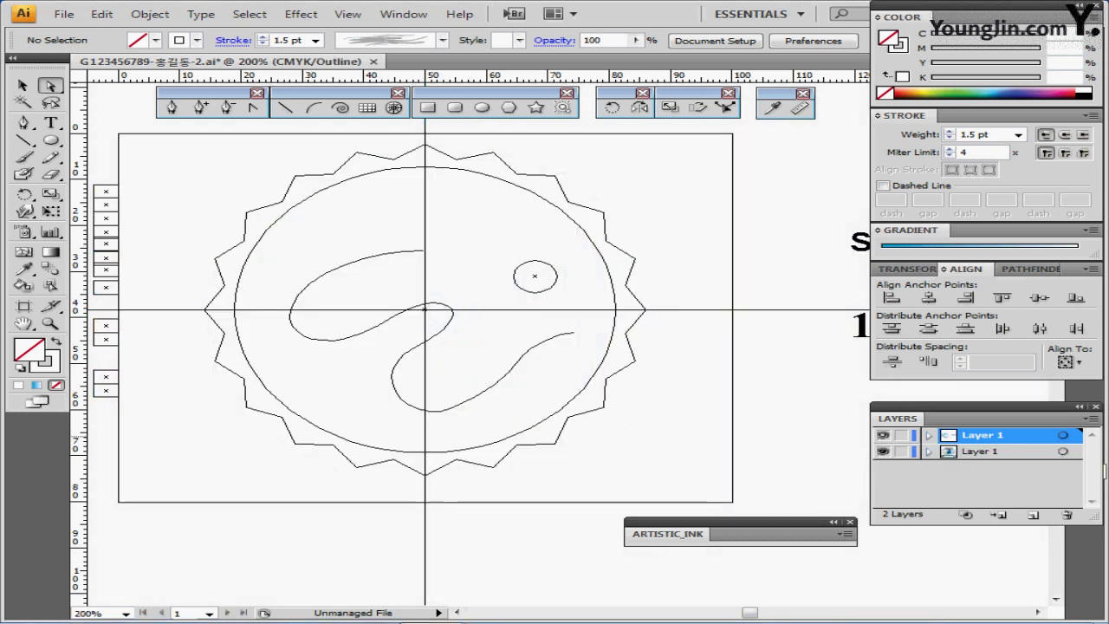
click(883, 452)
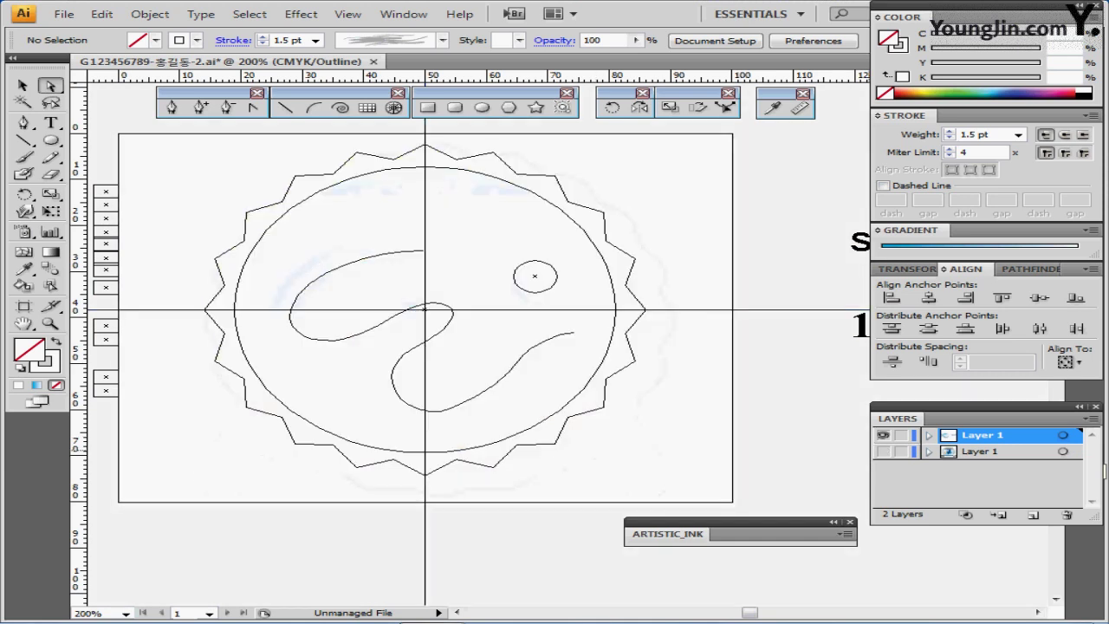
click(883, 452)
ctrl+click(512, 353)
ctrl+click(515, 310)
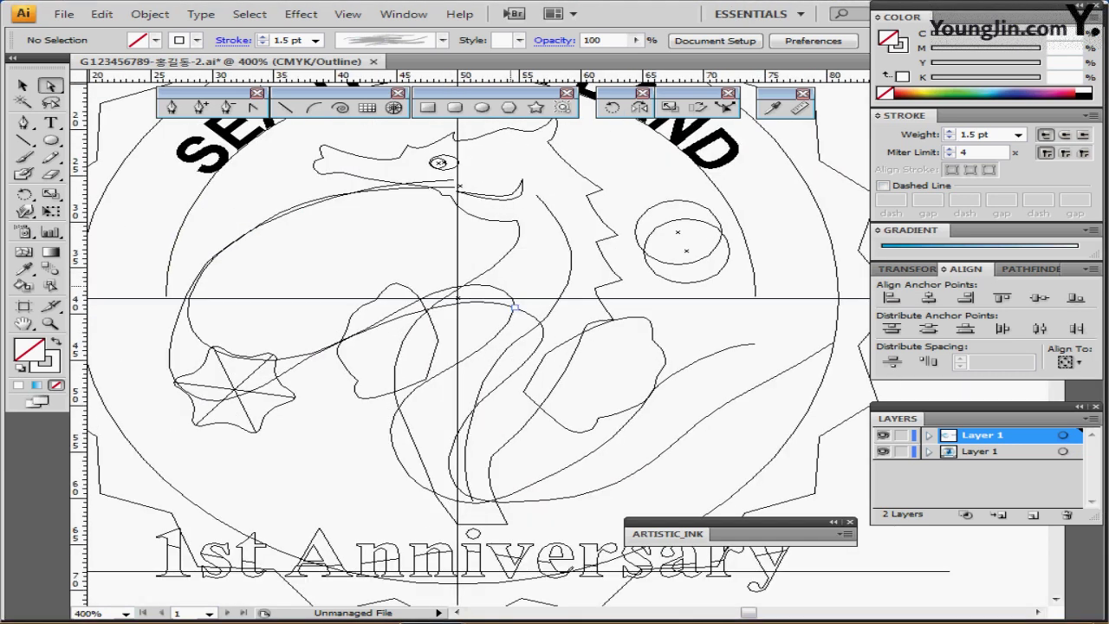
drag(514, 310, 513, 347)
Clear the selection of the reference seahorse, make the upper layer active and lock the lower one.
ctrl+click(321, 198)
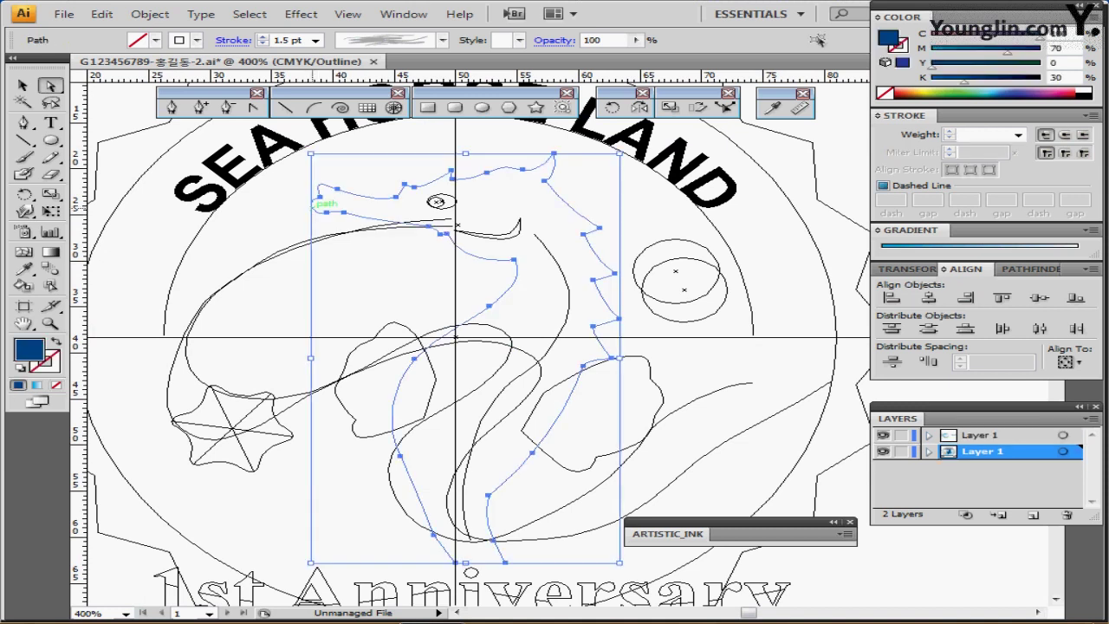
click(730, 425)
click(980, 435)
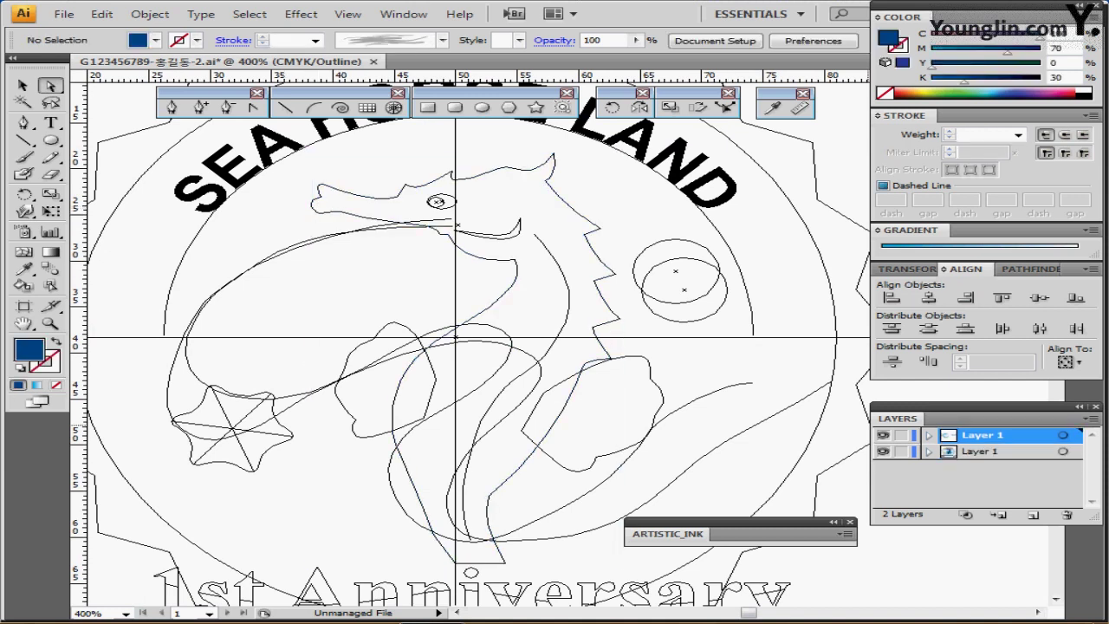
click(901, 451)
Trace the reference seahorse's snout with the Pen tool, from the notch at its tip along the upper edge to the brow.
key(p)
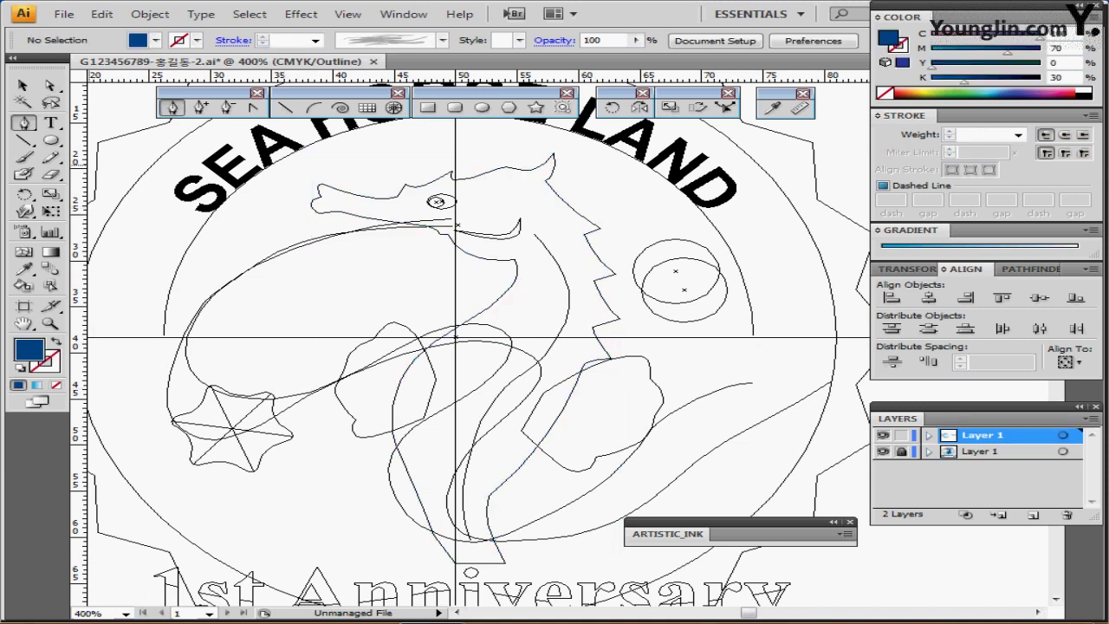
drag(303, 178, 350, 208)
drag(750, 379, 386, 262)
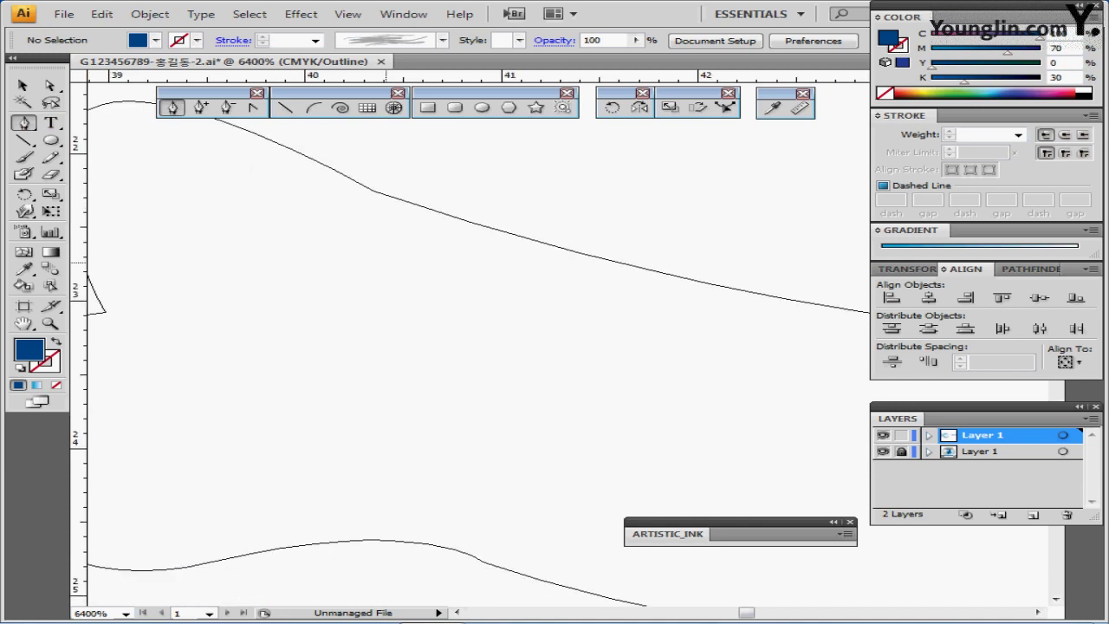
scroll(386, 262, down, 4)
drag(750, 460, 446, 319)
scroll(447, 319, down, 2)
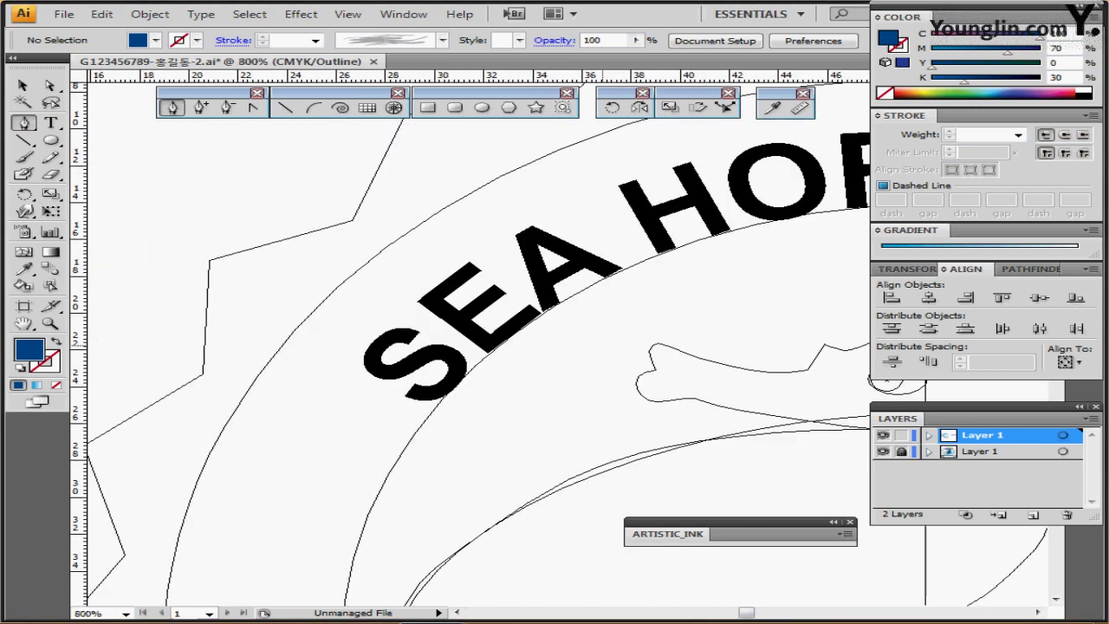
drag(747, 392, 364, 253)
scroll(364, 254, up, 1)
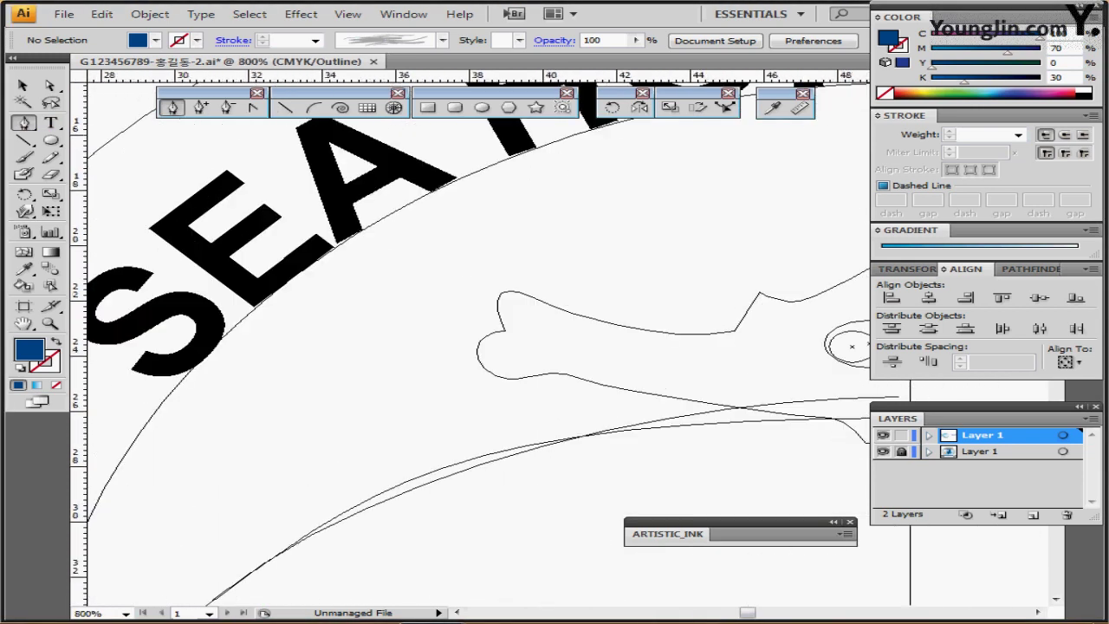
drag(553, 291, 242, 234)
click(219, 278)
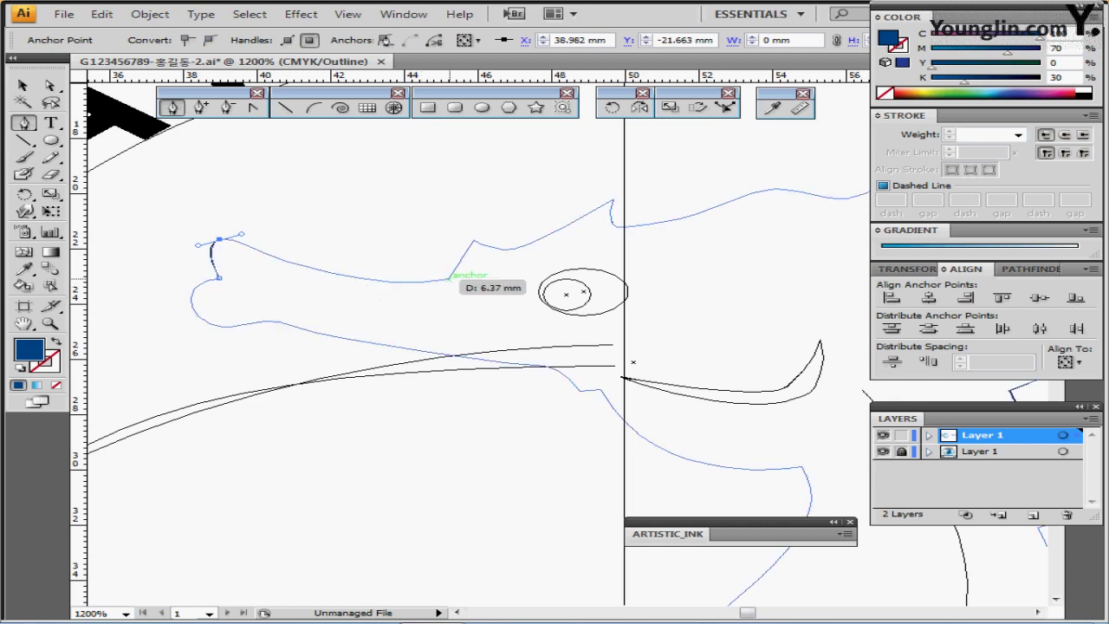
drag(450, 278, 560, 264)
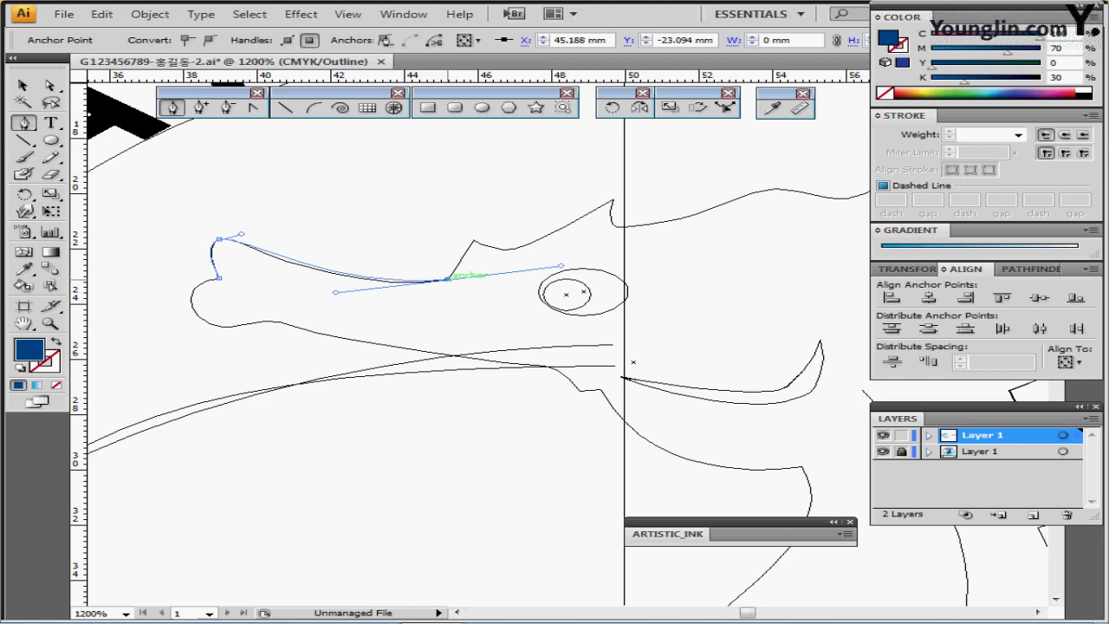
click(446, 280)
Continue the traced outline over the brow spike to the pointed crest above the eye, and deselect it.
click(473, 240)
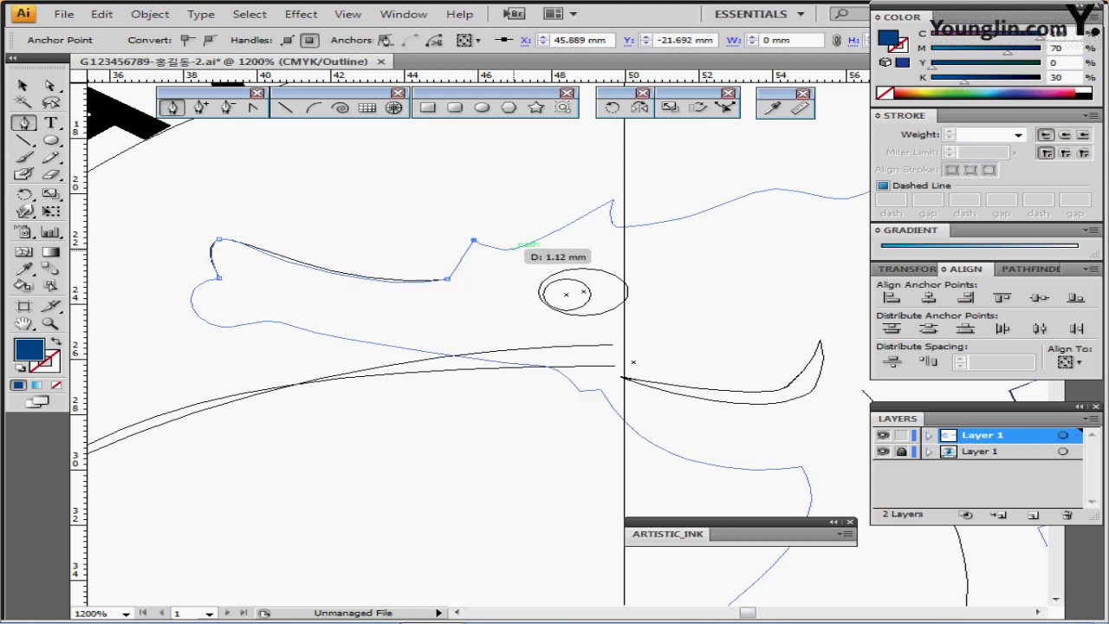
drag(510, 248, 530, 241)
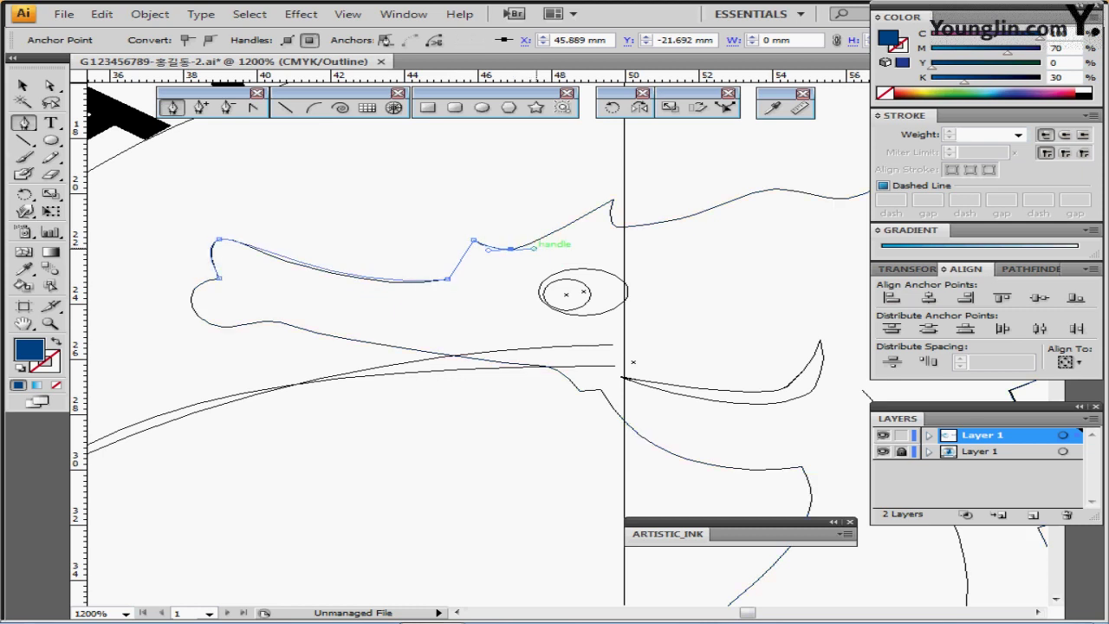
click(613, 198)
drag(616, 225, 633, 229)
scroll(628, 333, down, 3)
drag(626, 339, 595, 222)
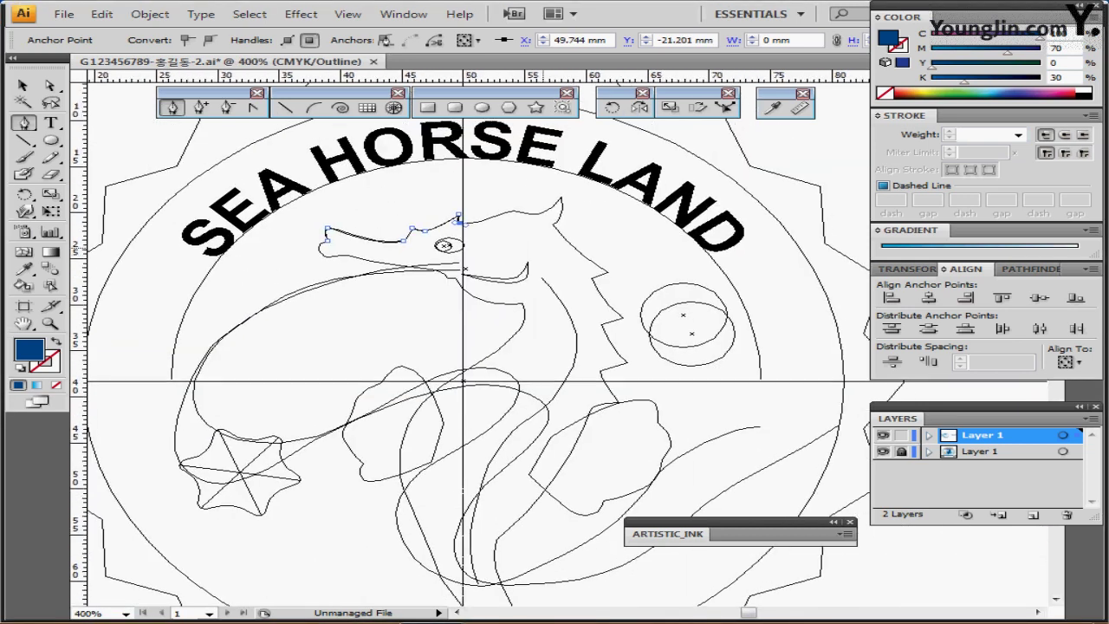
key(ctrl+shift+a)
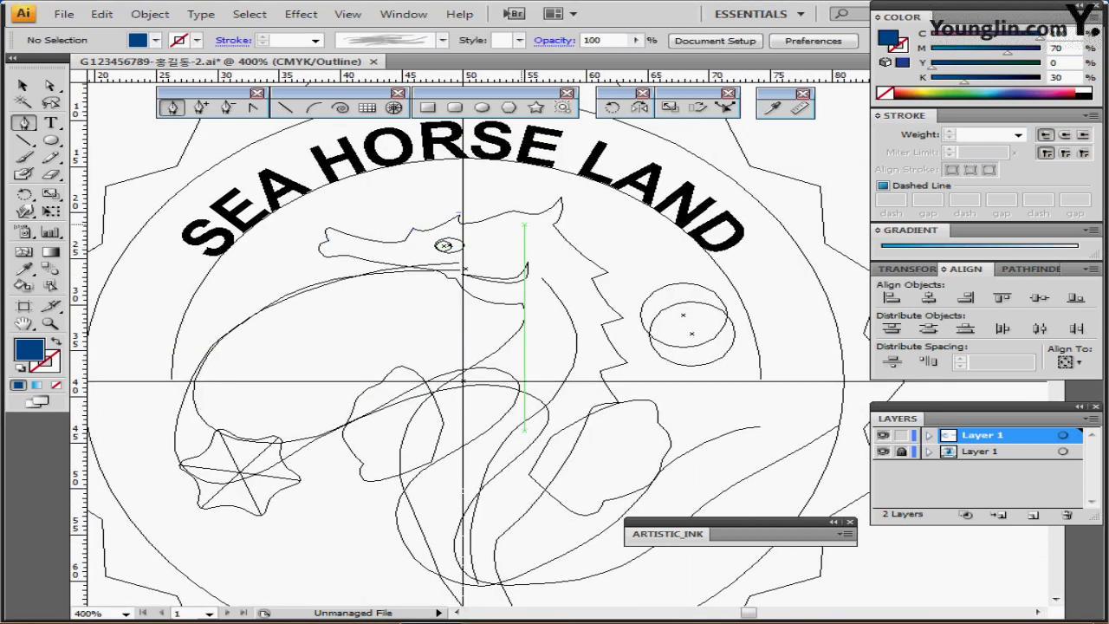
Copy the reference seahorse body and front fin in place onto the upper layer, with the lower layer hidden and the artwork in Preview.
key(v)
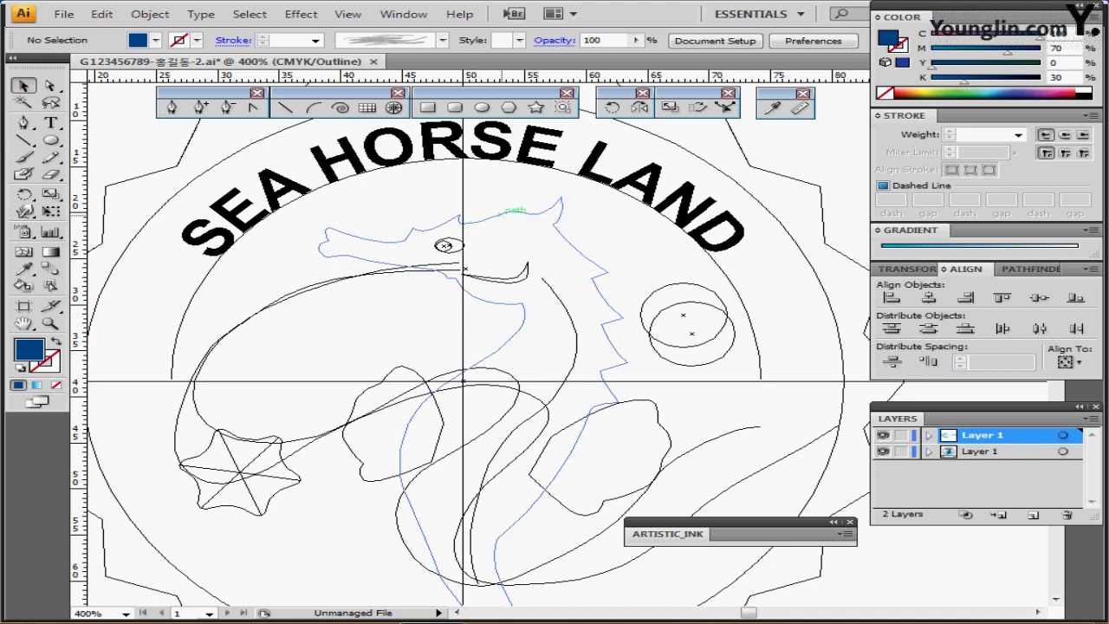
click(490, 214)
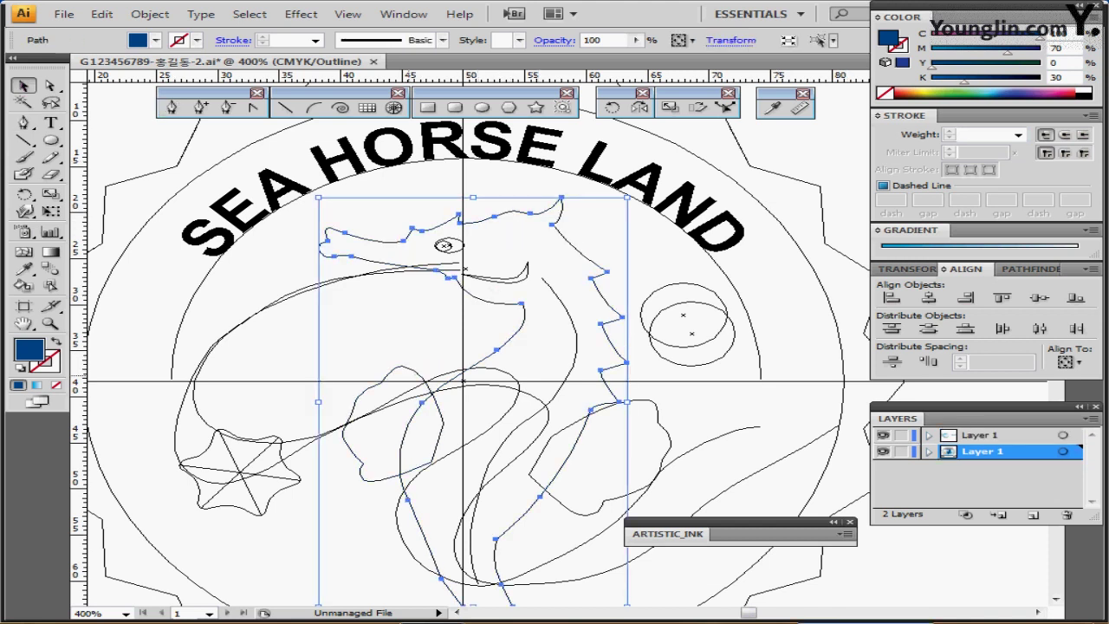
shift+click(424, 371)
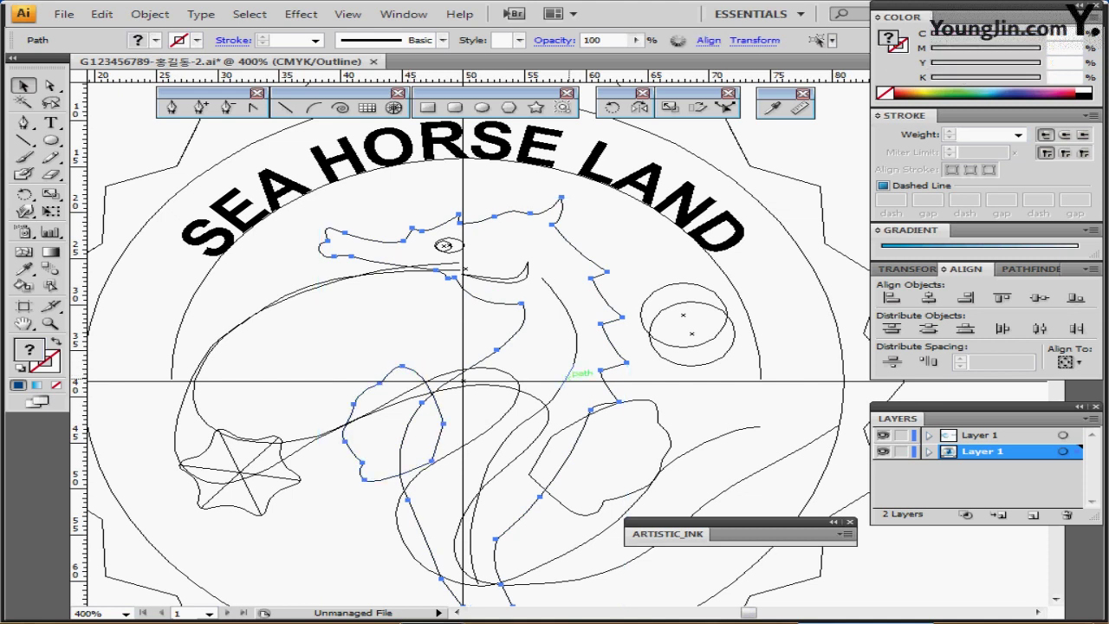
click(883, 451)
click(982, 435)
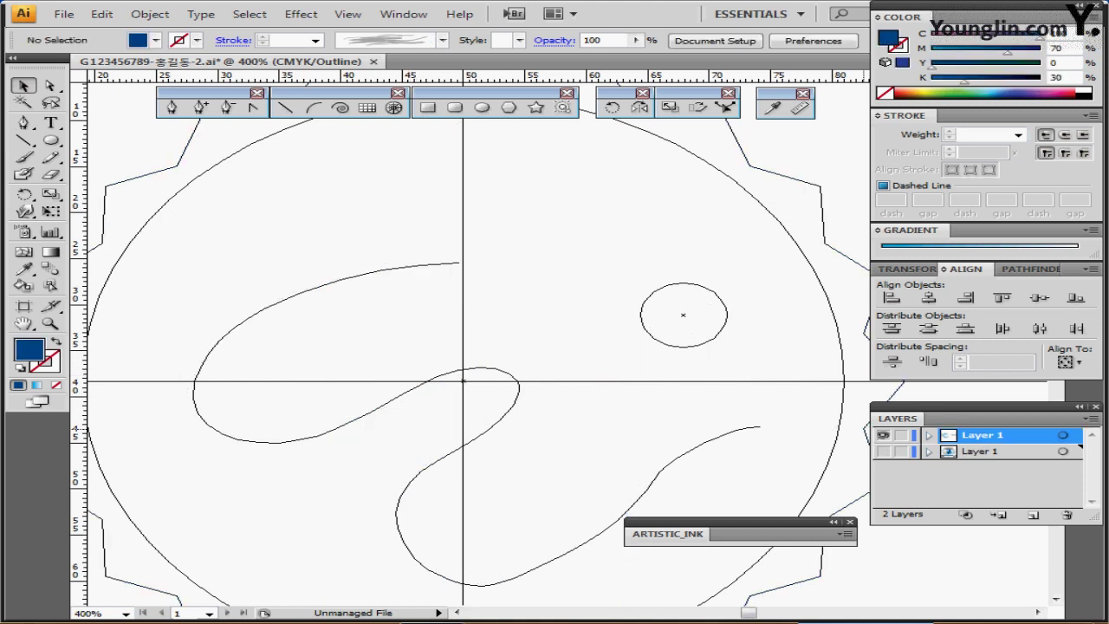
key(ctrl+y)
key(ctrl+f)
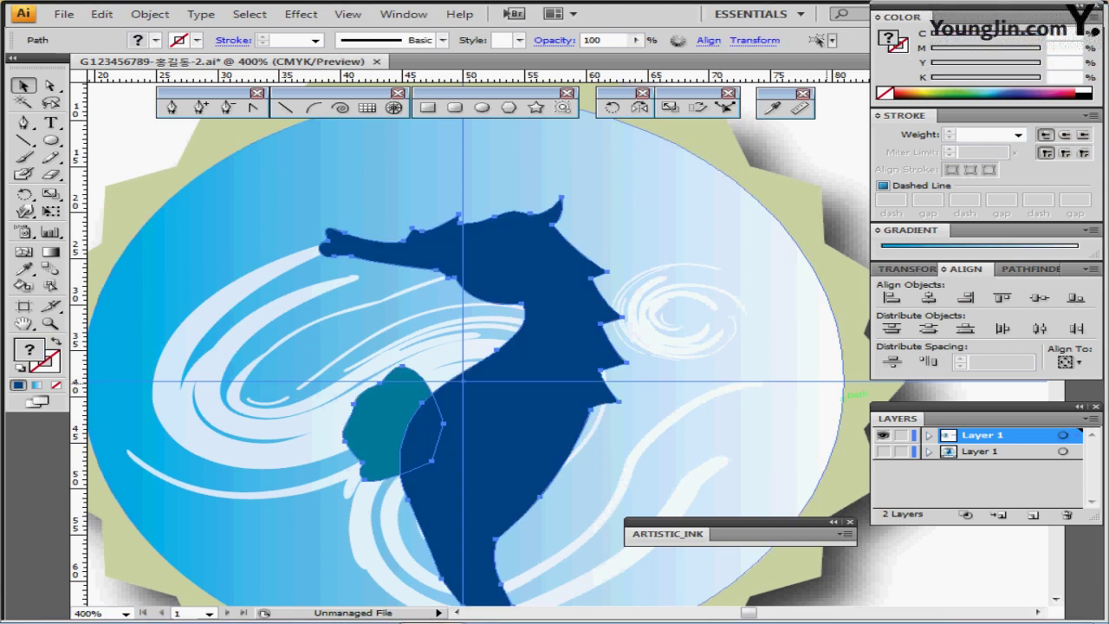
Bring the teal fin to the front of the seahorse body and show its bounding box.
scroll(679, 257, down, 3)
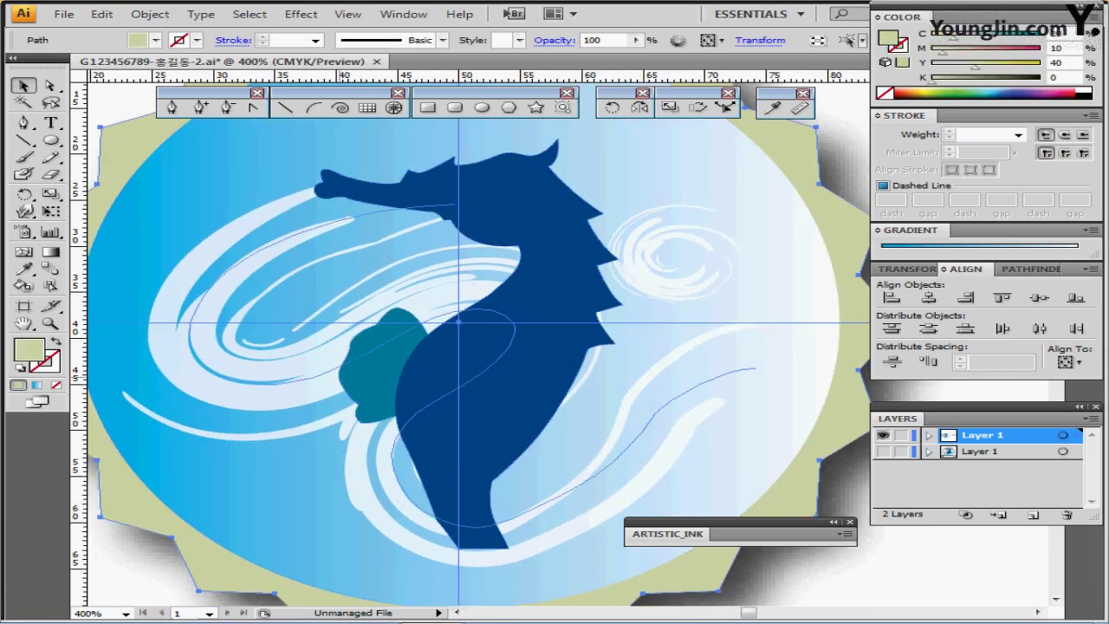
click(472, 295)
click(476, 328)
click(410, 340)
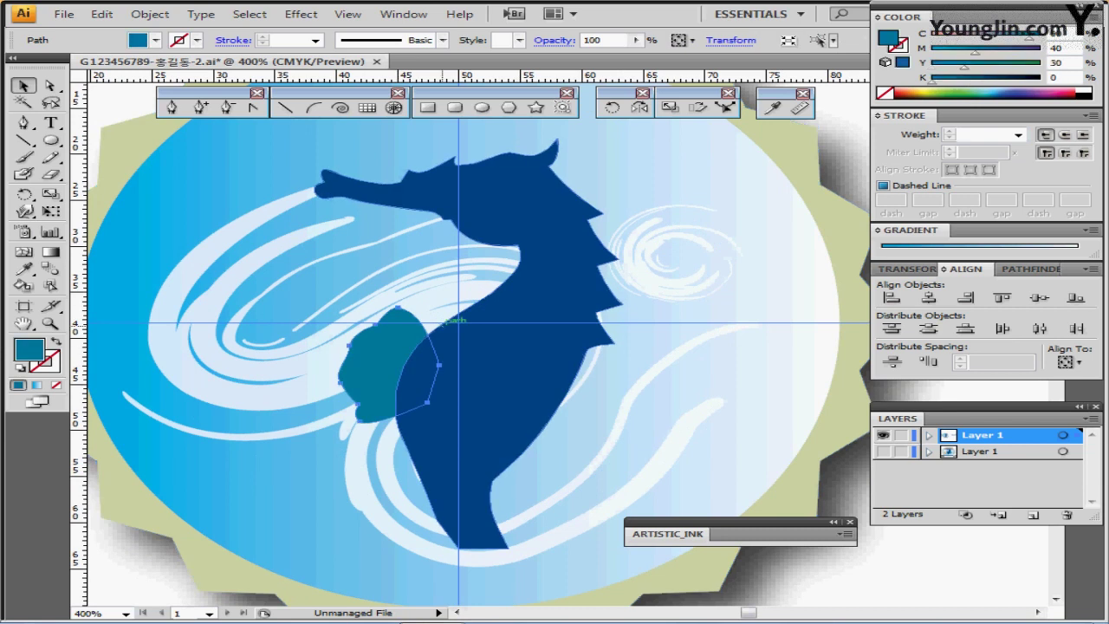
key(ctrl+shift+bracketright)
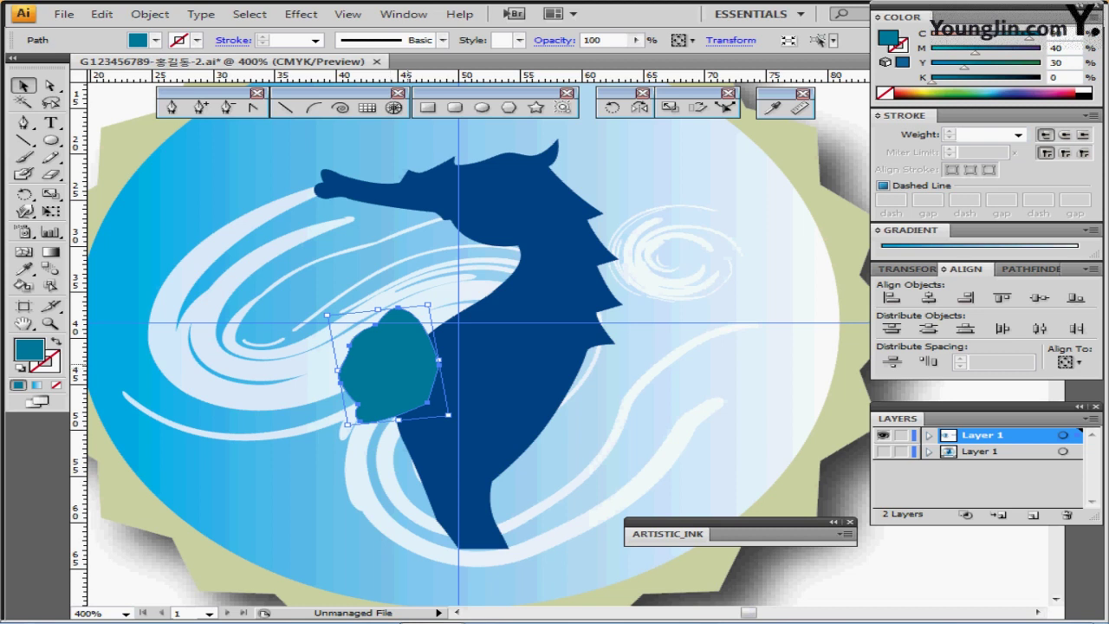
key(ctrl+shift+b)
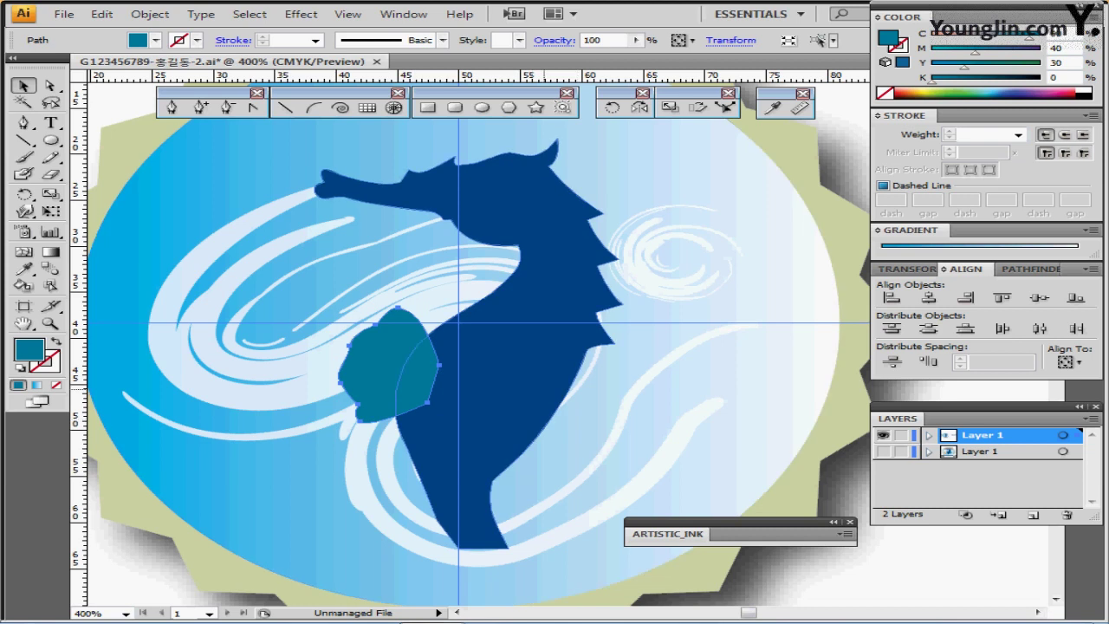
key(ctrl+shift+b)
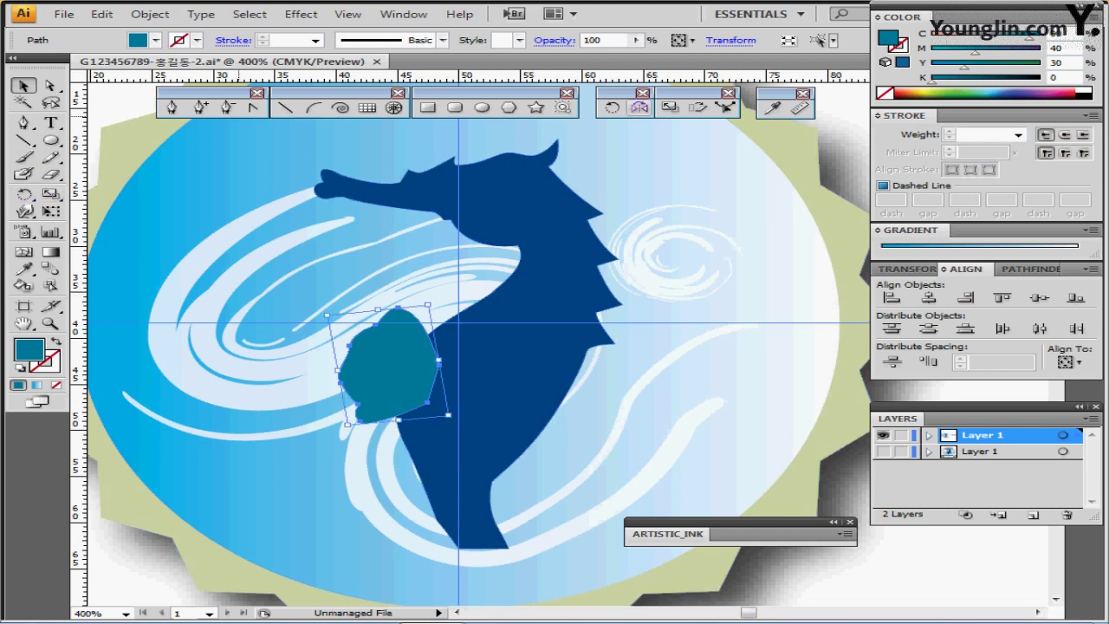
Reflect a copy of the teal fin about a 75° axis and place it against the seahorse's back.
double_click(639, 106)
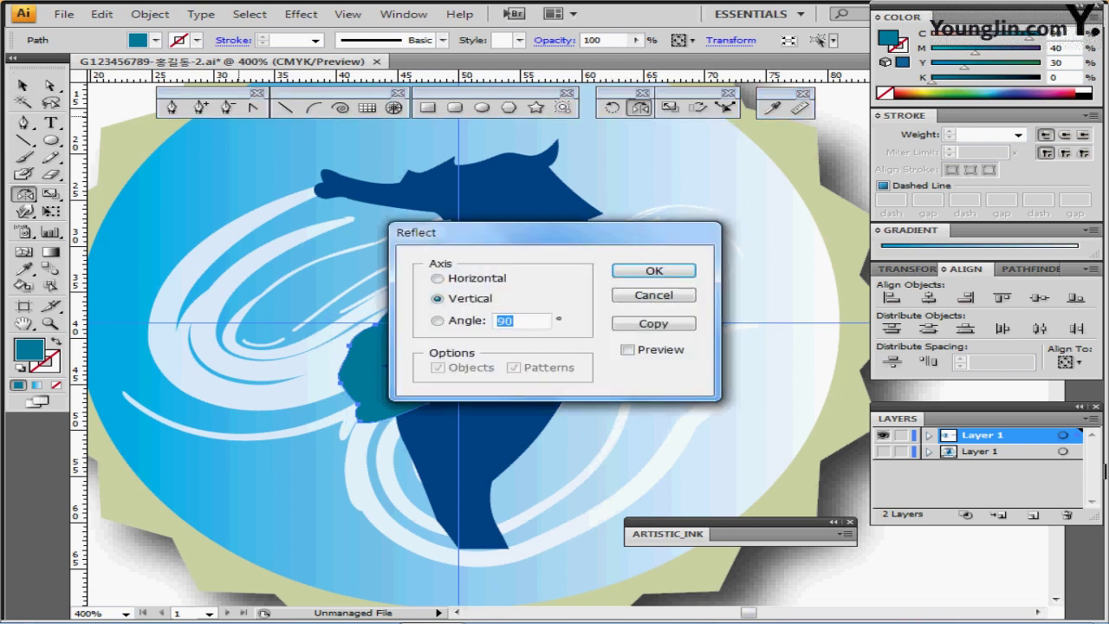
text(75)
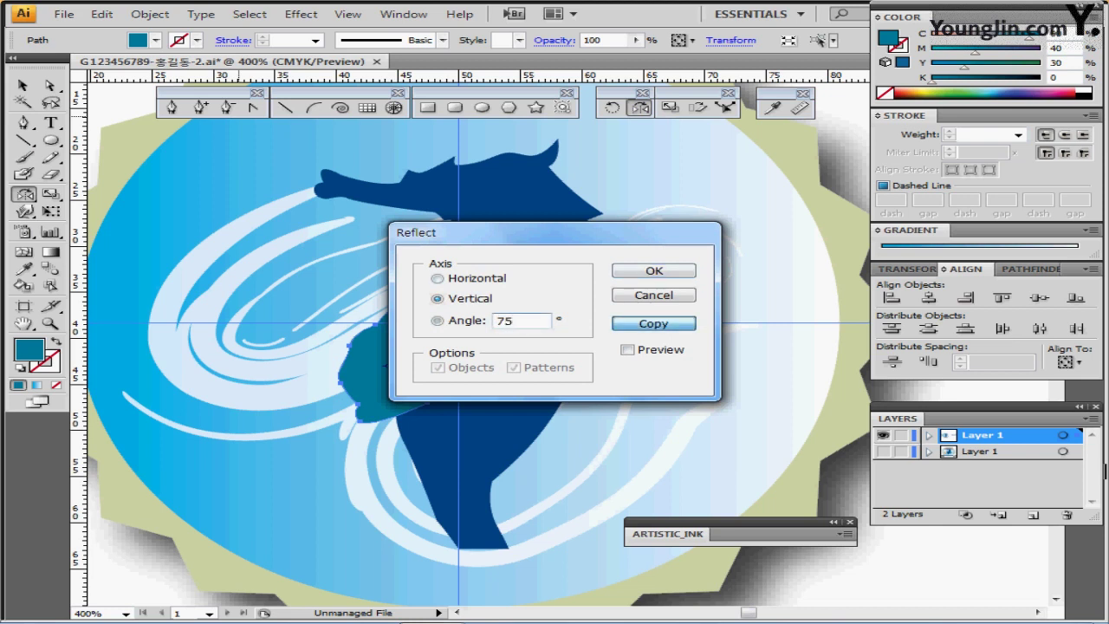
click(653, 323)
drag(420, 411, 637, 386)
Widen the fin copy outward from the seahorse's back.
key(a)
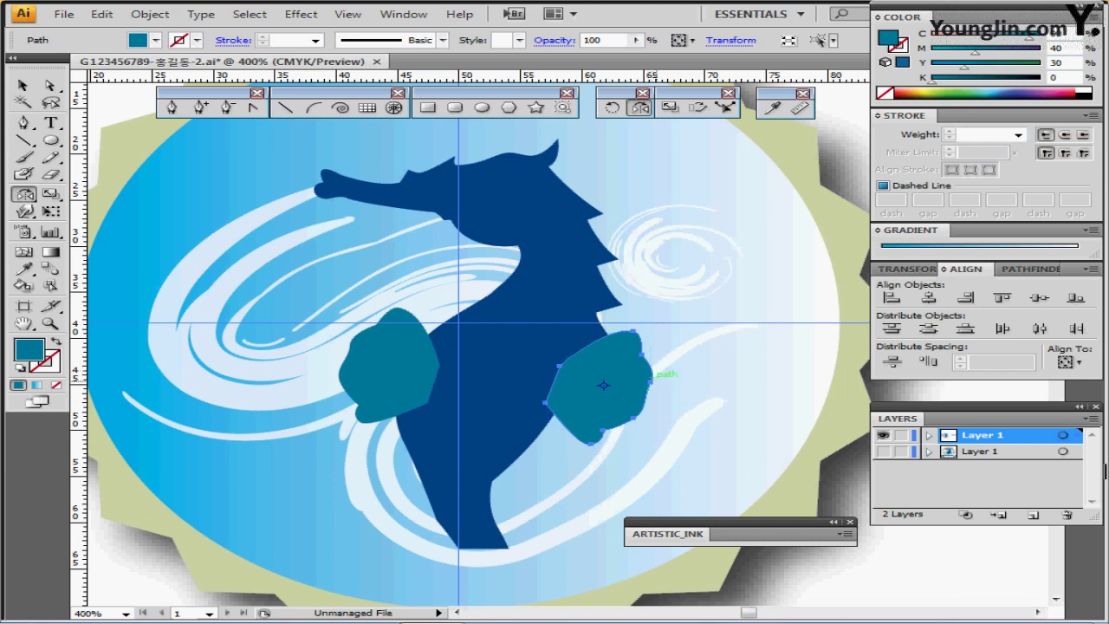
key(v)
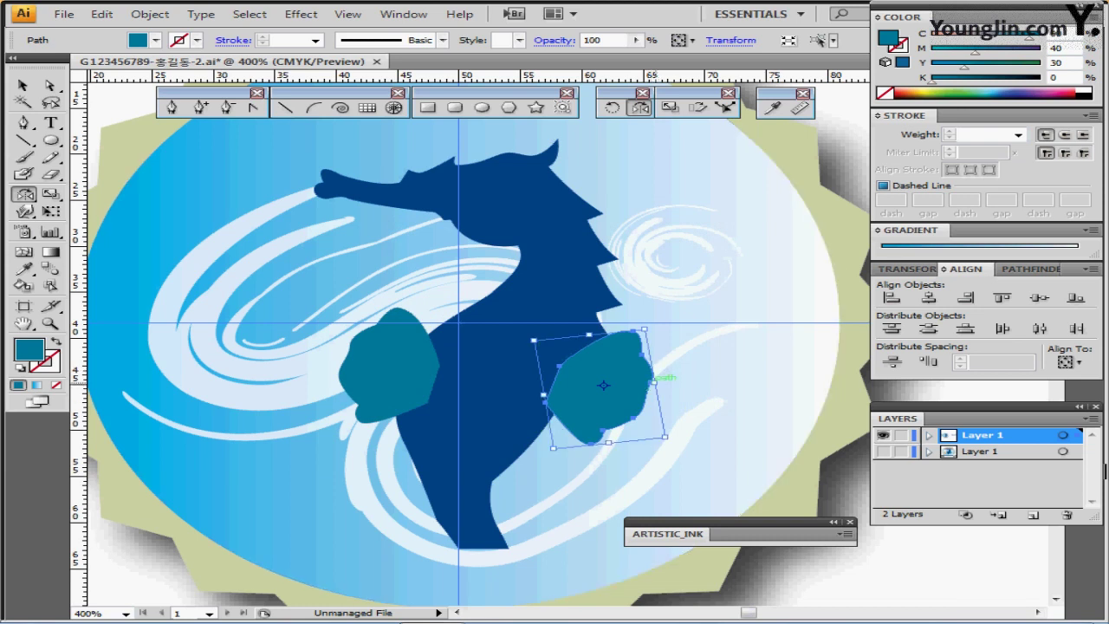
drag(655, 378, 681, 380)
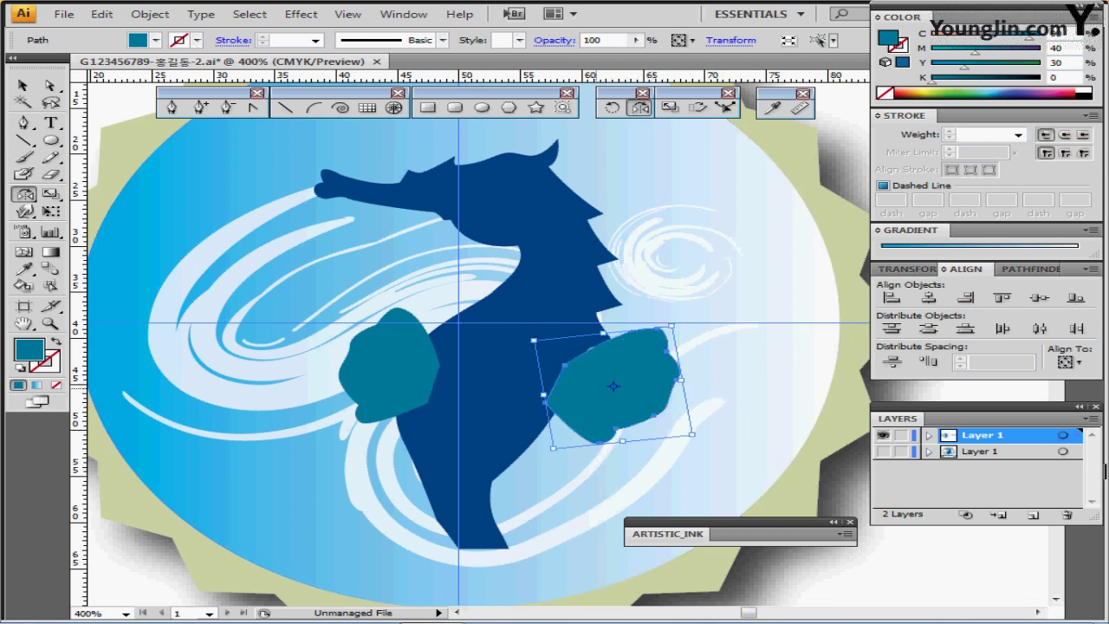
Send the original fin at the seahorse's belly behind the body and clear the selection.
ctrl+click(394, 365)
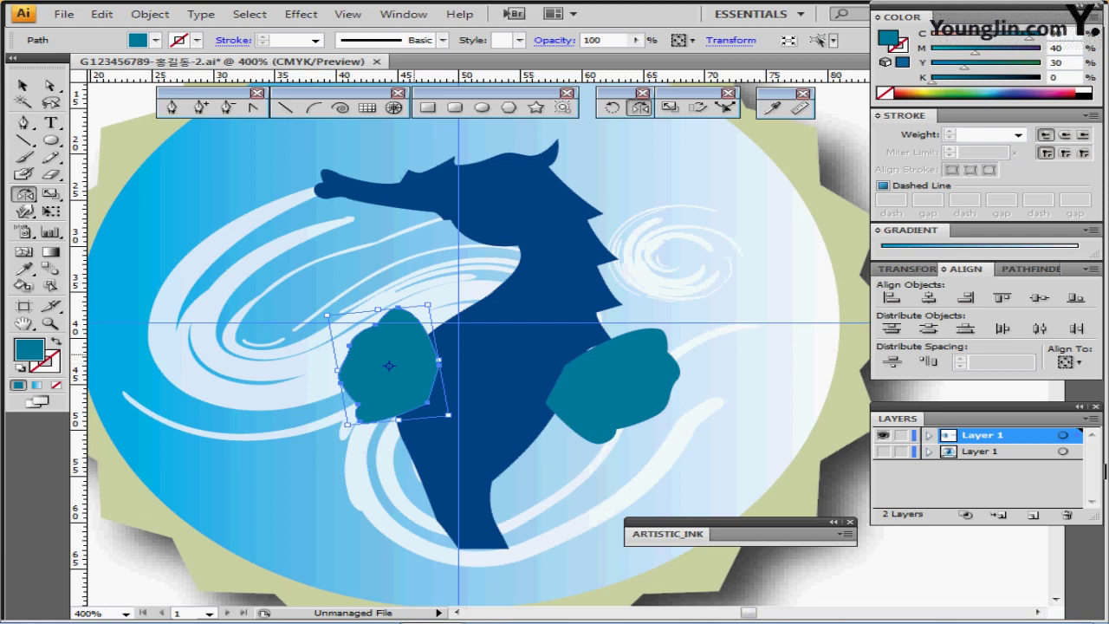
key(ctrl+bracketleft)
key(ctrl+shift+a)
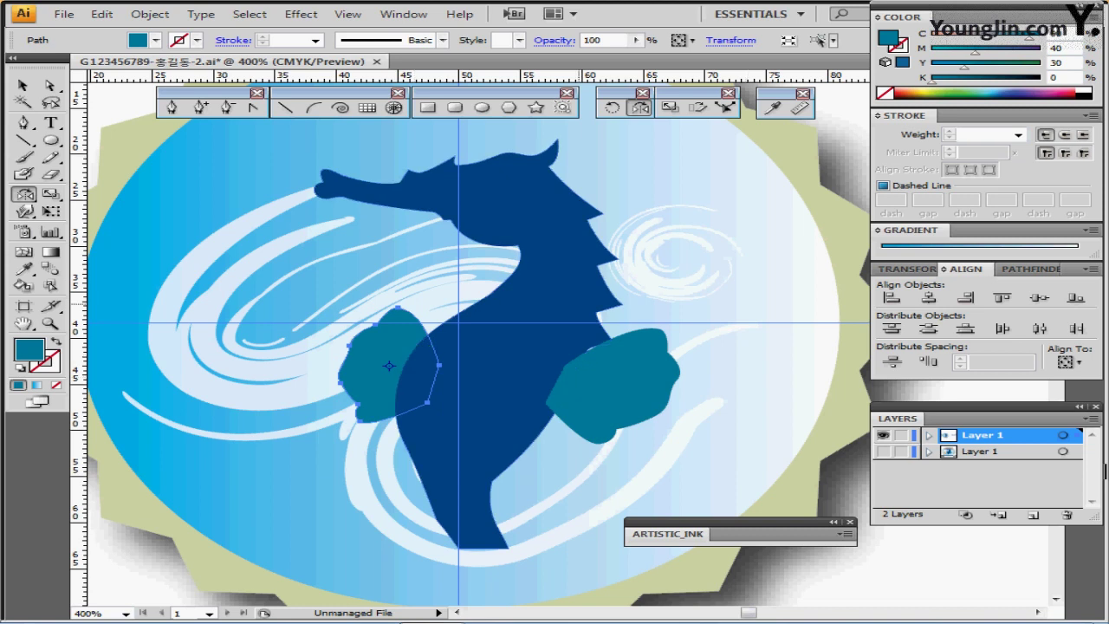
With nothing selected, sample the light blue swatch beside the artboard as the fill colour for the Pen tool.
drag(503, 201, 492, 244)
ctrl+click(493, 266)
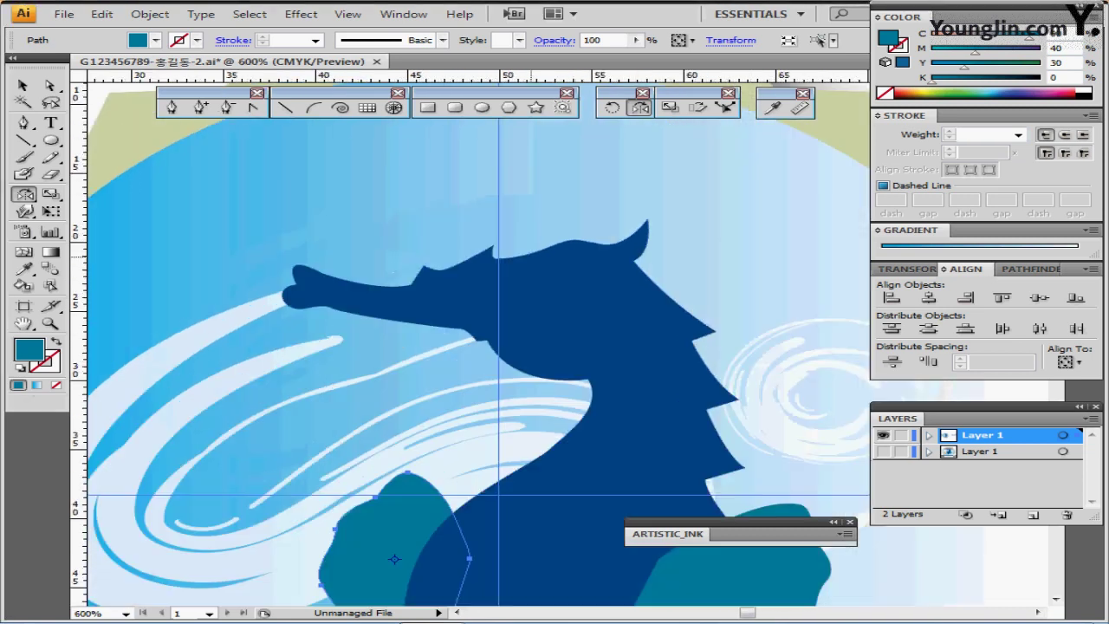
ctrl+click(538, 259)
drag(618, 347, 514, 172)
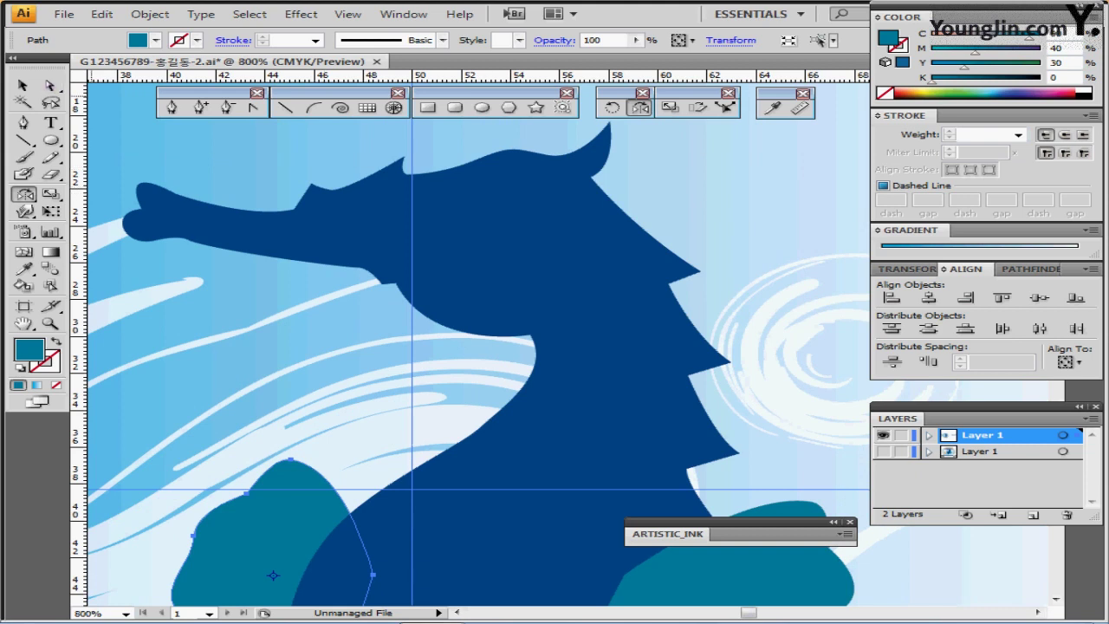
key(p)
key(ctrl+minus)
key(ctrl+minus)
key(ctrl+minus)
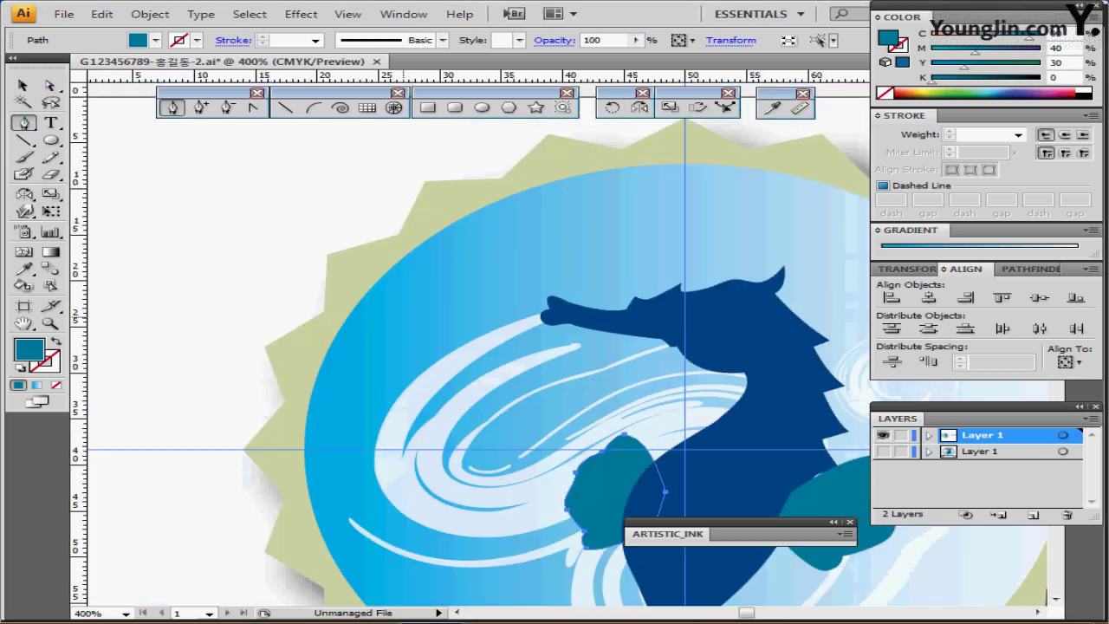
drag(432, 241, 418, 240)
ctrl+click(414, 216)
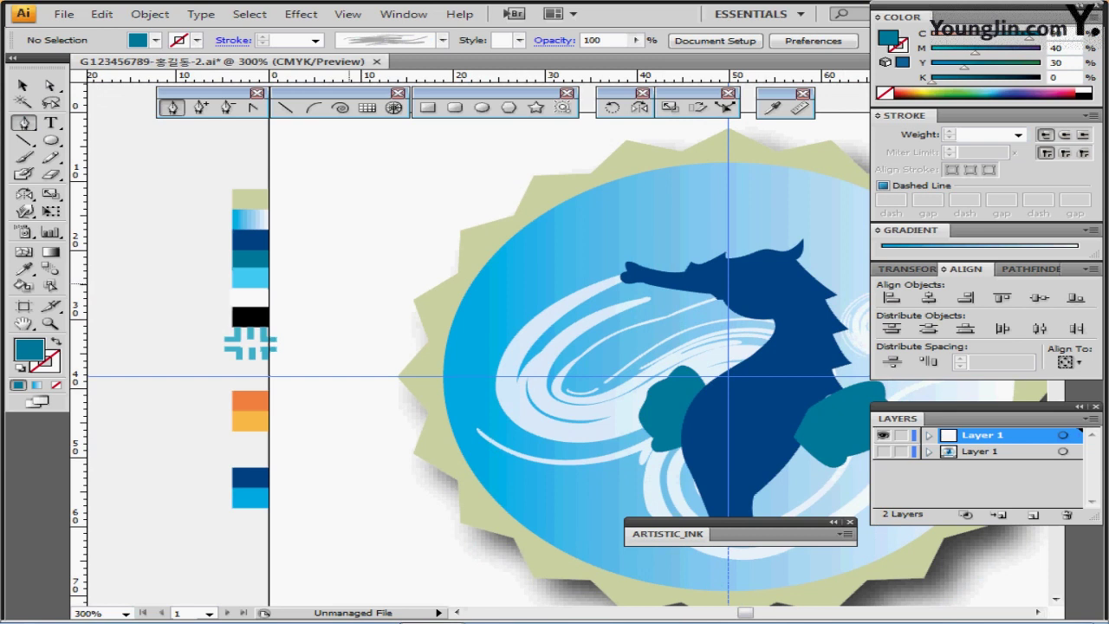
drag(251, 278, 247, 275)
Draw a closed, upward-curving light blue mouth about 5 mm long along the seahorse's cheek with the Pen tool.
ctrl+click(705, 306)
ctrl+click(706, 307)
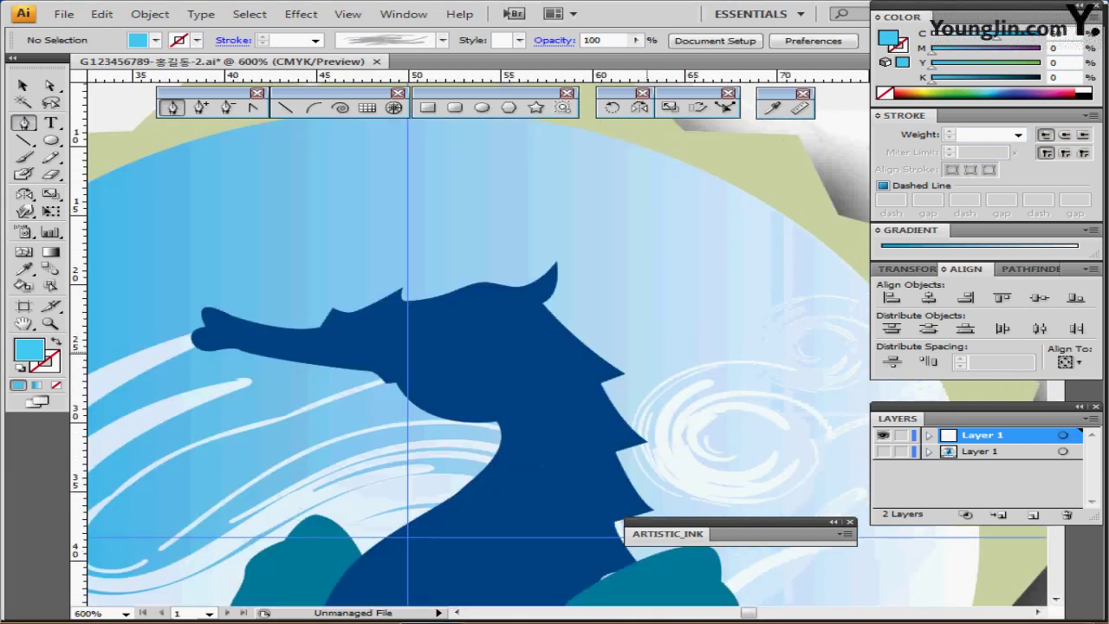
drag(634, 368, 589, 280)
key(ctrl+plus)
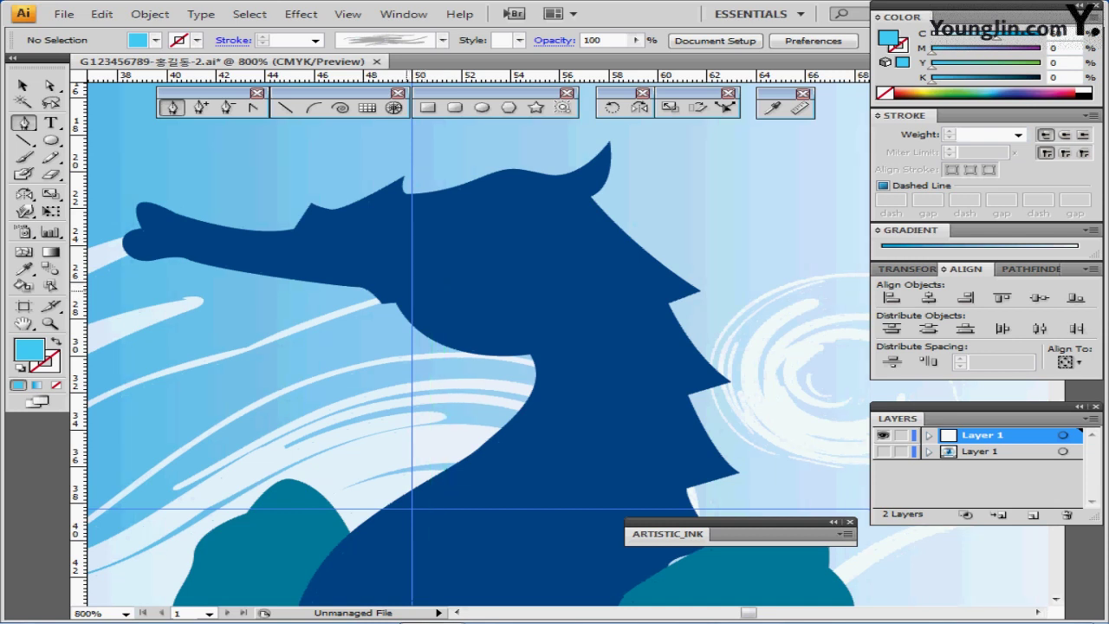
click(405, 290)
drag(507, 297, 530, 291)
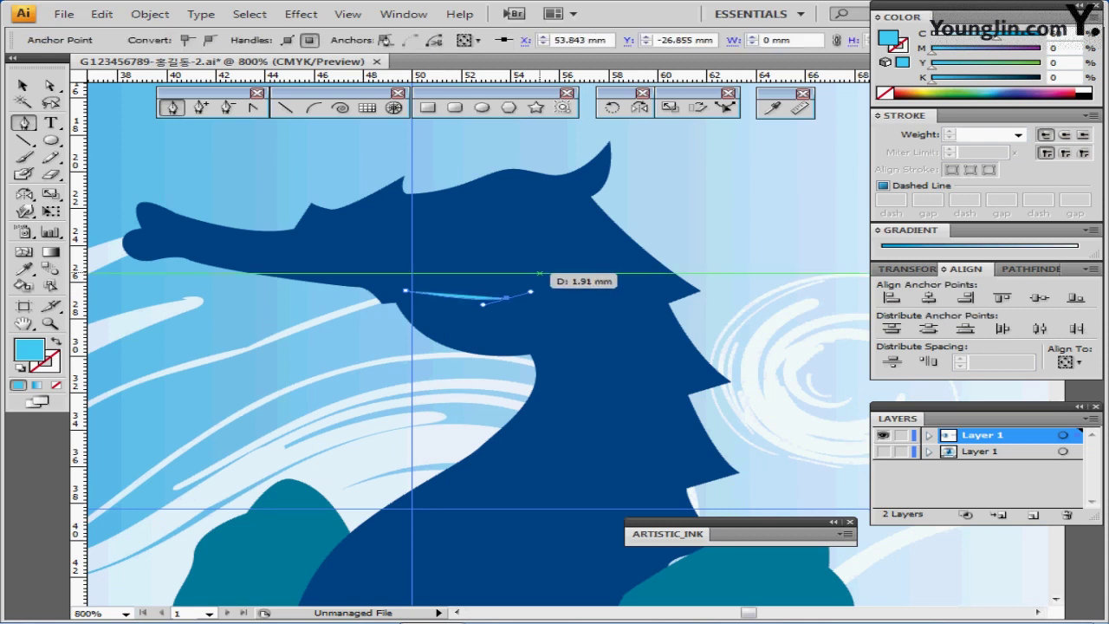
click(539, 272)
drag(509, 308, 471, 318)
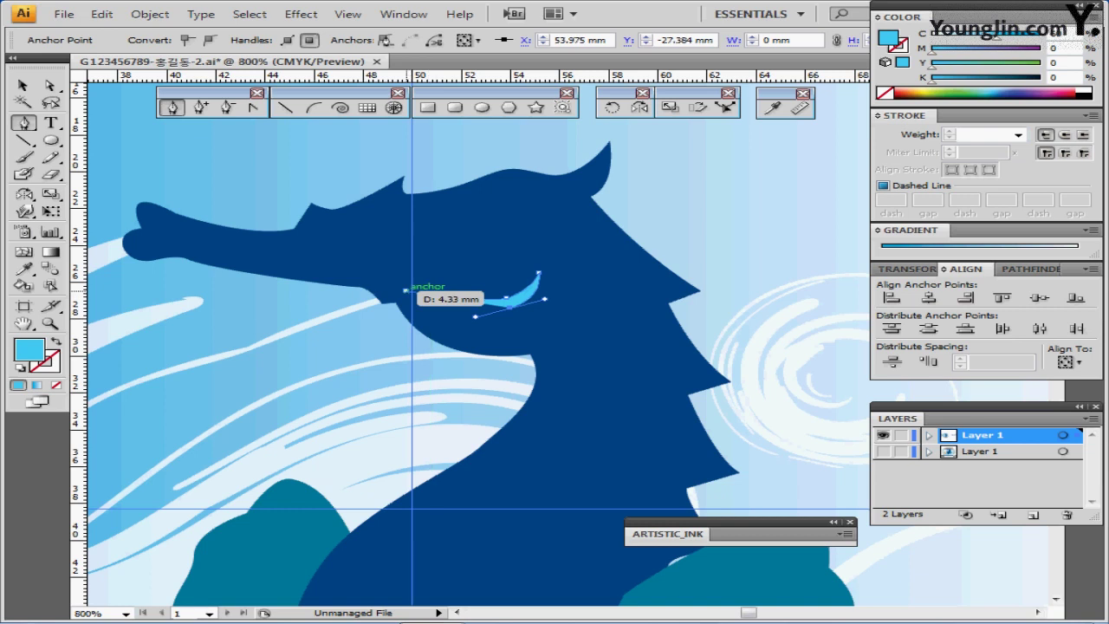
drag(406, 290, 377, 281)
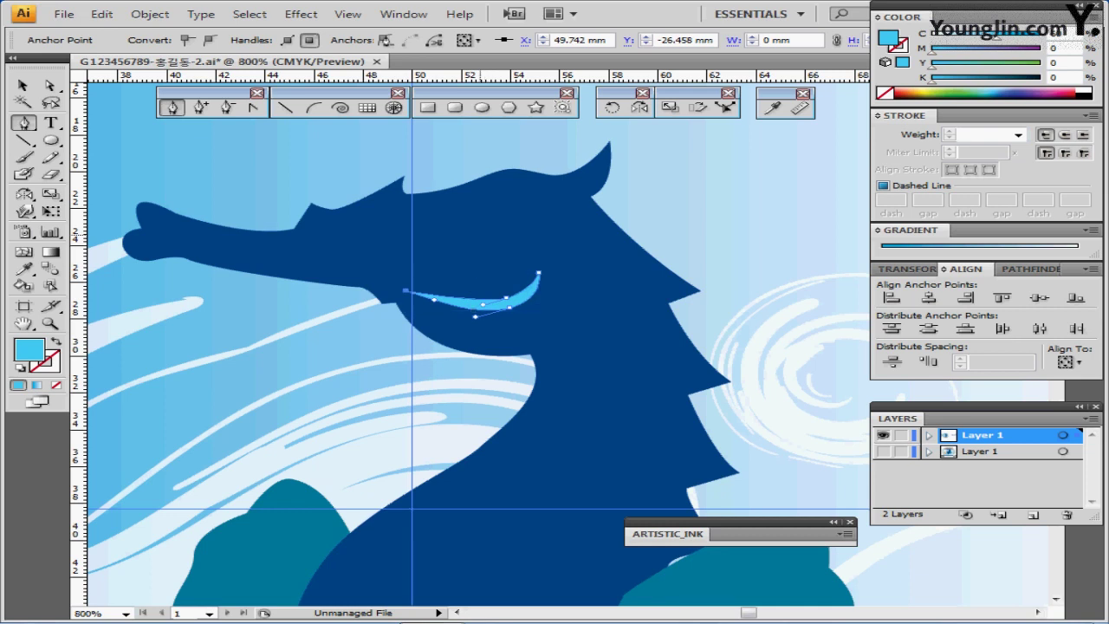
Lock the gradient circle behind the seahorse so it cannot be selected while drawing the face.
click(482, 108)
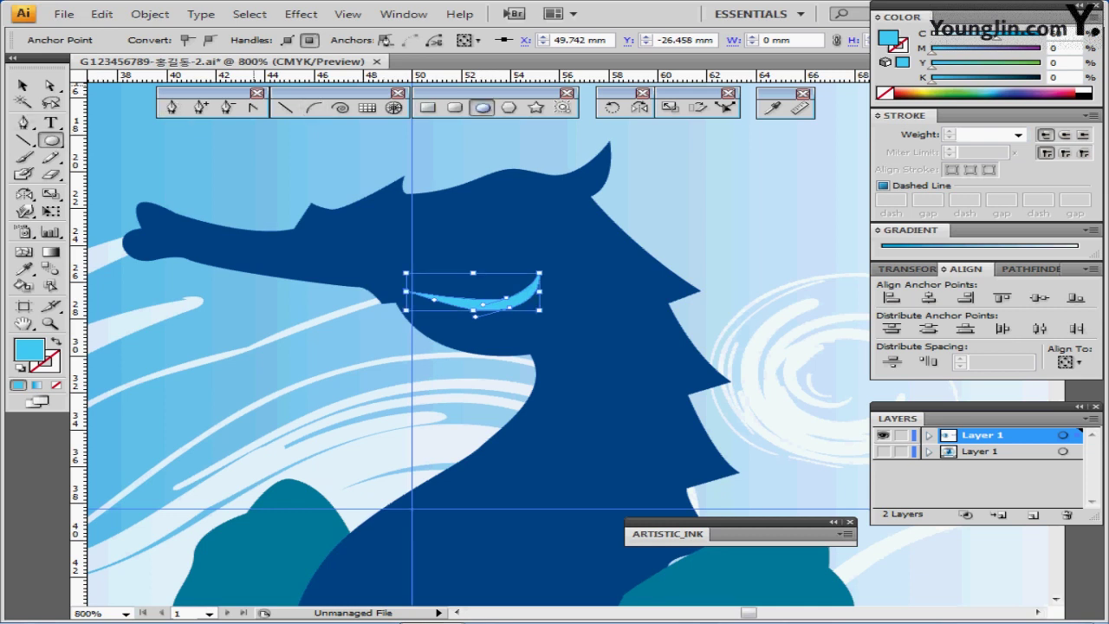
ctrl+click(113, 307)
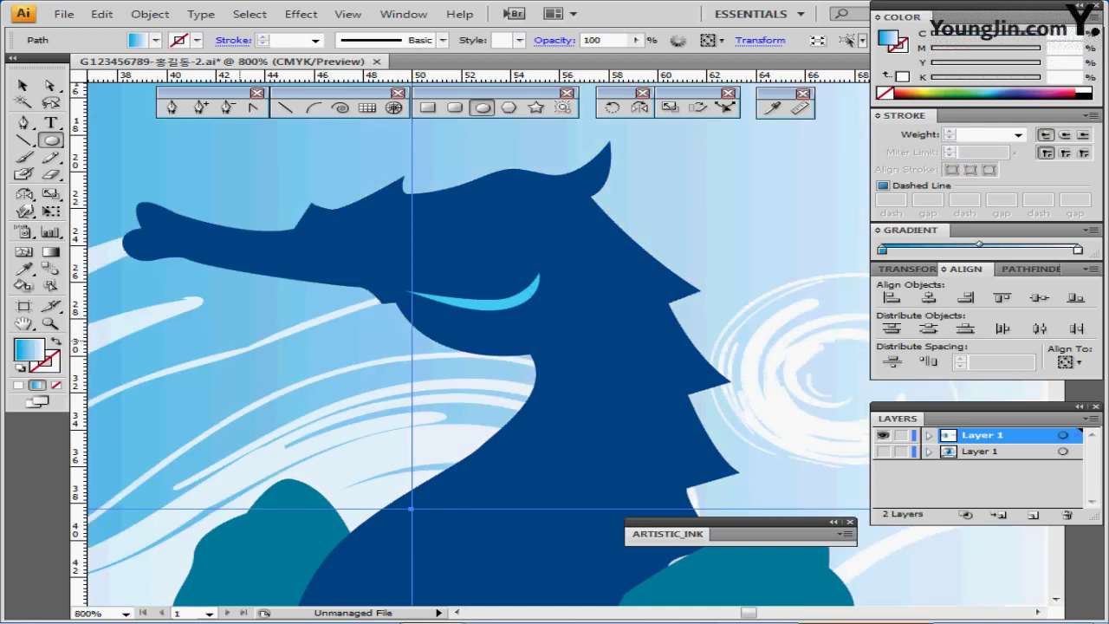
key(ctrl+2)
ctrl+click(240, 341)
key(d)
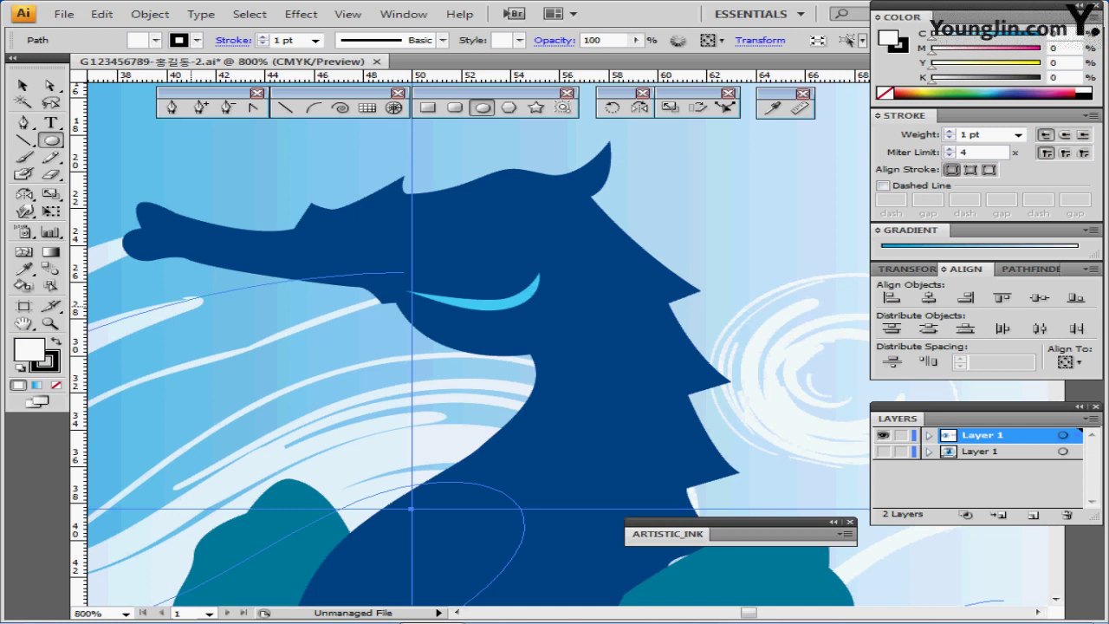
key(ctrl+z)
ctrl+click(275, 327)
ctrl+click(275, 328)
key(ctrl+minus)
key(ctrl+minus)
key(ctrl+minus)
key(ctrl+minus)
key(ctrl+minus)
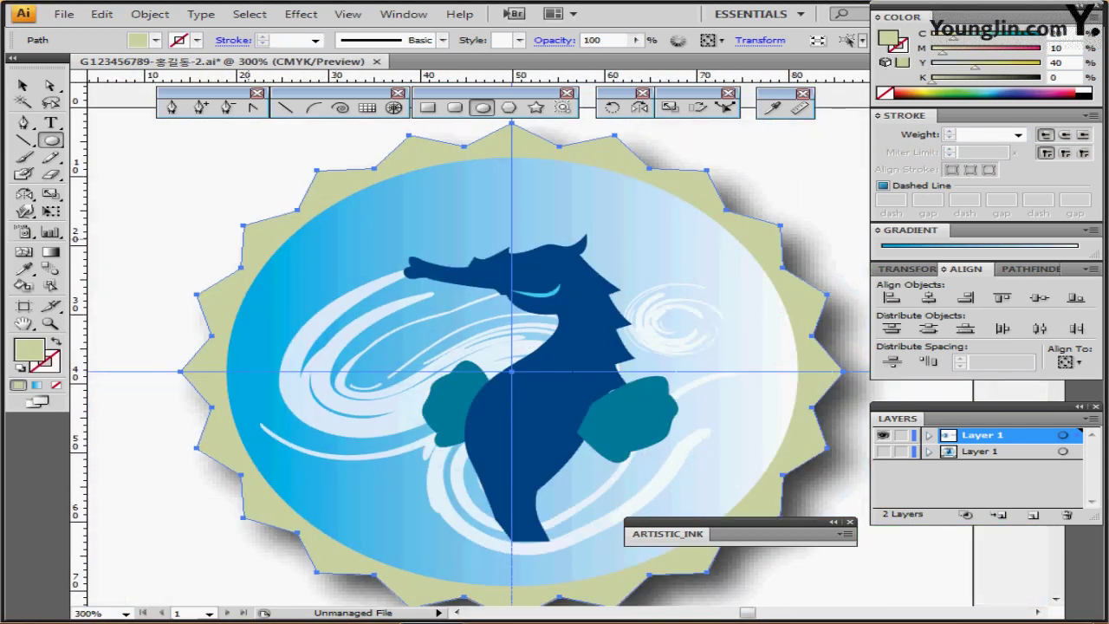
key(ctrl+shift+a)
Draw a small ellipse about 2 mm wide for the eye above the seahorse's mouth and fill it white.
key(ctrl+plus)
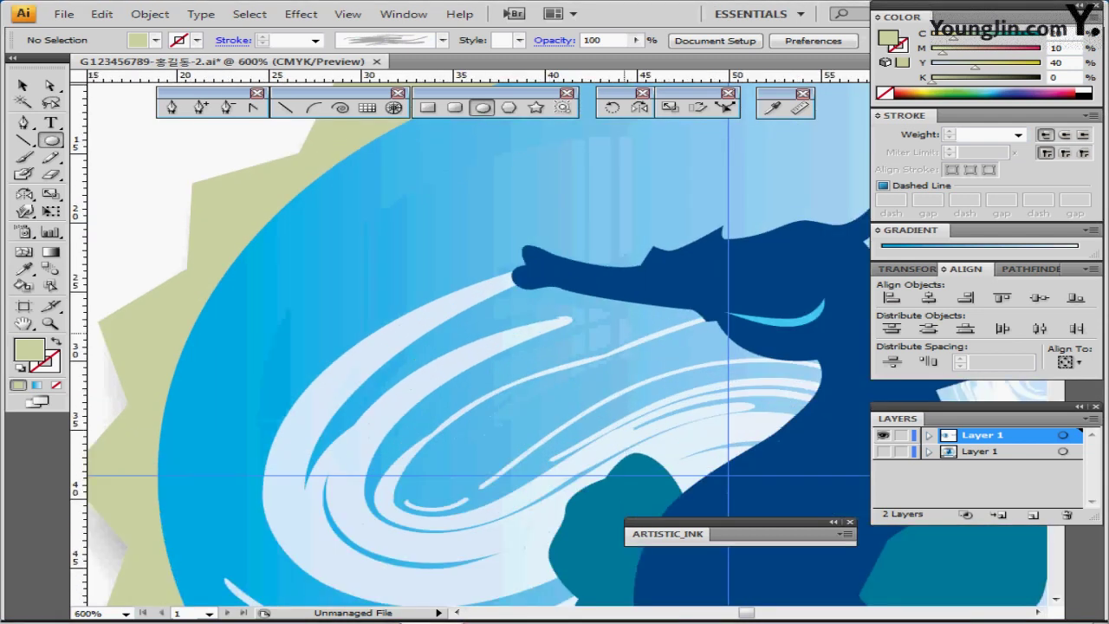
drag(779, 325, 459, 318)
scroll(477, 346, up, 1)
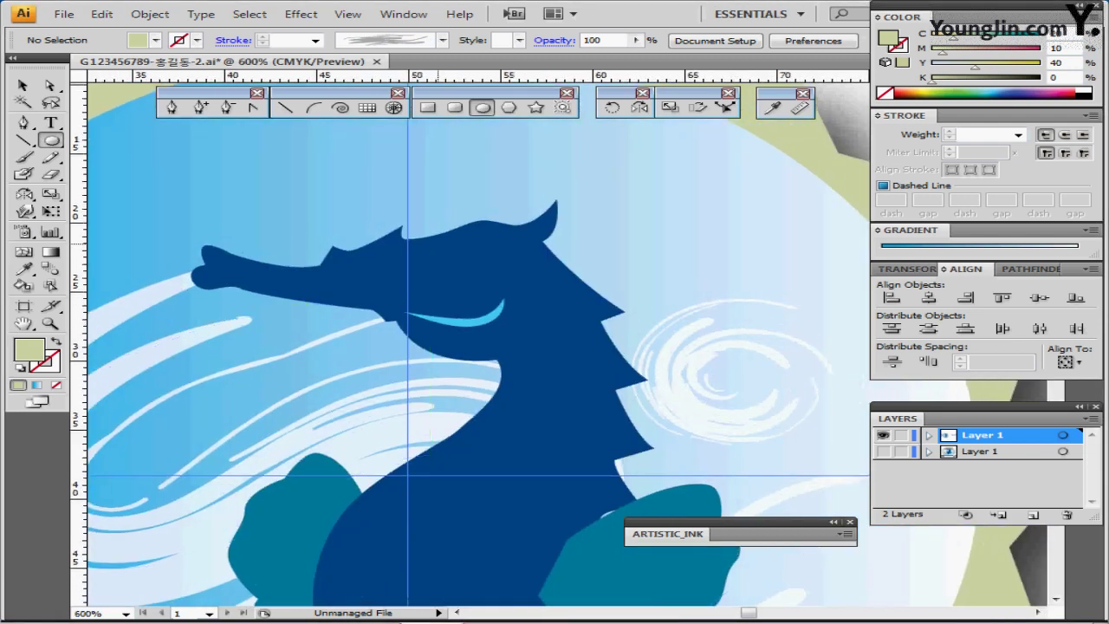
drag(440, 246, 452, 259)
key(ctrl+z)
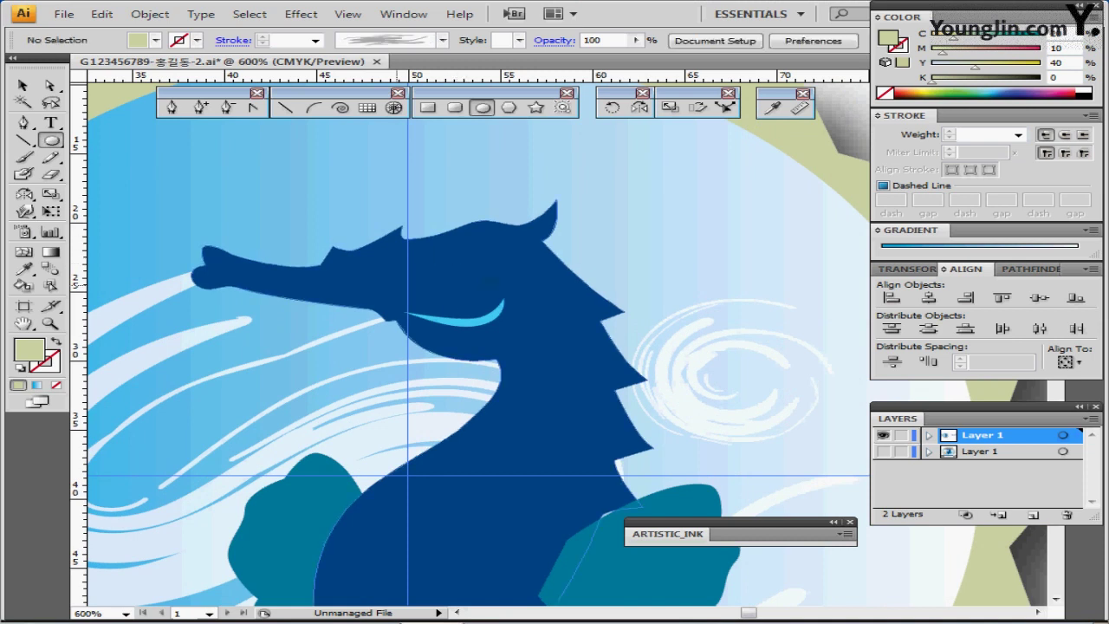
mouse_move(379, 264)
mouse_down()
mouse_move(420, 285)
mouse_move(400, 267)
mouse_up()
click(1084, 95)
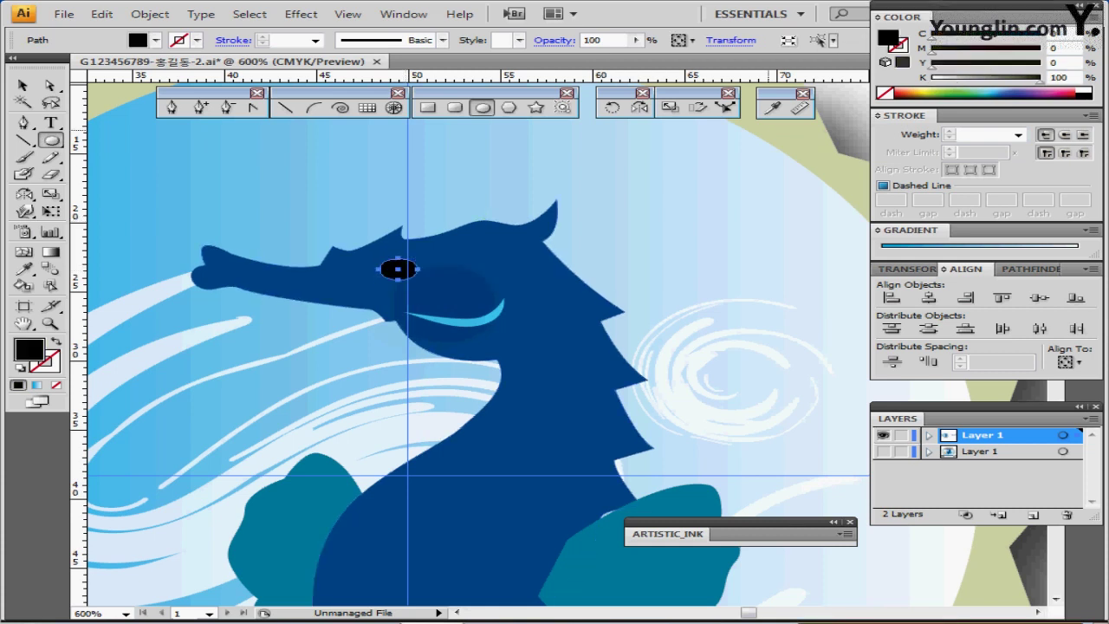
click(1083, 89)
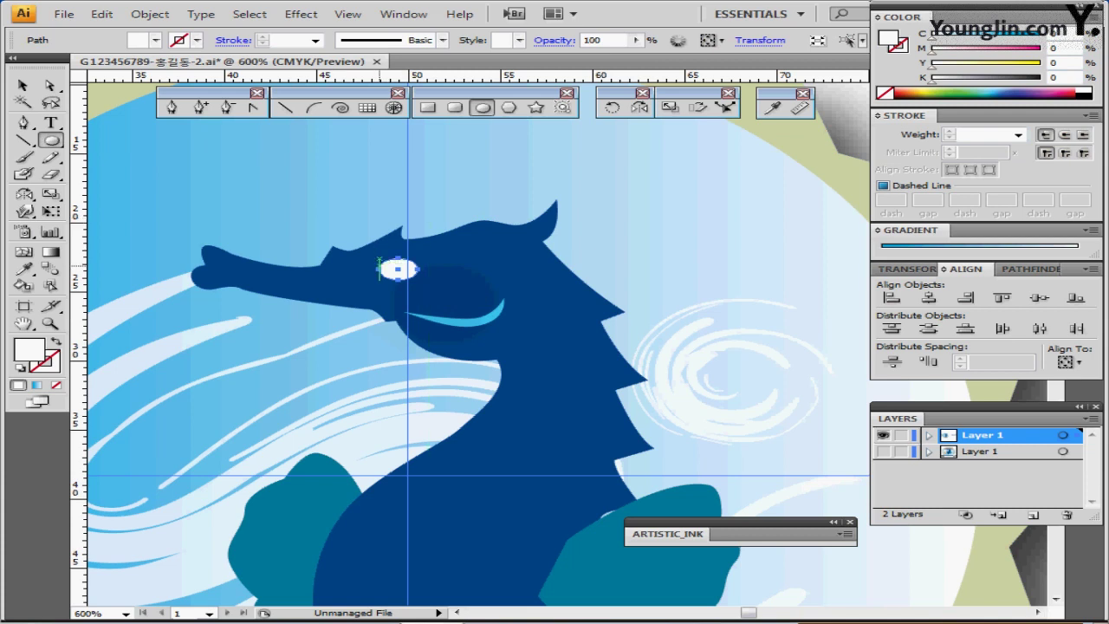
Draw a smaller ellipse inside the front of the white eye as the pupil, fill it black and clear the selection.
drag(380, 262, 399, 278)
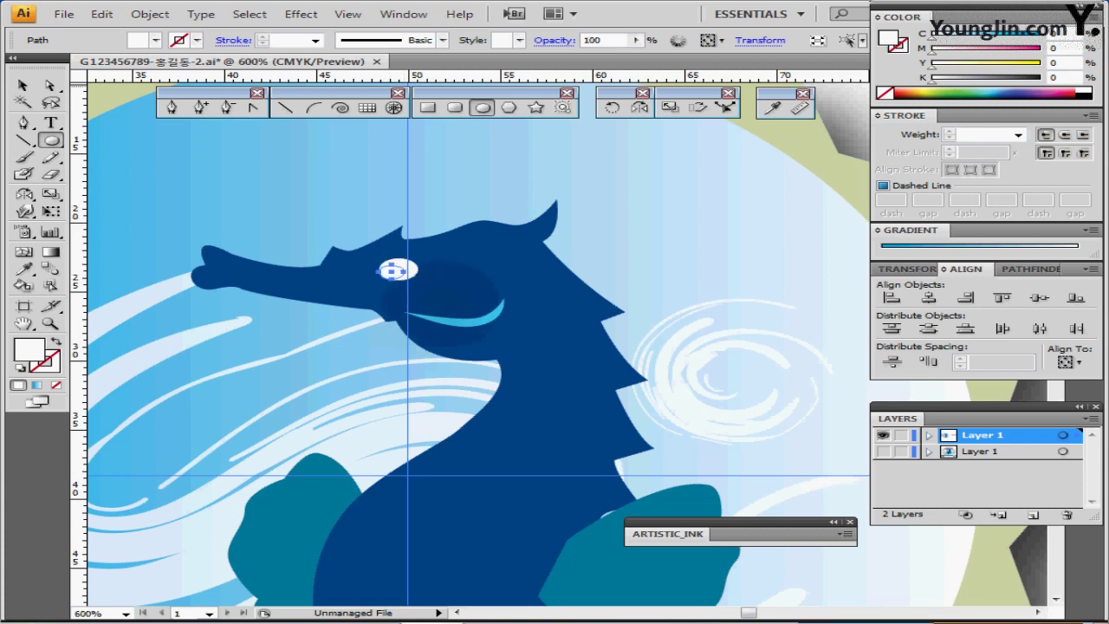
click(1084, 96)
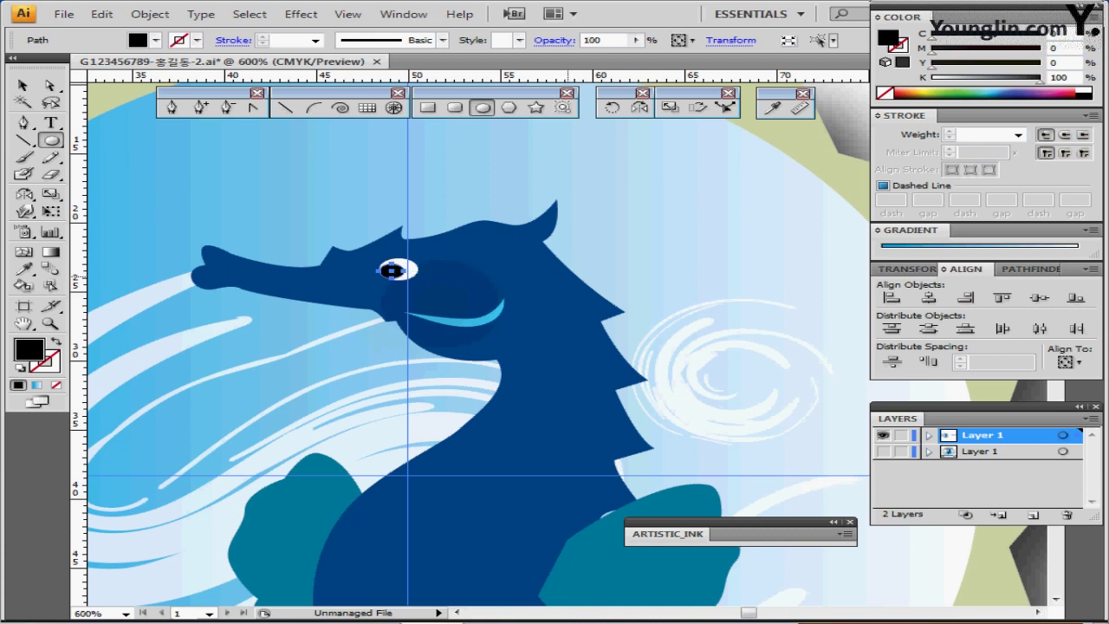
drag(635, 348, 631, 225)
key(ctrl+minus)
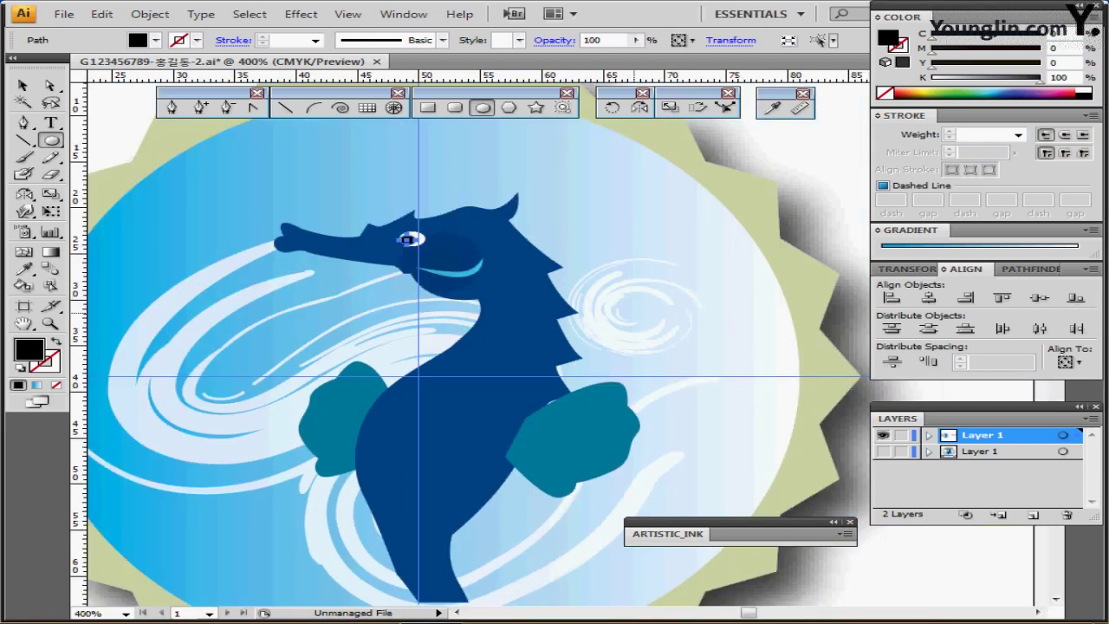
drag(628, 311, 582, 302)
key(ctrl+shift+a)
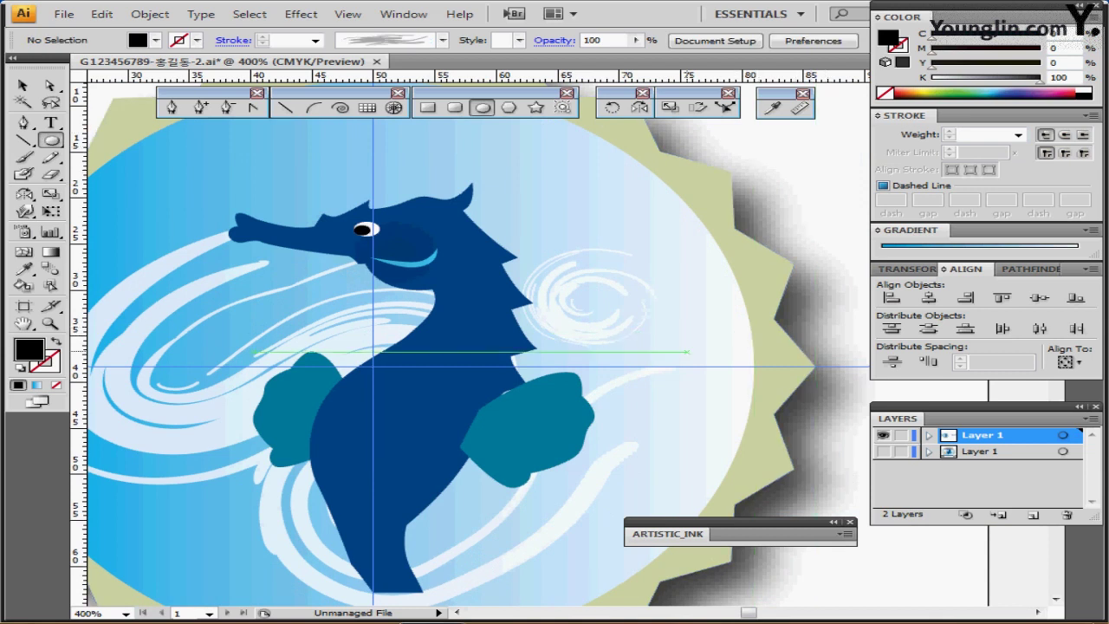
Copy the curved spine path from the hidden reference layer and paste it in place in front of the seahorse on the drawing layer.
click(23, 123)
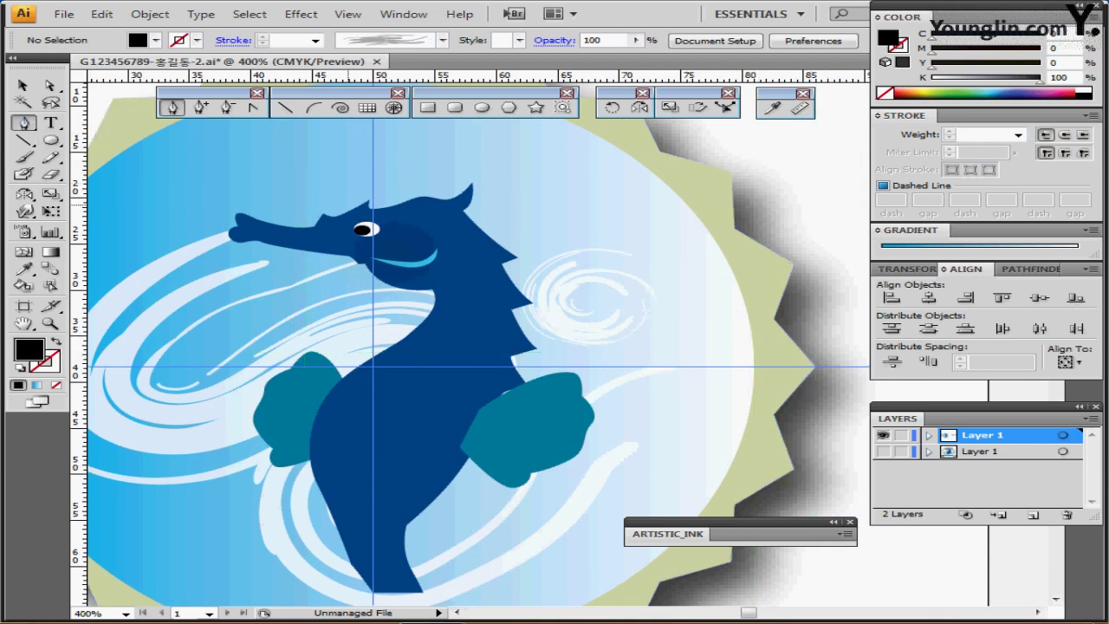
click(883, 435)
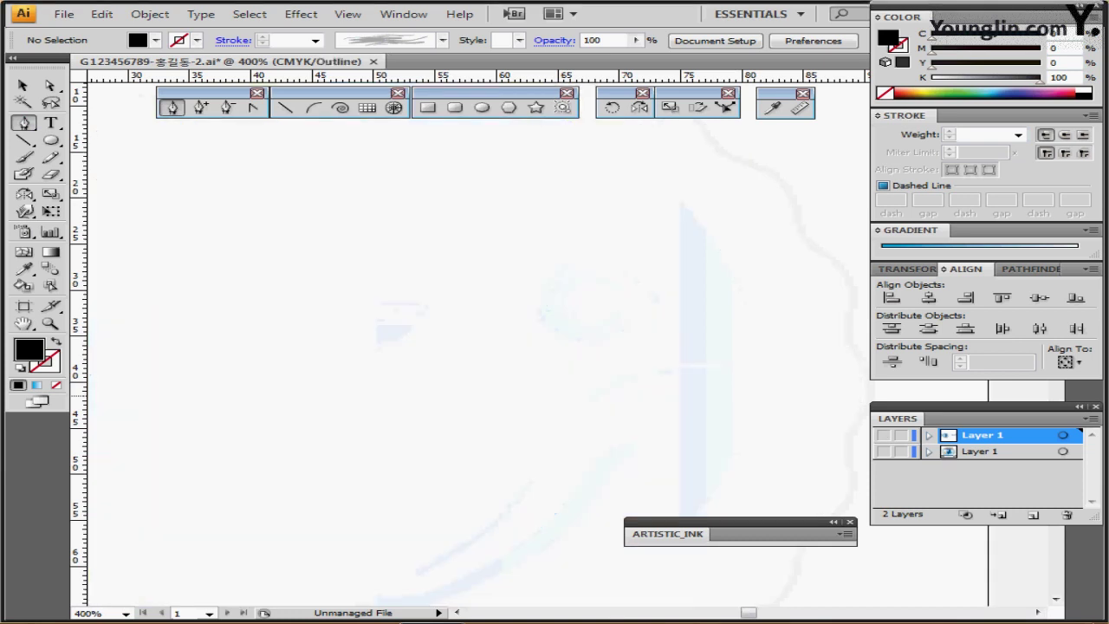
click(883, 452)
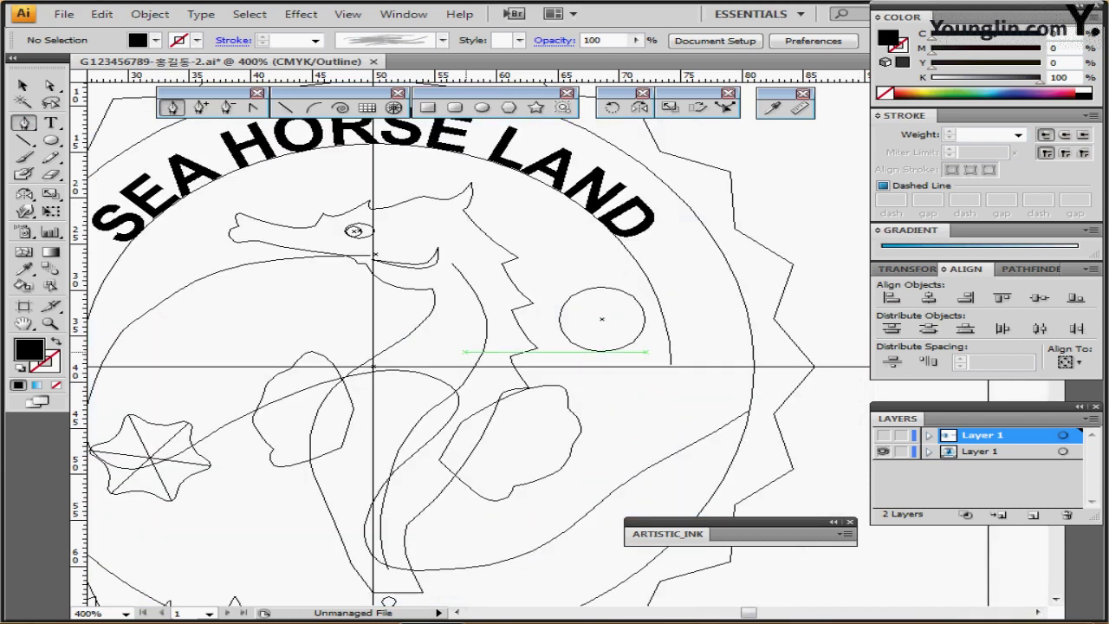
ctrl+click(482, 350)
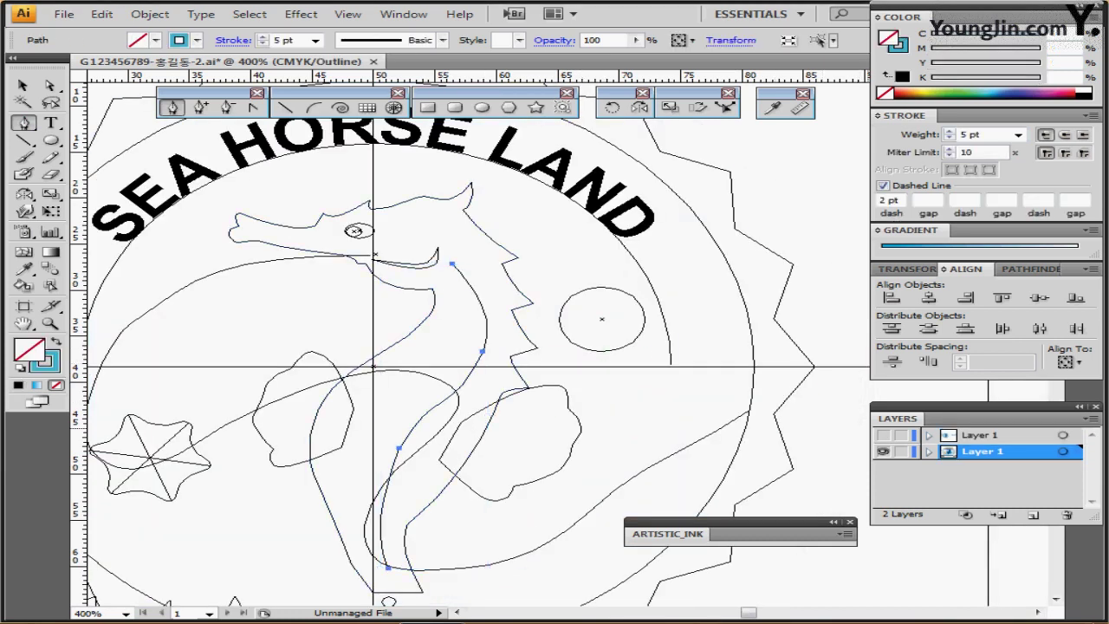
click(883, 452)
click(980, 435)
key(ctrl+y)
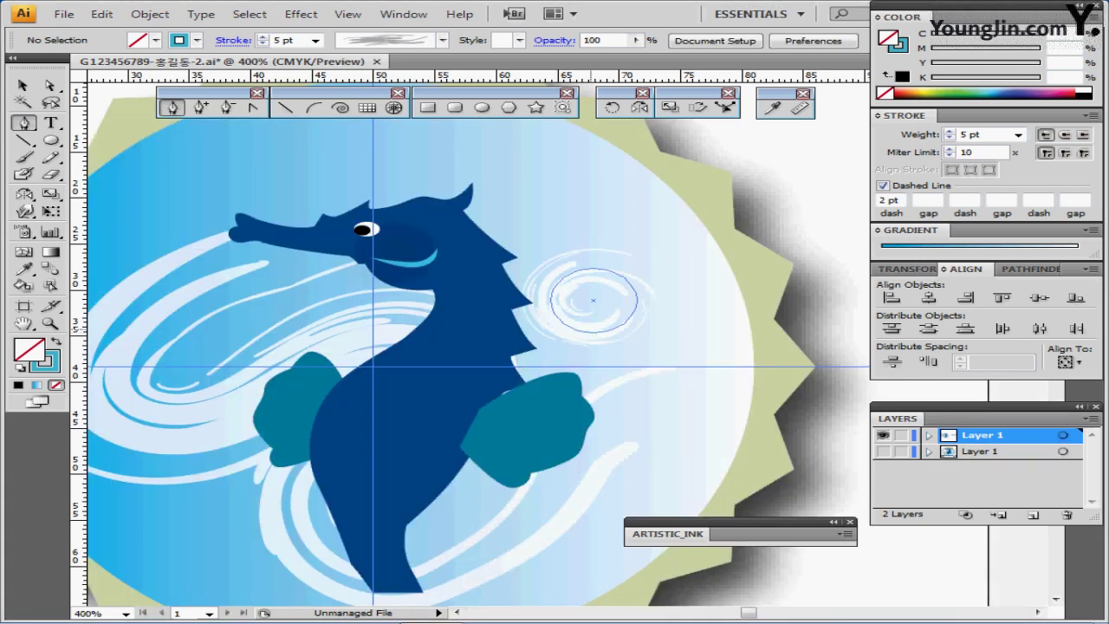
key(ctrl+f)
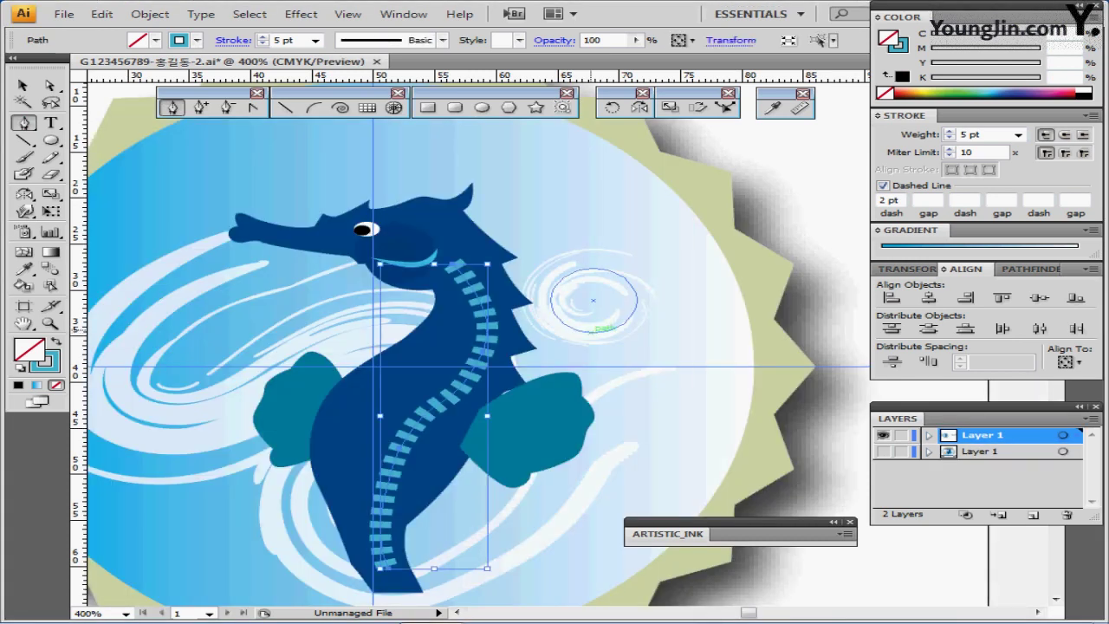
Remove the dashed stroke from the spine path so it has neither fill nor stroke, and clear the selection.
key(ctrl+shift+a)
click(50, 84)
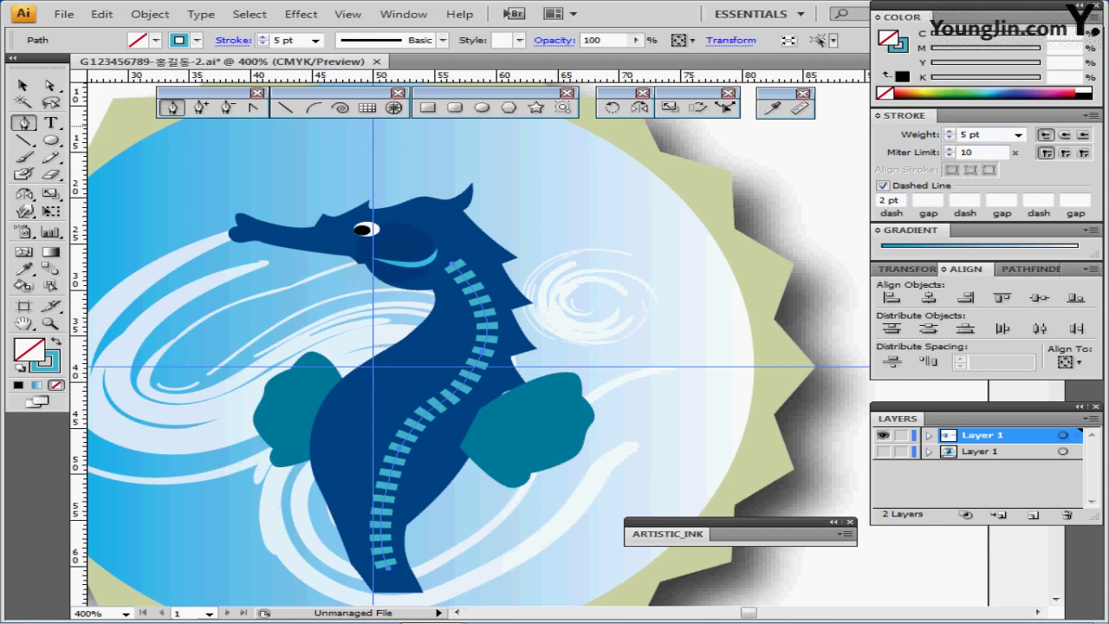
click(970, 134)
key(ctrl+z)
key(ctrl+z)
key(ctrl+z)
mouse_move(701, 266)
mouse_down()
mouse_move(797, 238)
mouse_move(817, 216)
mouse_move(876, 214)
mouse_up()
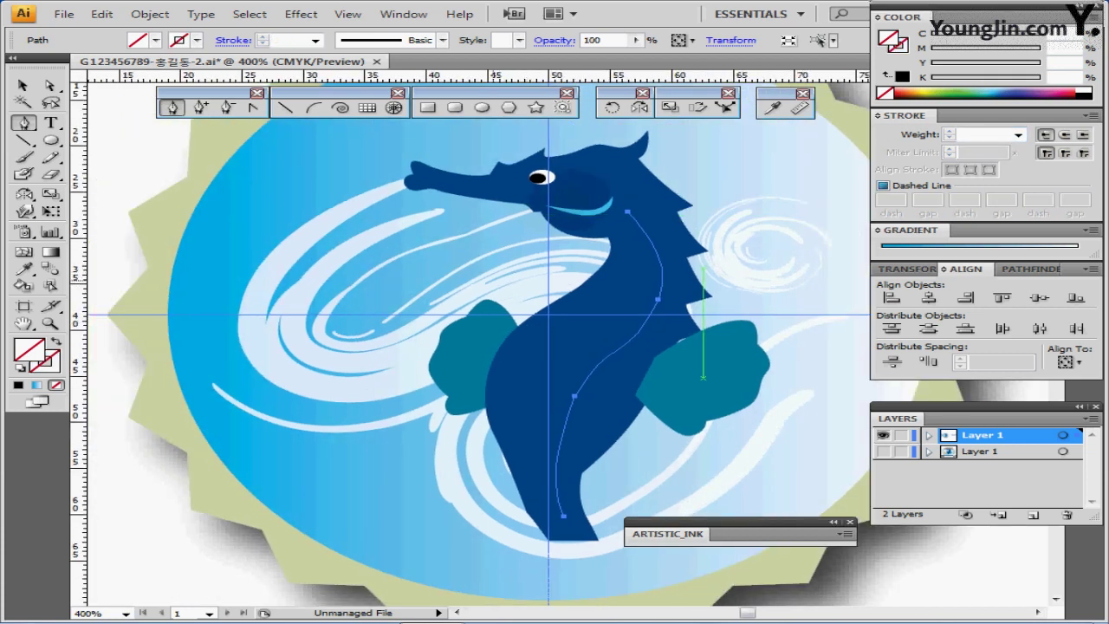
drag(479, 274, 607, 297)
key(ctrl+shift+a)
Pick up the orange fill from the swatch beside the artboard and clear the selection.
drag(278, 380, 333, 367)
ctrl+click(92, 355)
key(ctrl+shift+a)
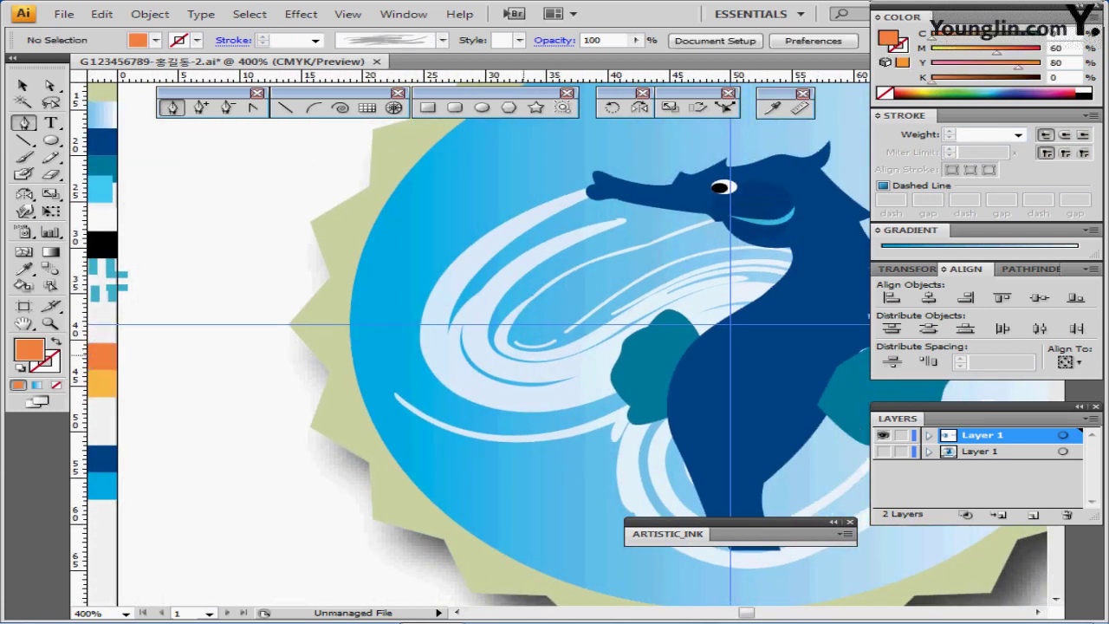
ctrl+click(553, 373)
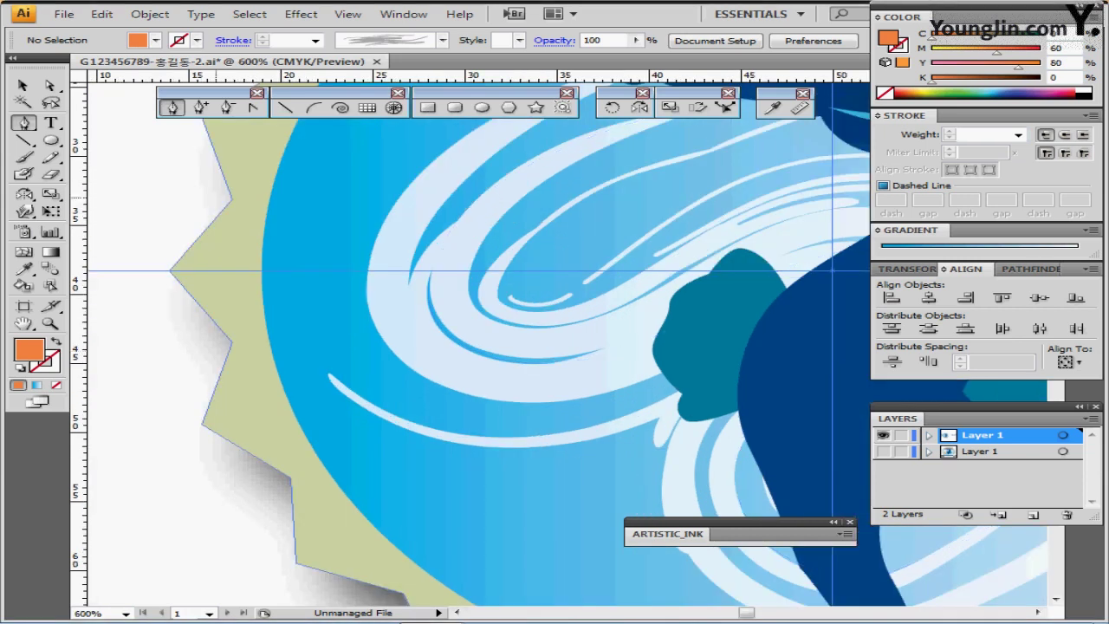
drag(158, 171, 806, 424)
key(ctrl+shift+a)
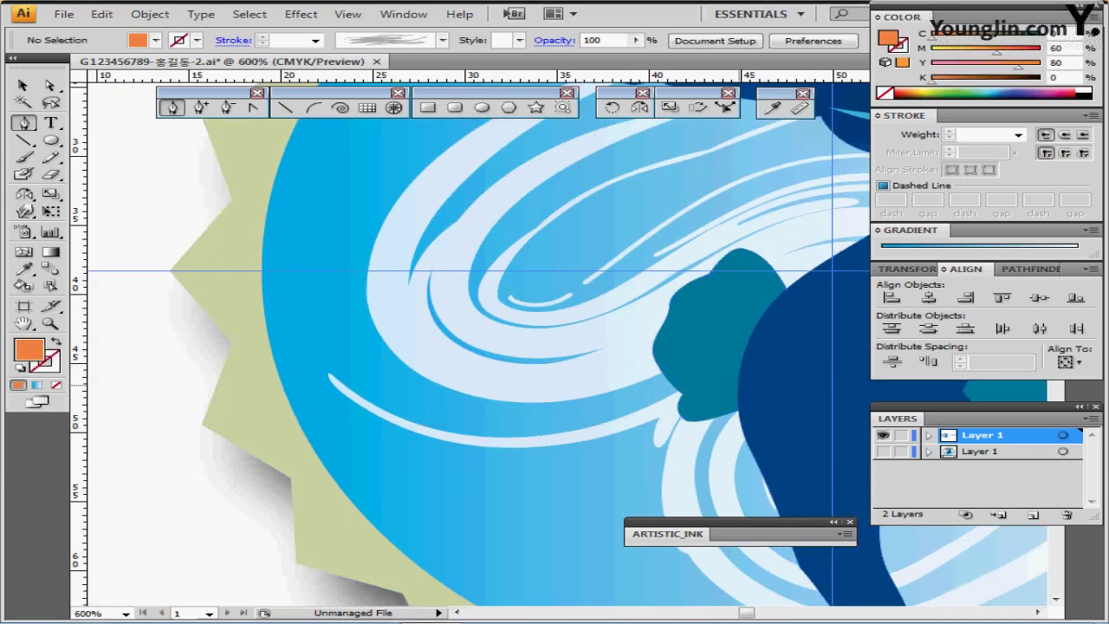
ctrl+alt+click(689, 364)
drag(316, 343, 544, 347)
ctrl+click(249, 320)
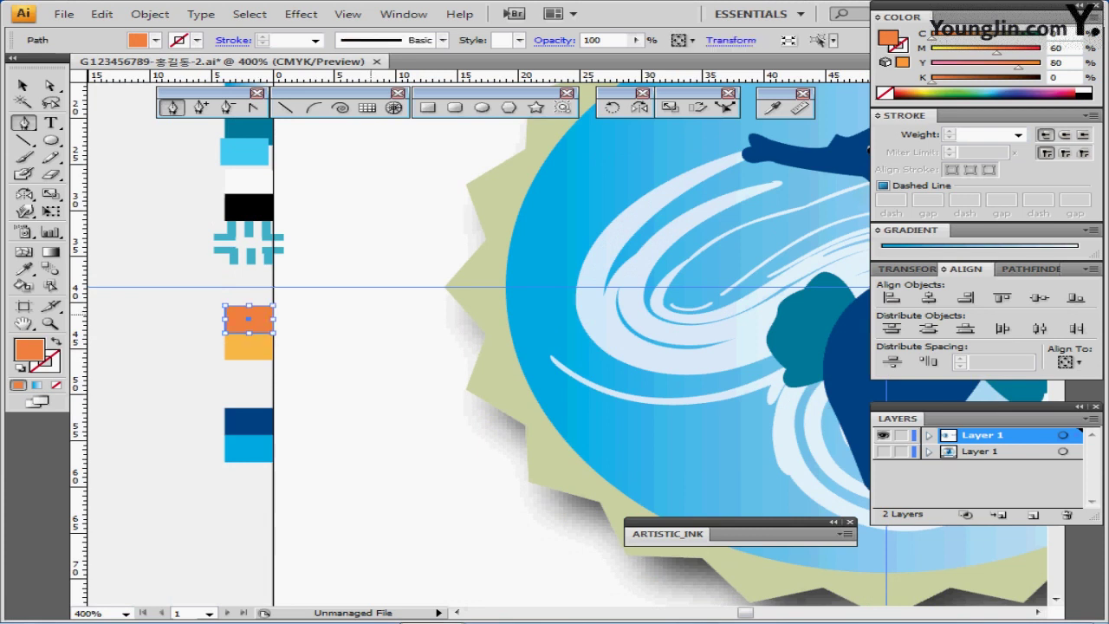
key(ctrl+shift+a)
Create an orange six-pointed star with radii of 6 mm and 3 mm over the blue circle, in front of the seahorse.
drag(598, 275, 208, 286)
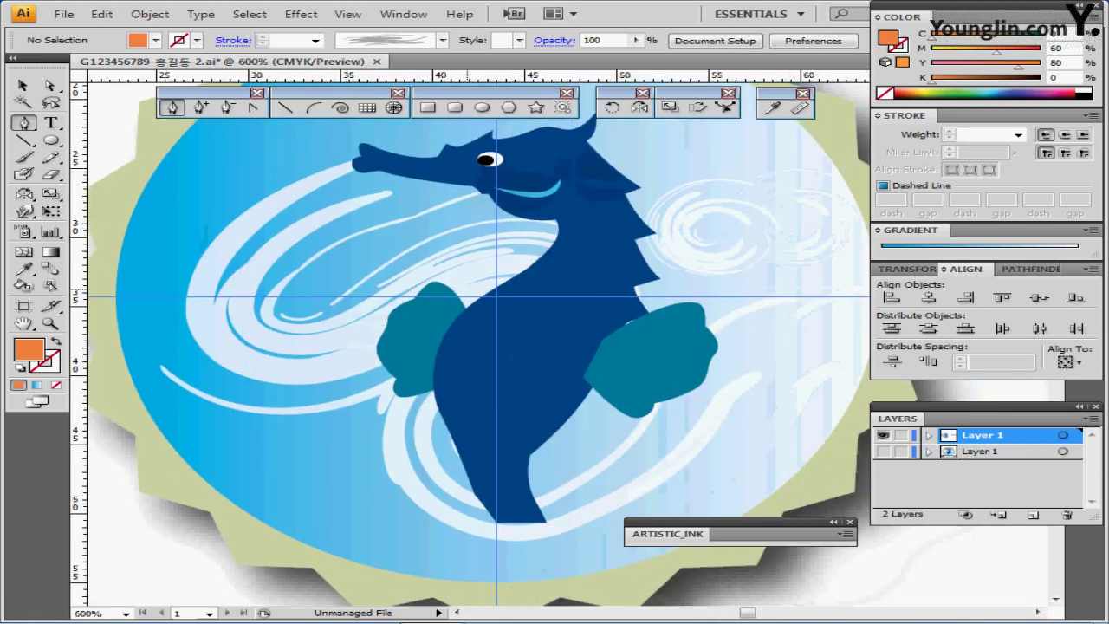
key(ctrl+plus)
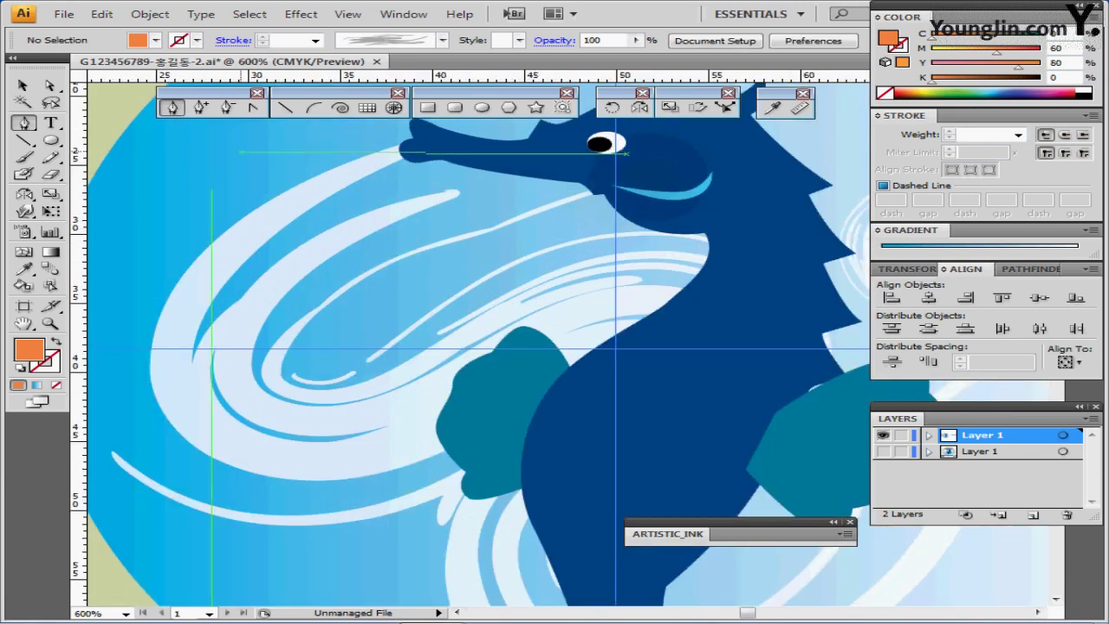
click(536, 108)
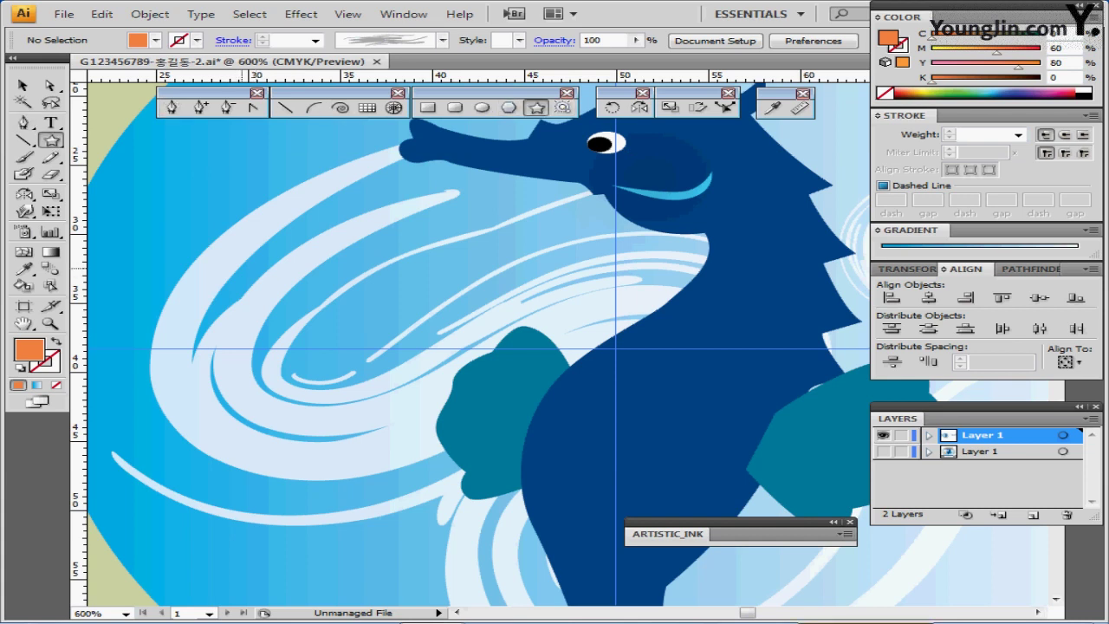
click(243, 269)
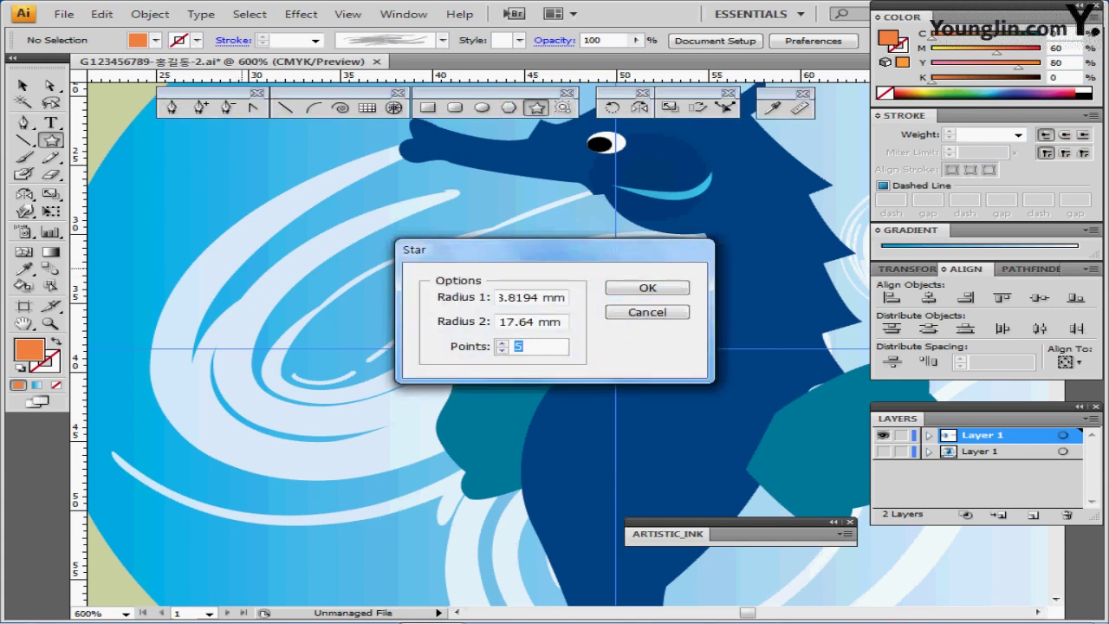
key(shift+Tab)
key(shift+Tab)
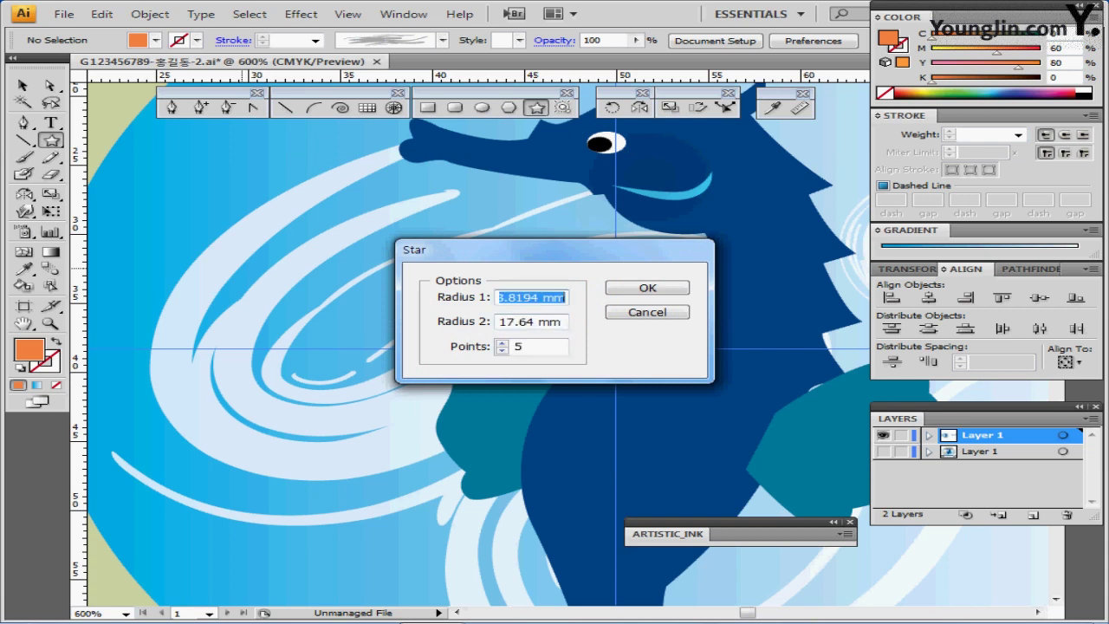
text(6)
key(Tab)
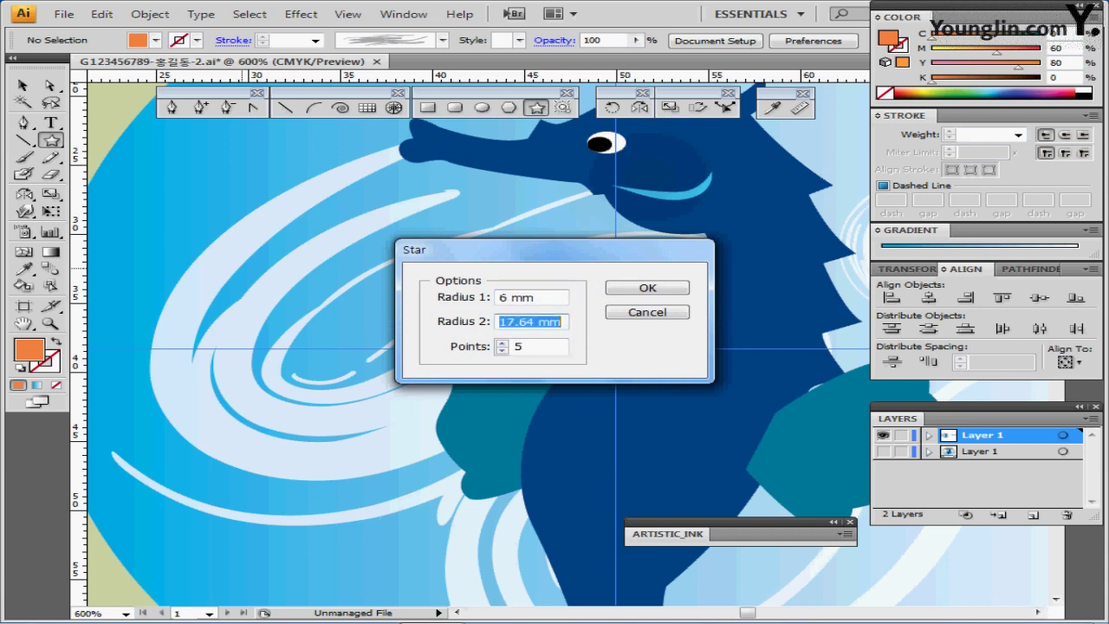
text(3)
key(Tab)
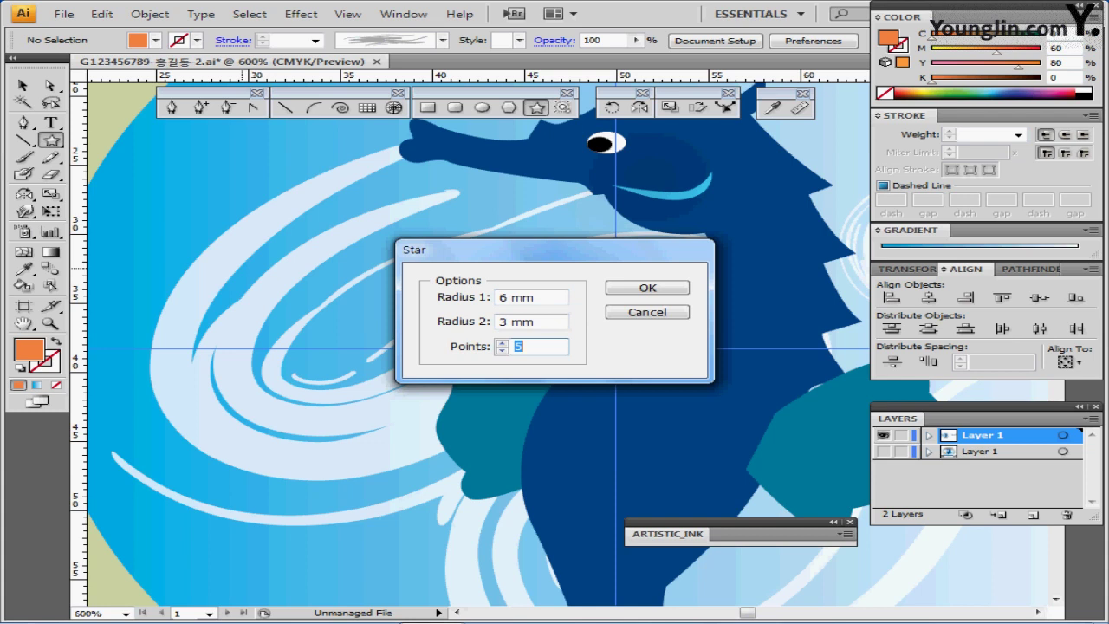
key(shift+Tab)
key(Tab)
text(6)
click(611, 287)
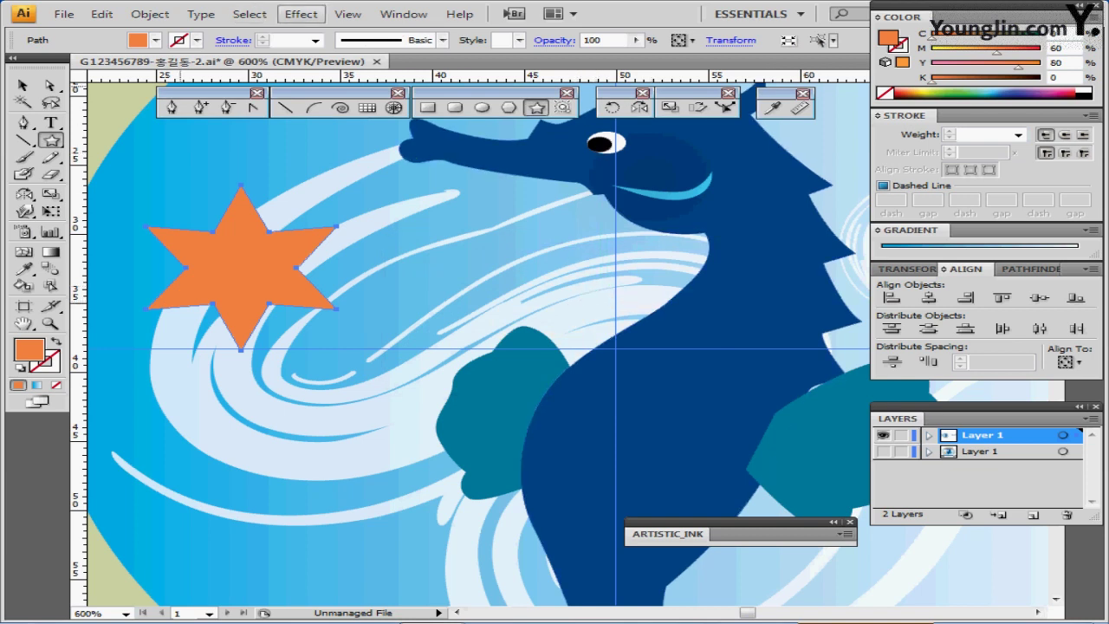
Apply a Round Corners effect with a radius of 2 mm to the orange star.
click(301, 14)
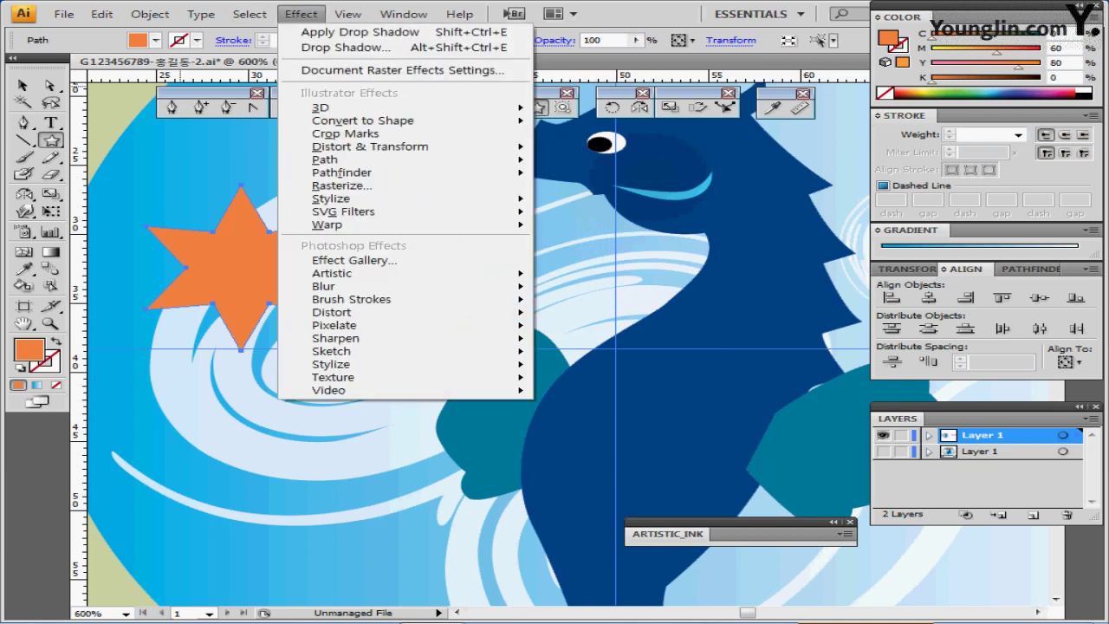
mouse_move(331, 198)
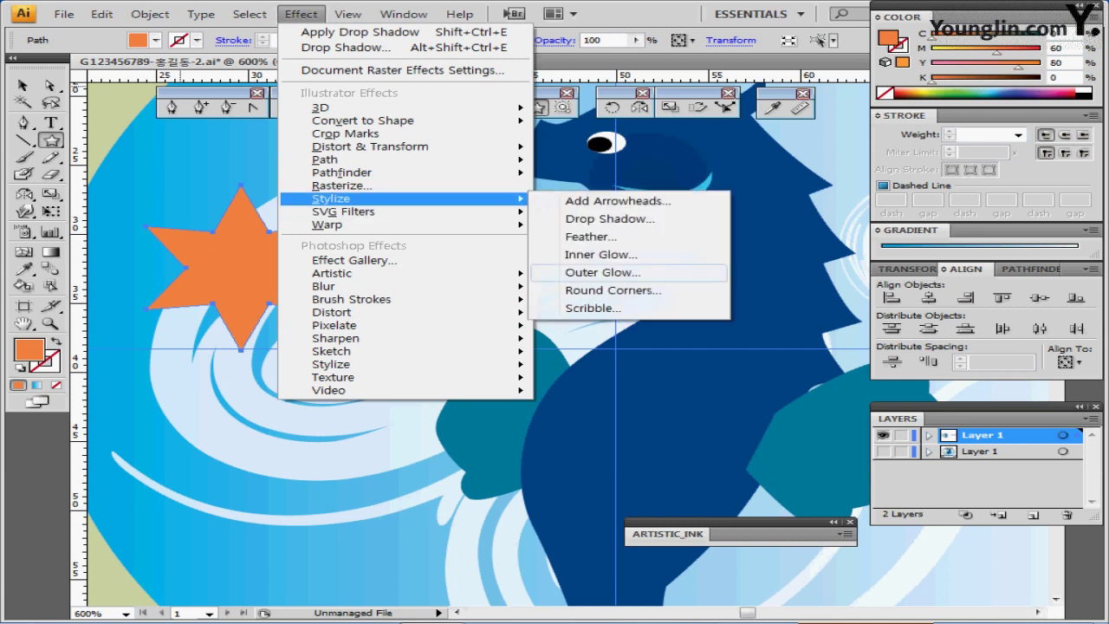
click(612, 290)
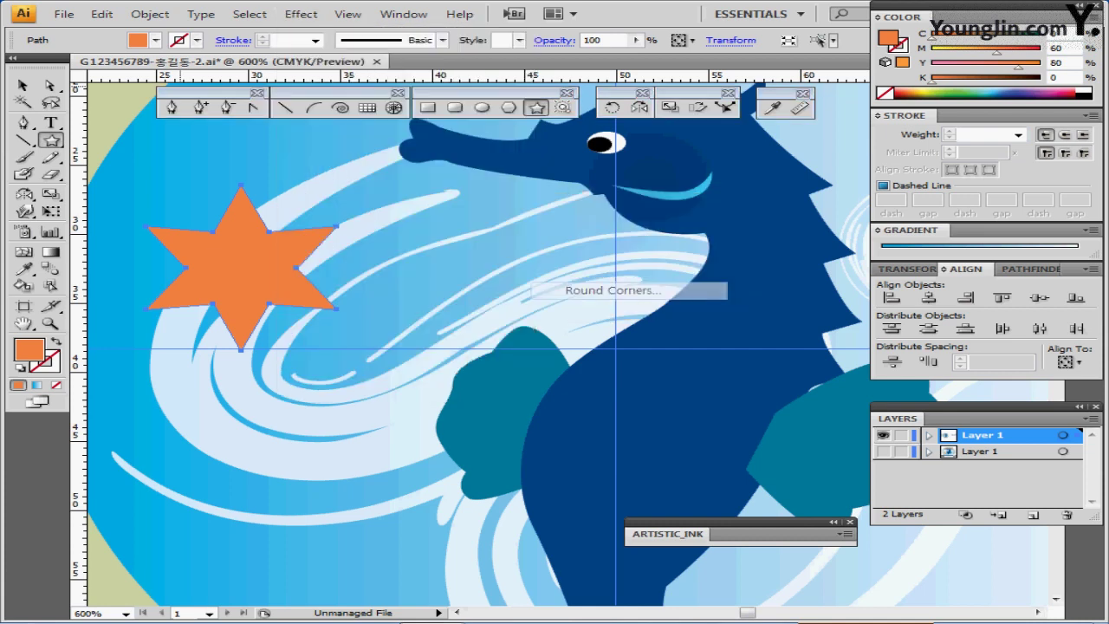
text(2)
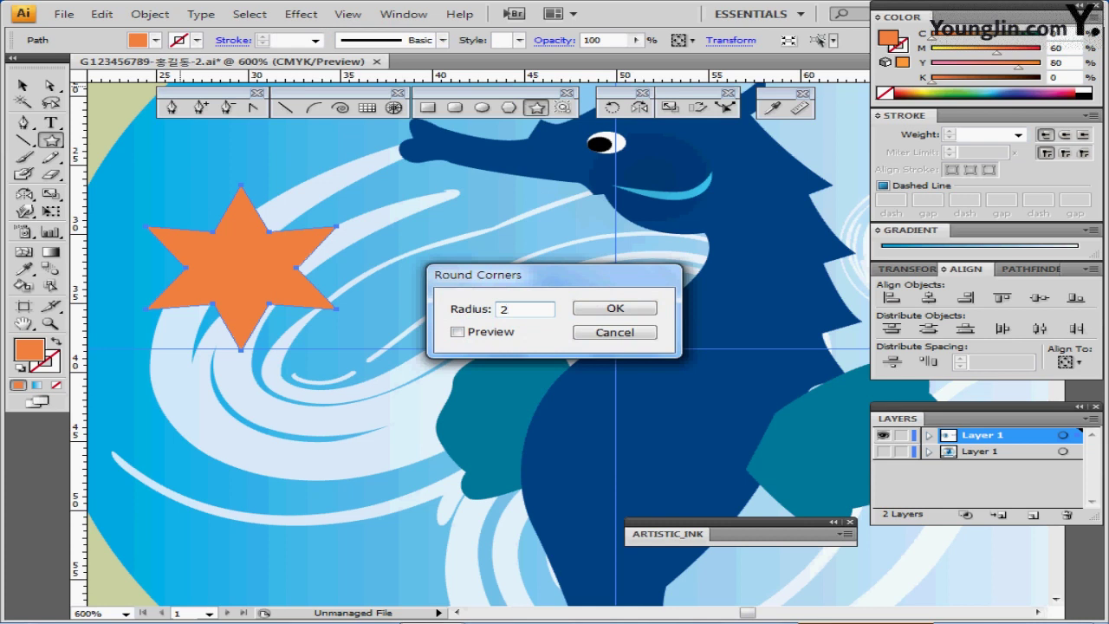
key(Return)
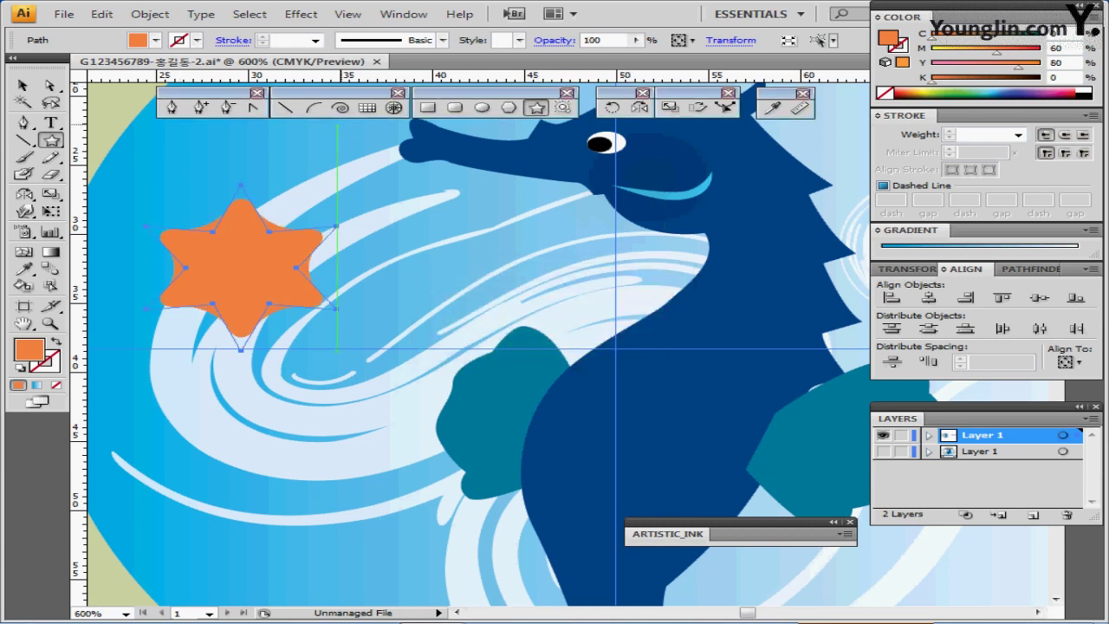
Expand the appearance of the rounded orange star and clear the selection.
click(150, 14)
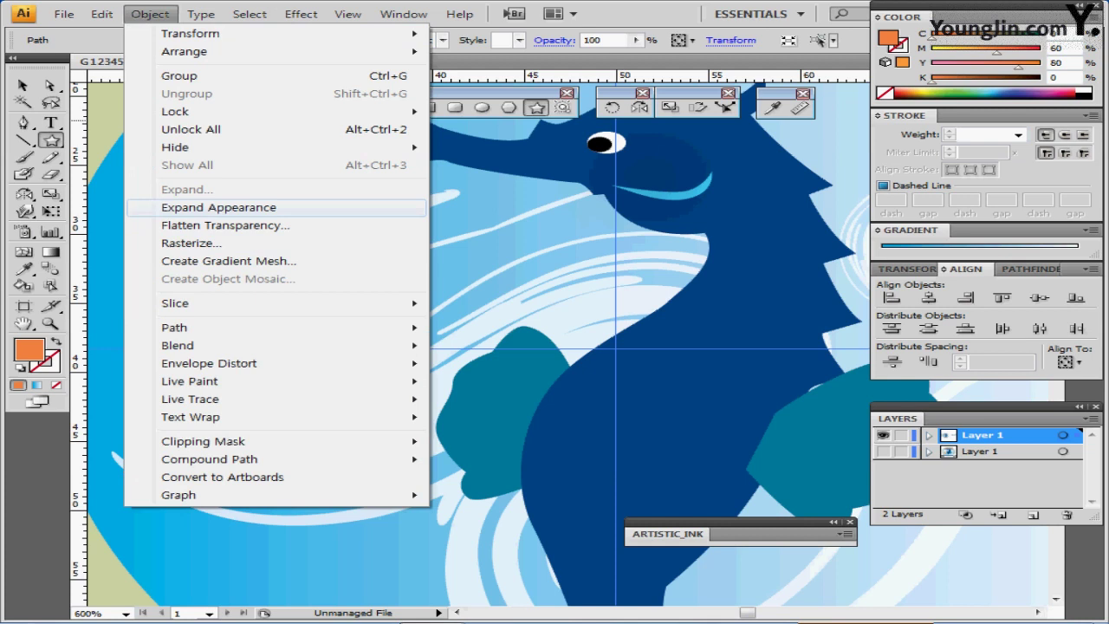
click(243, 207)
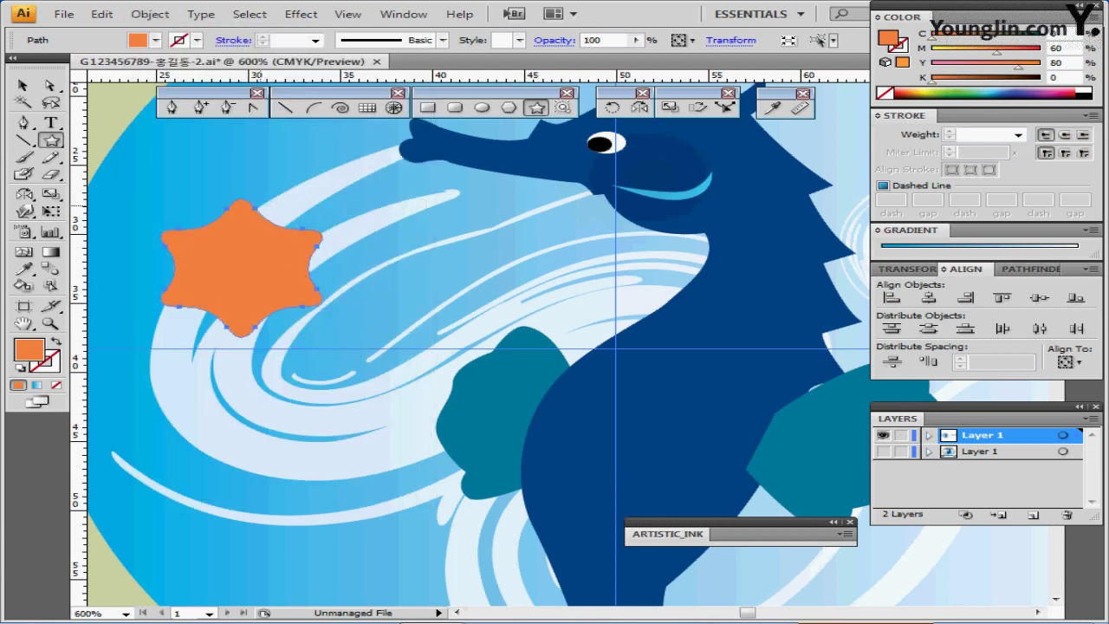
key(ctrl)
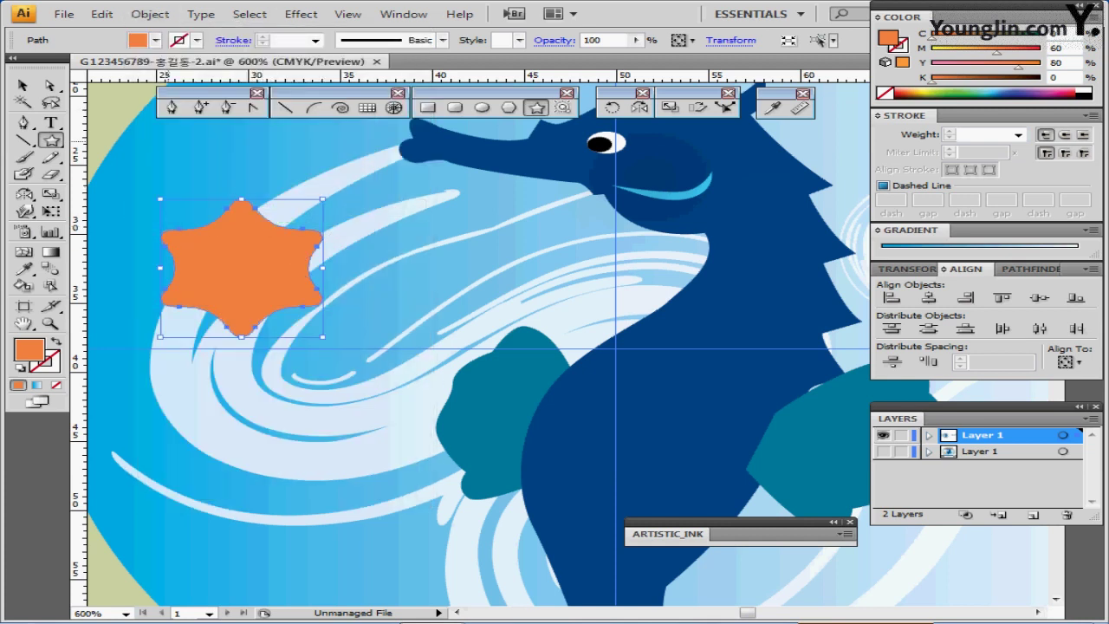
ctrl+click(116, 110)
Draw a vertical line through the starfish's center, extending past both tips, and give it a near-black stroke.
click(23, 140)
mouse_move(242, 269)
mouse_down()
mouse_move(242, 159)
mouse_move(240, 370)
mouse_up()
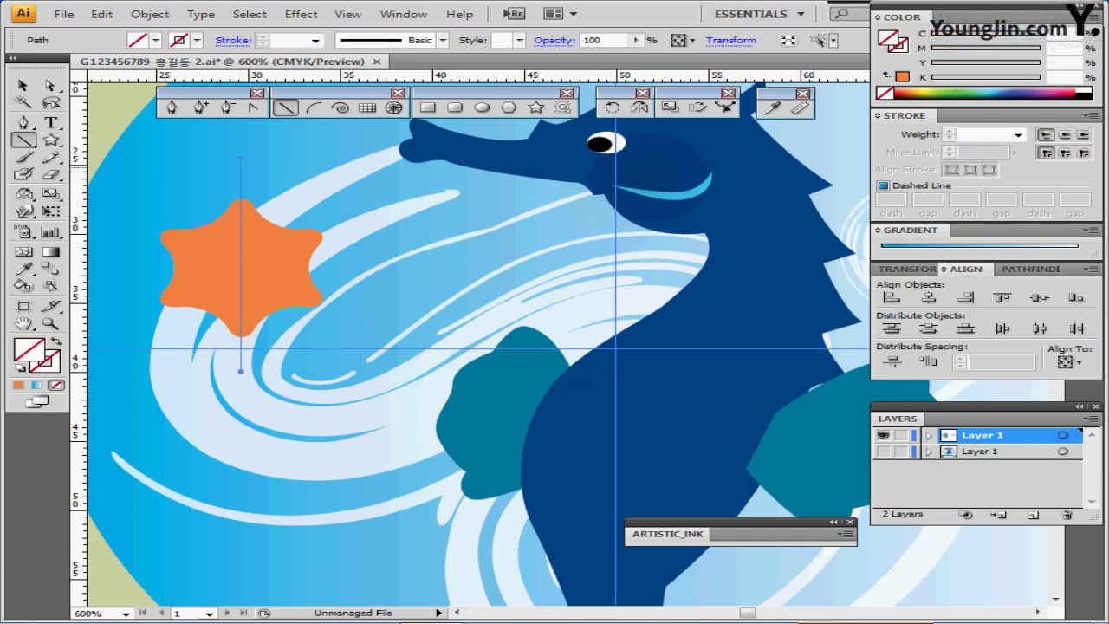
click(1005, 95)
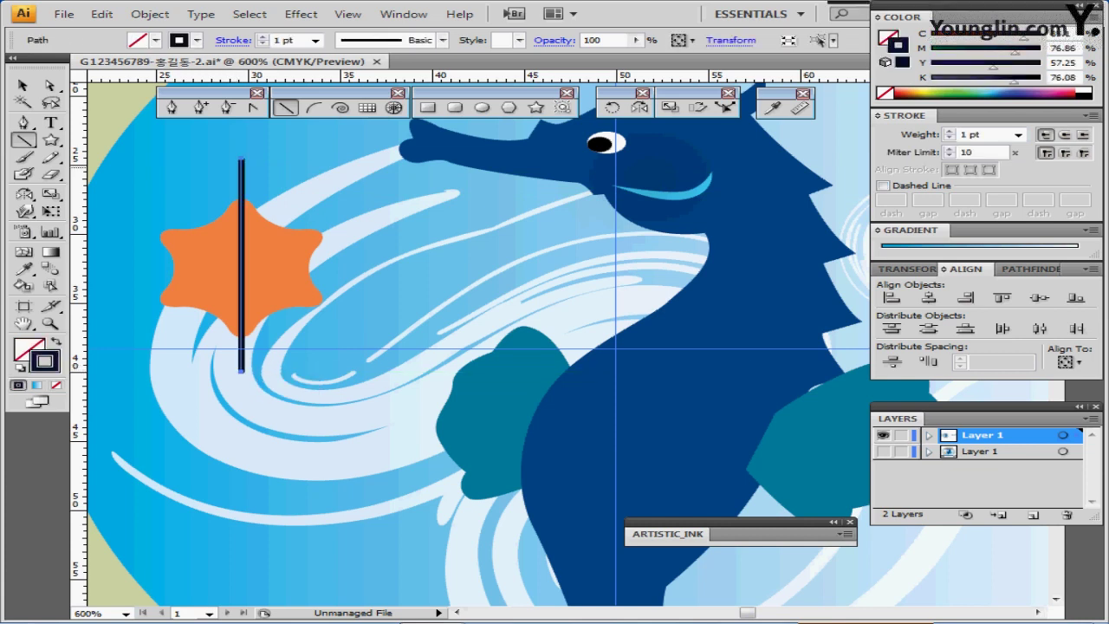
Select the starfish together with the vertical line and align their centers vertically.
key(ctrl)
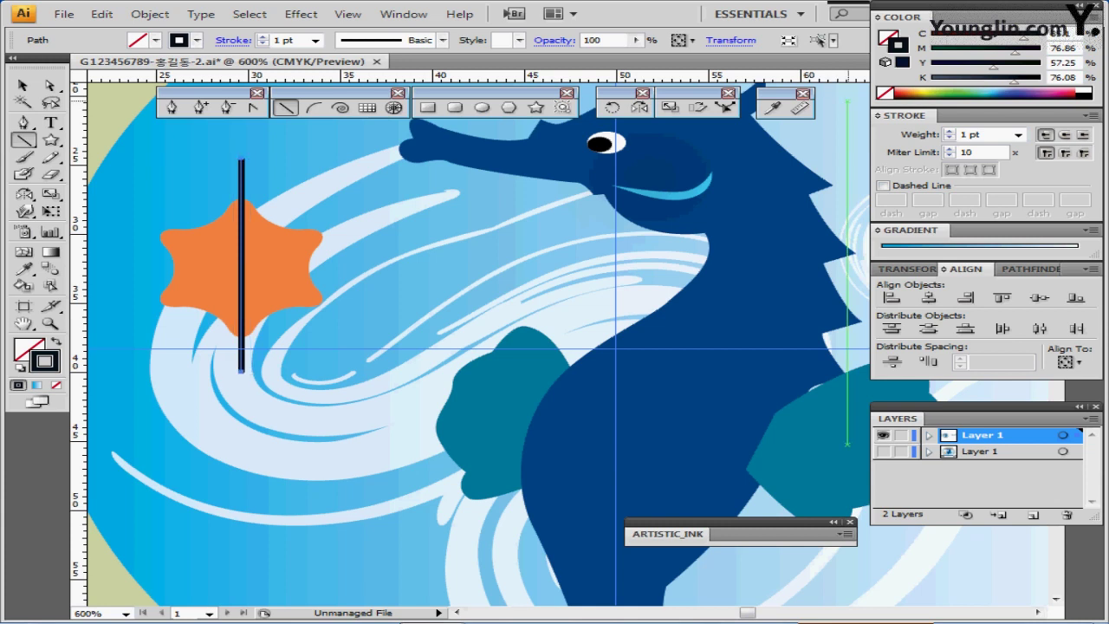
key(ctrl)
key(ctrl+a)
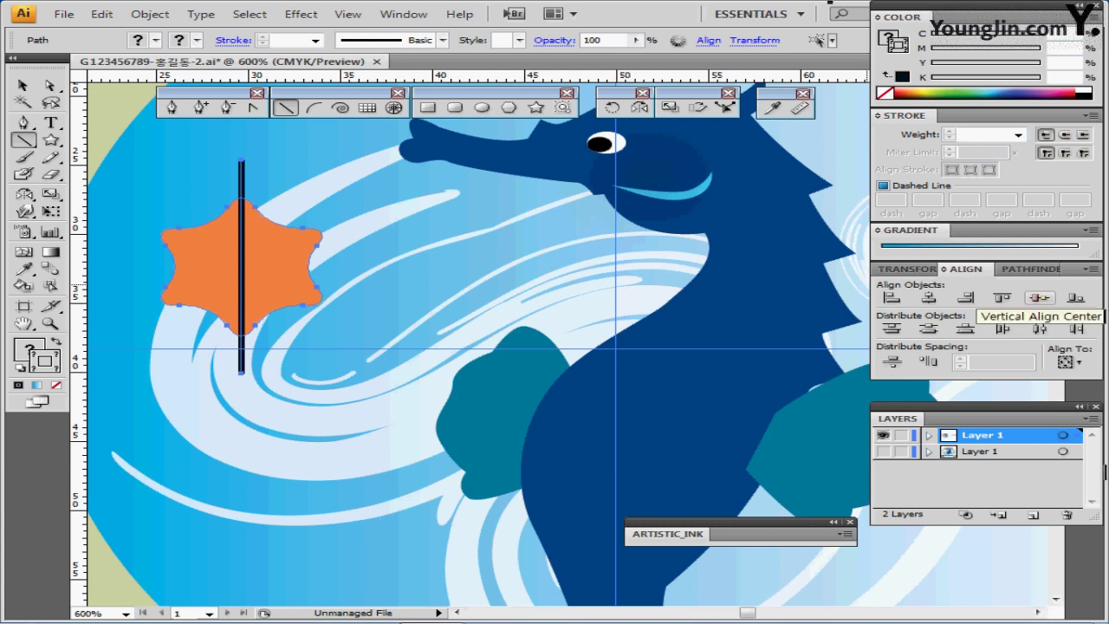
key(ctrl)
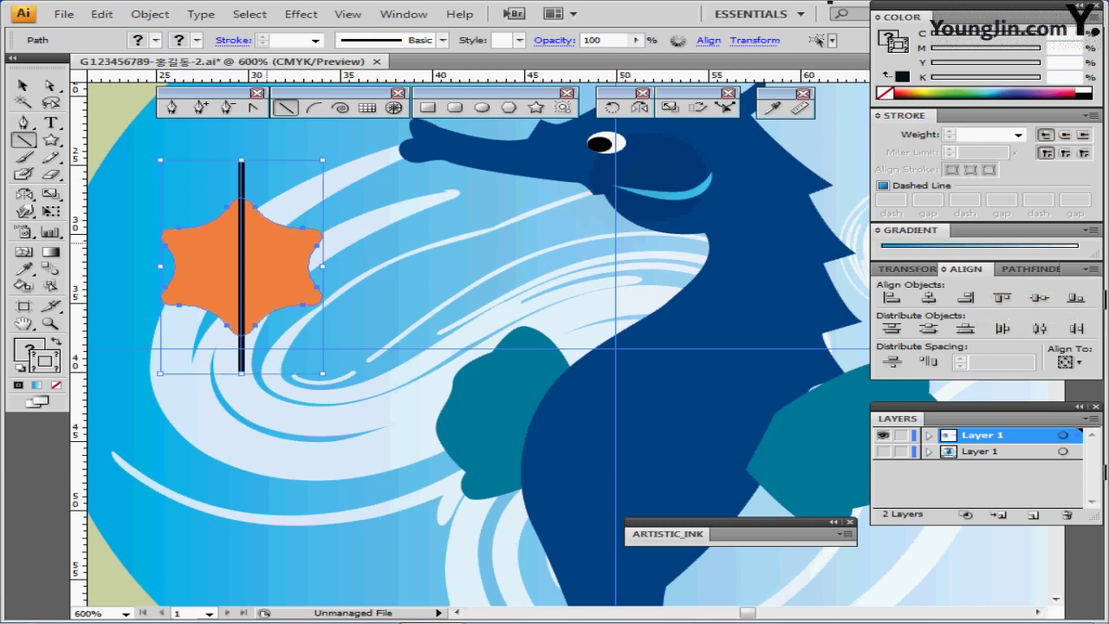
Make a copy of the vertical line rotated 60° about its center.
ctrl+click(242, 182)
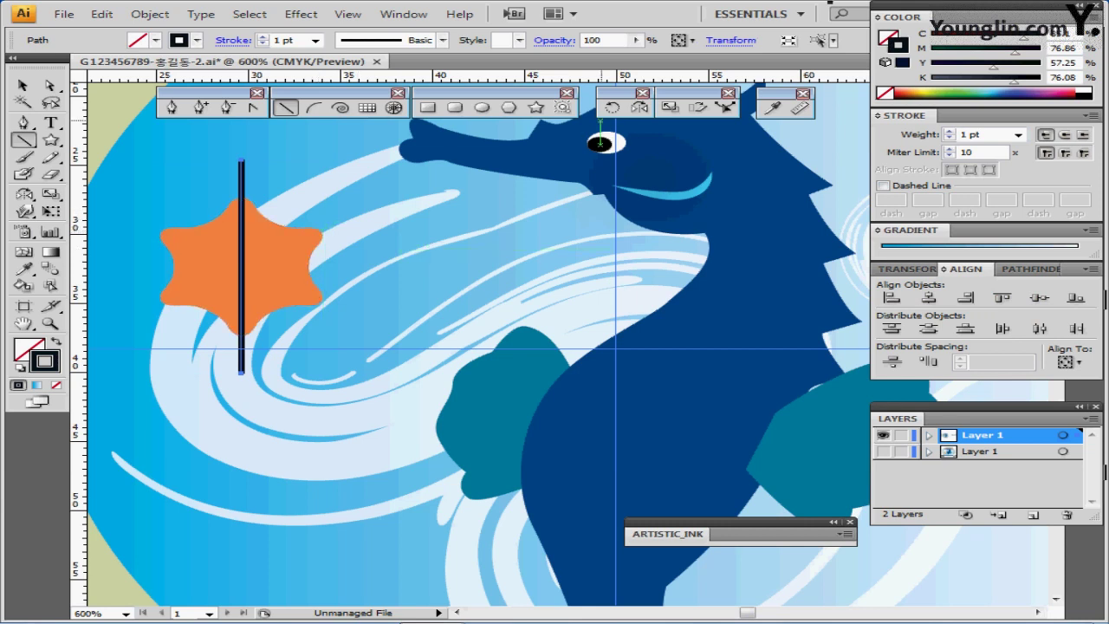
key(r)
double_click(612, 106)
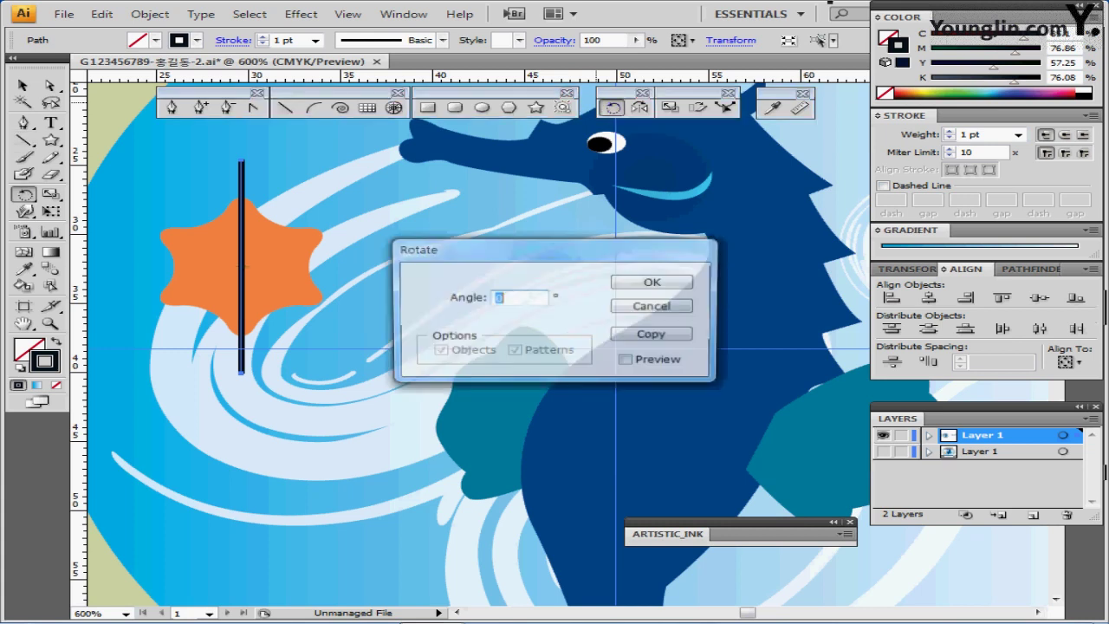
text(60)
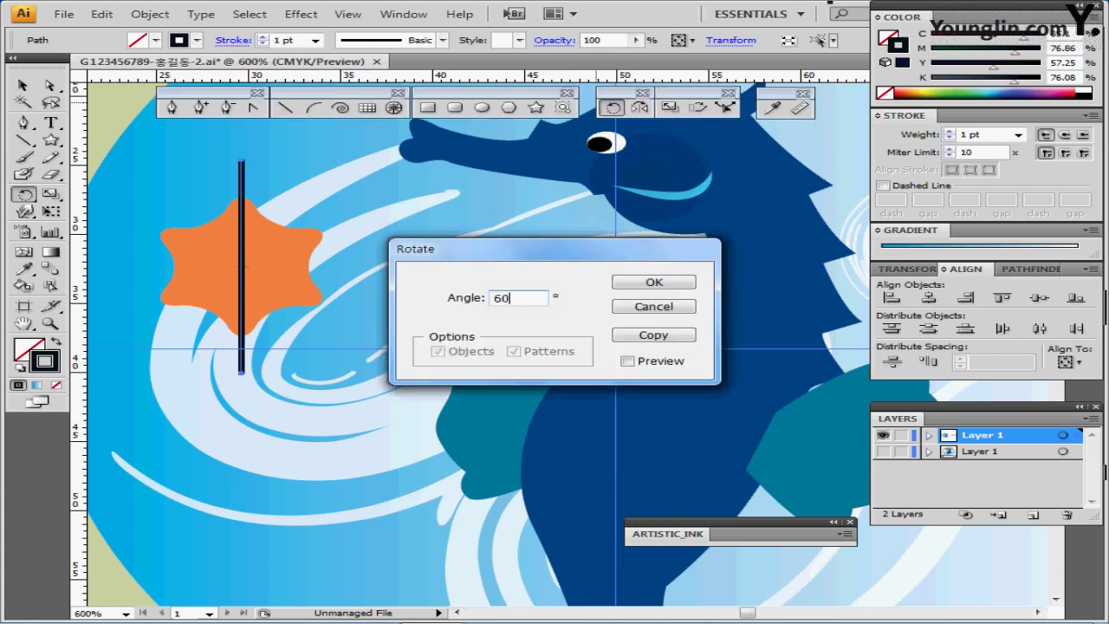
click(628, 362)
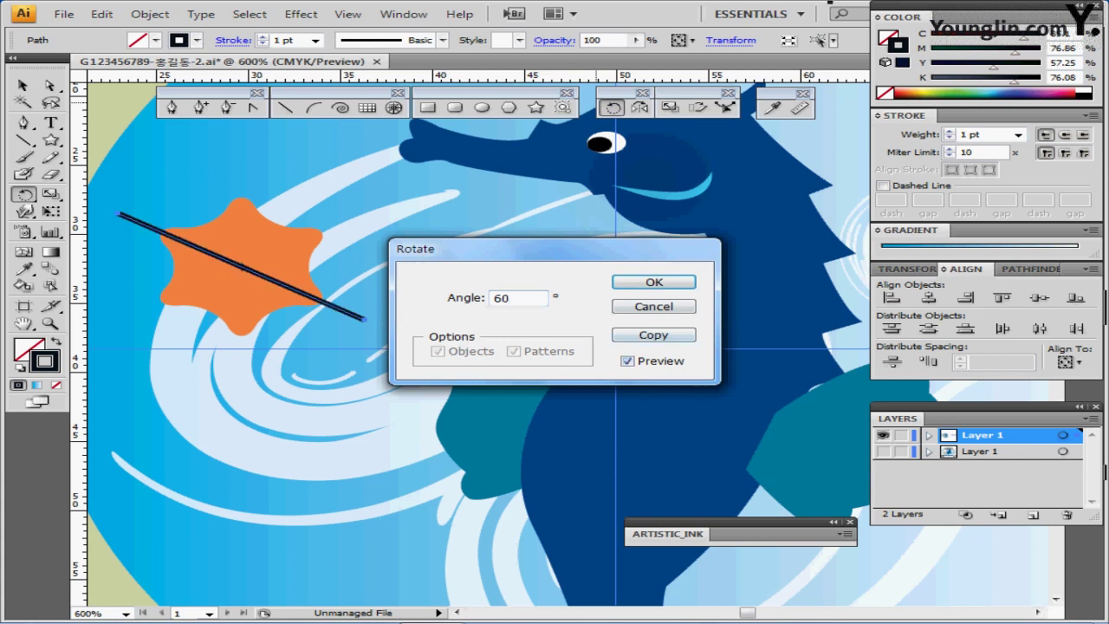
click(654, 334)
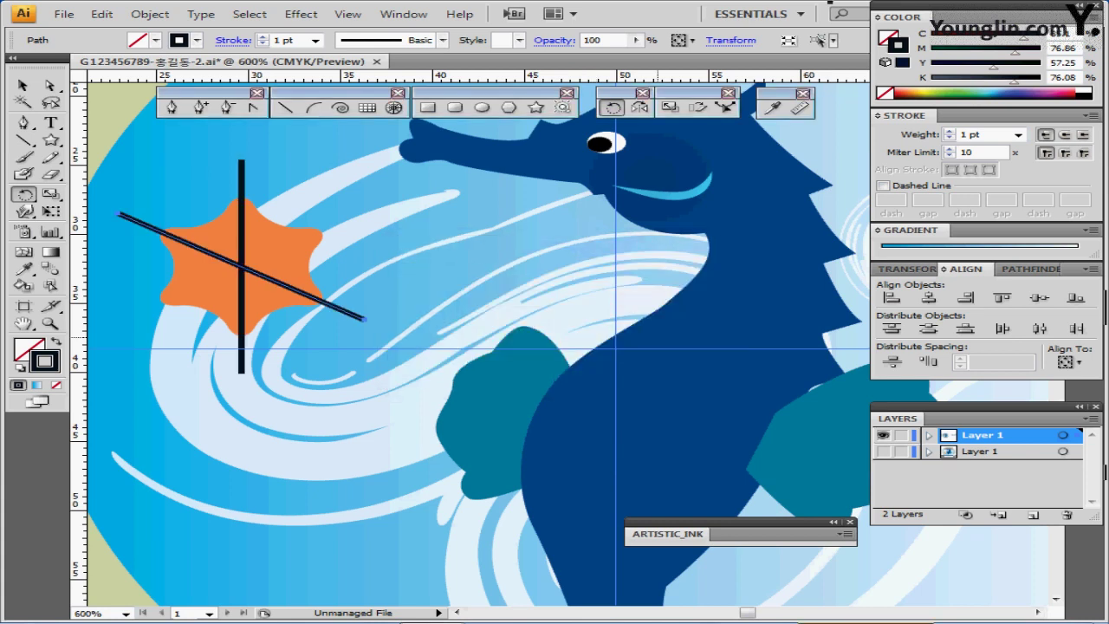
Repeat the rotated copy to add a third line through the starfish, and clear the selection.
key(ctrl)
key(ctrl+d)
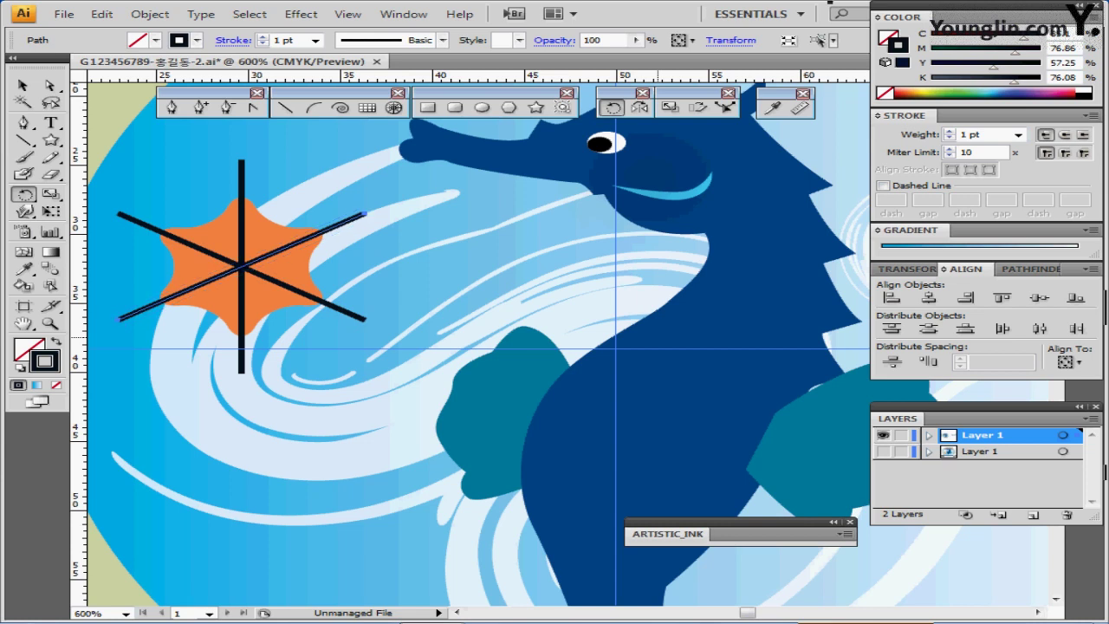
key(ctrl)
ctrl+click(175, 182)
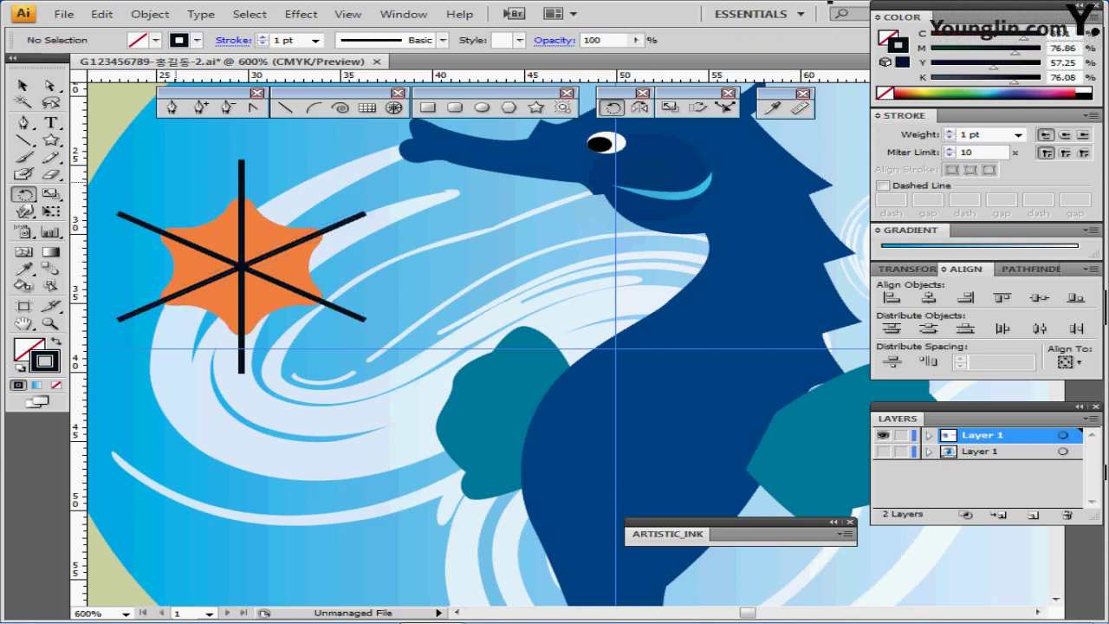
Divide the starfish with the three lines using Pathfinder Divide, and isolate the resulting group.
ctrl+click(208, 232)
ctrl+shift+click(144, 225)
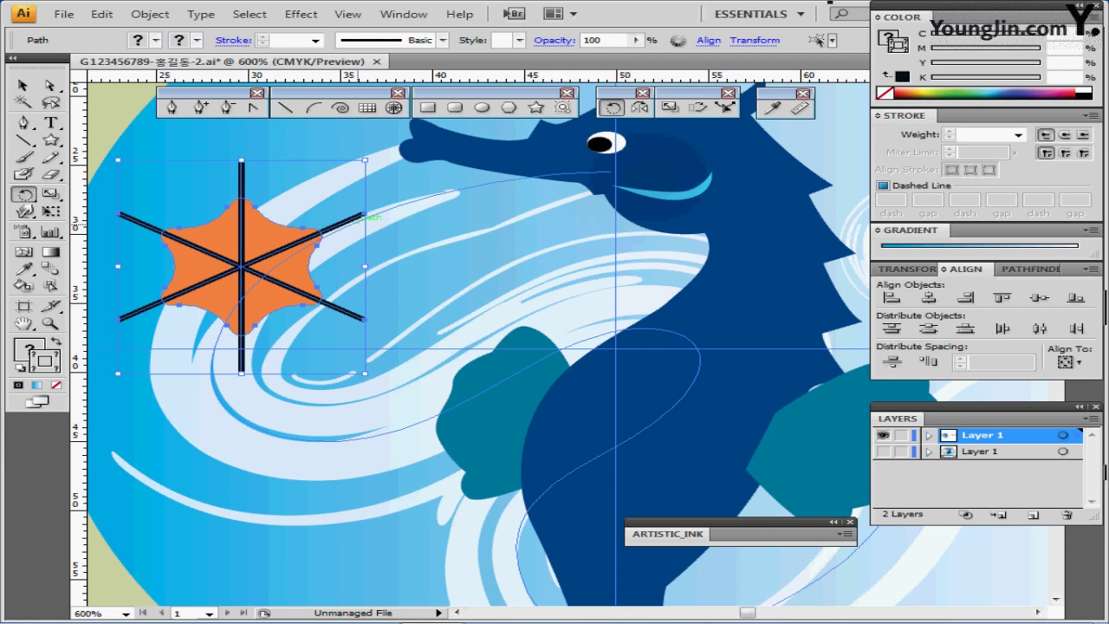
key(ctrl+shift+b)
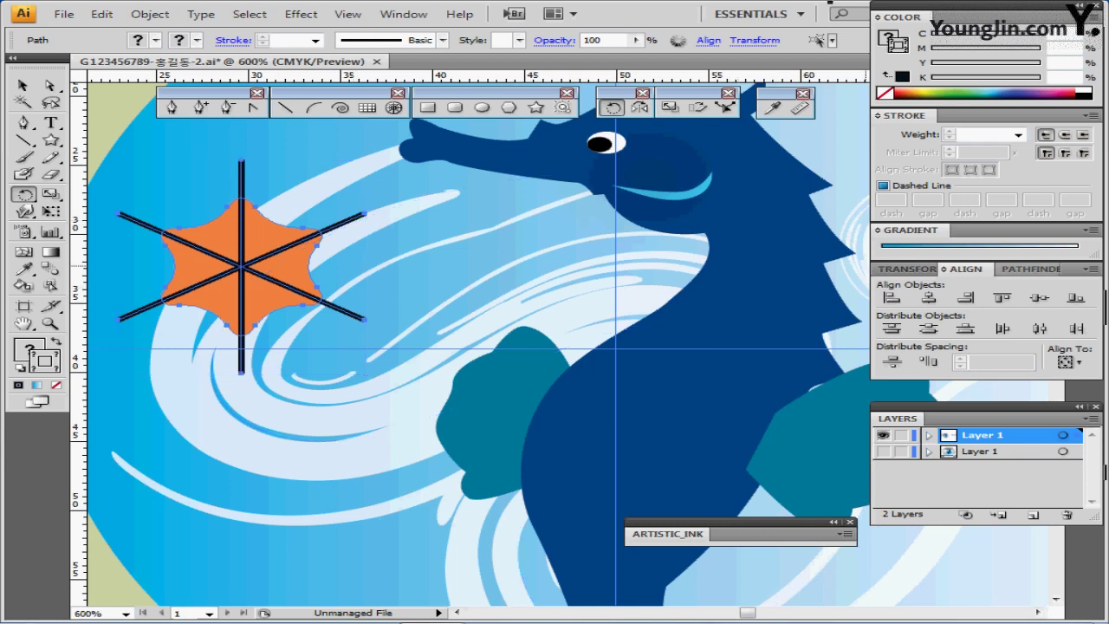
click(1020, 269)
click(891, 330)
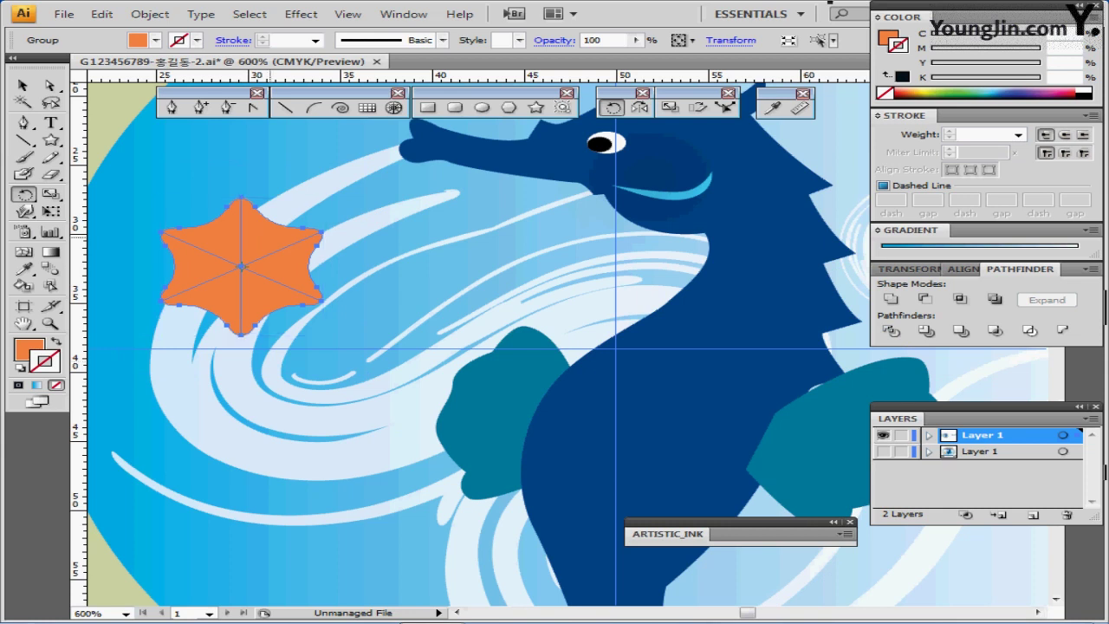
key(ctrl+shift+b)
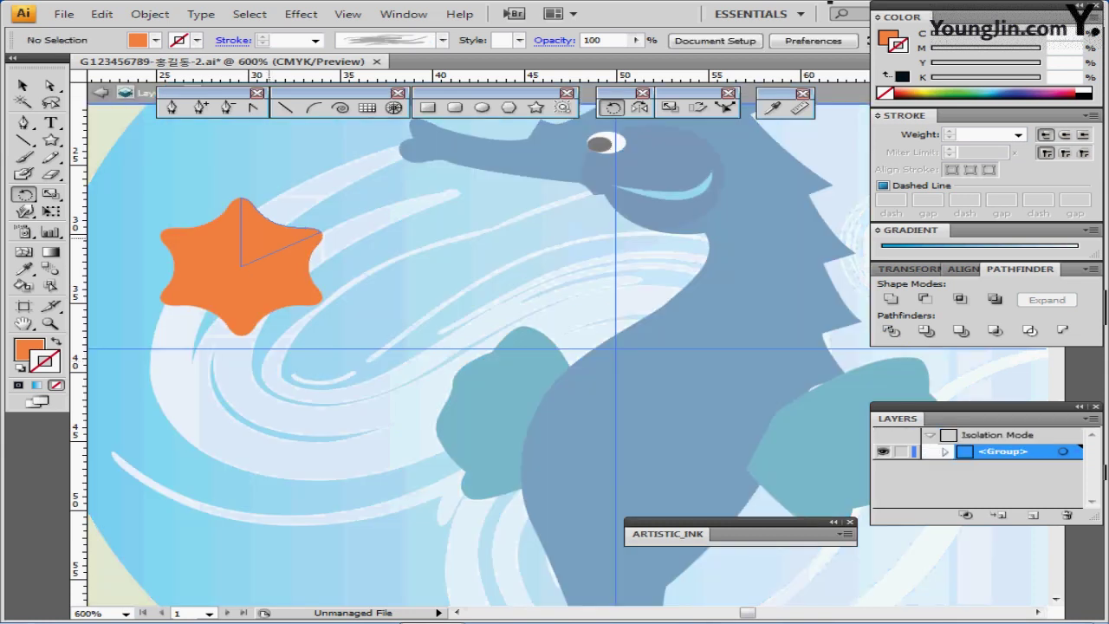
click(213, 235)
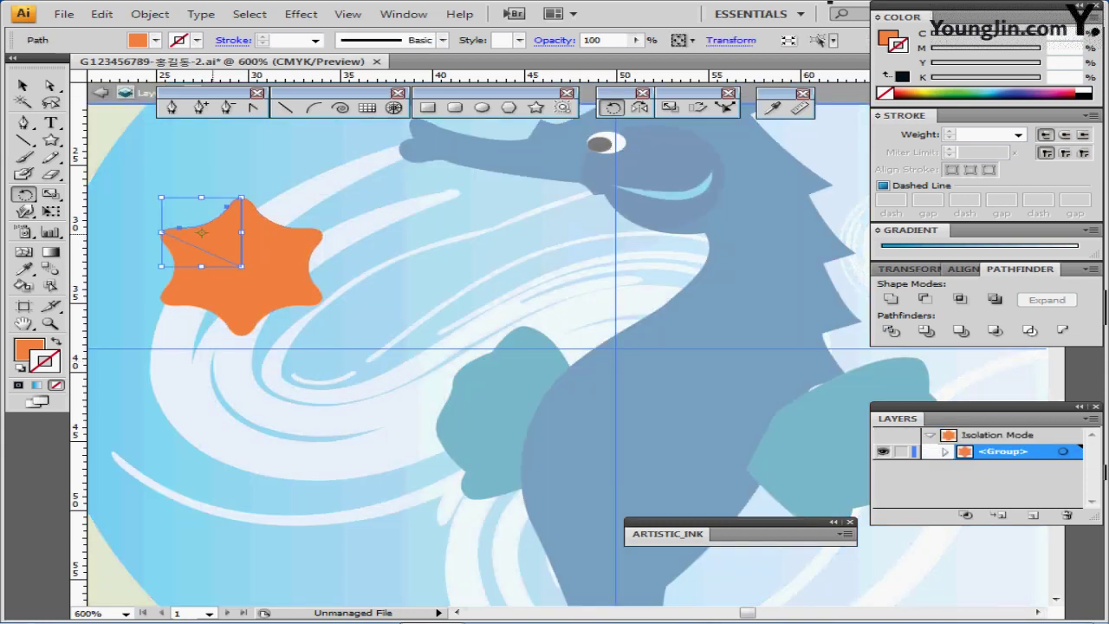
ctrl+shift+click(294, 261)
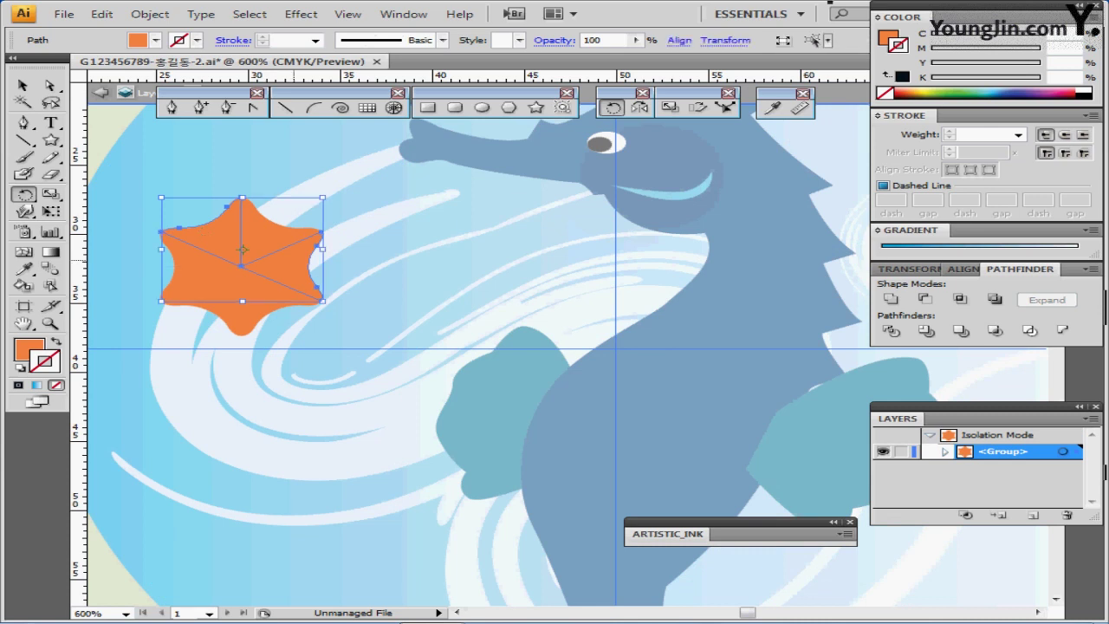
key(ctrl+d)
ctrl+click(319, 211)
Recolour three alternating segments of the starfish with the lighter orange sampled from the colour swatches, and leave isolation mode.
ctrl+click(289, 229)
ctrl+shift+click(276, 305)
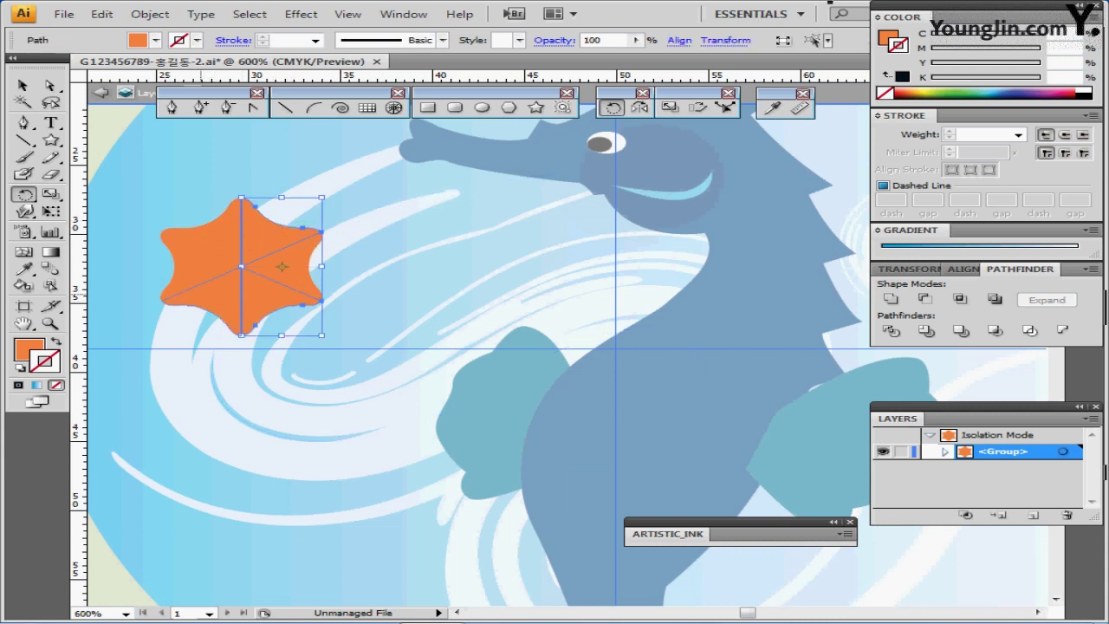
ctrl+shift+click(181, 286)
drag(184, 307, 519, 291)
ctrl+alt+click(462, 287)
drag(354, 394, 283, 349)
key(i)
click(183, 388)
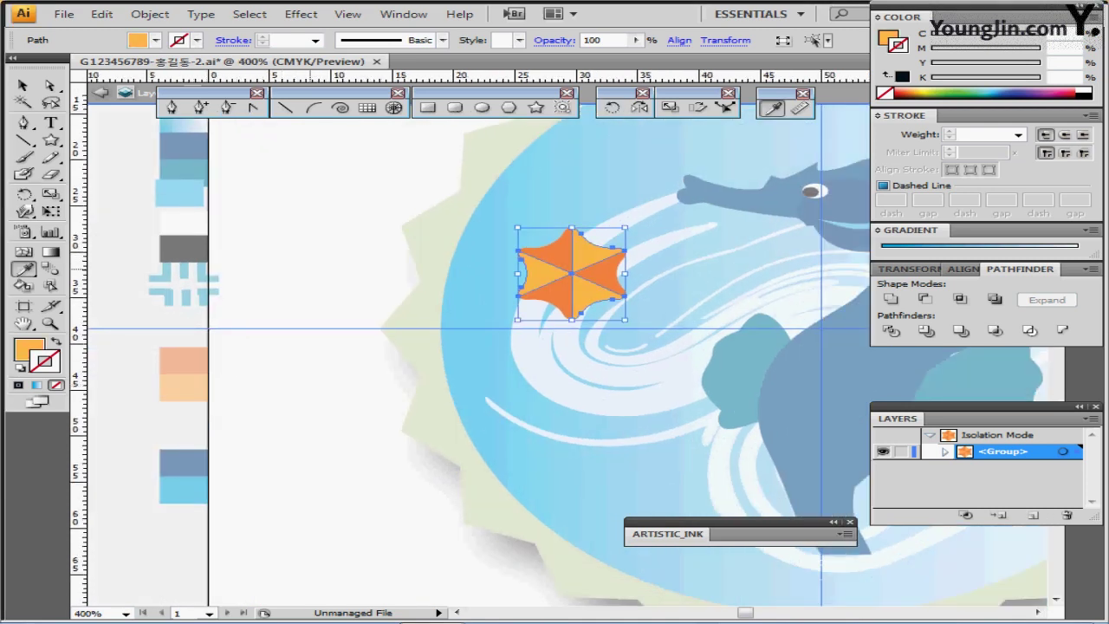
key(Escape)
Select the whole starfish group and rotate it 20° about its center.
ctrl+click(627, 301)
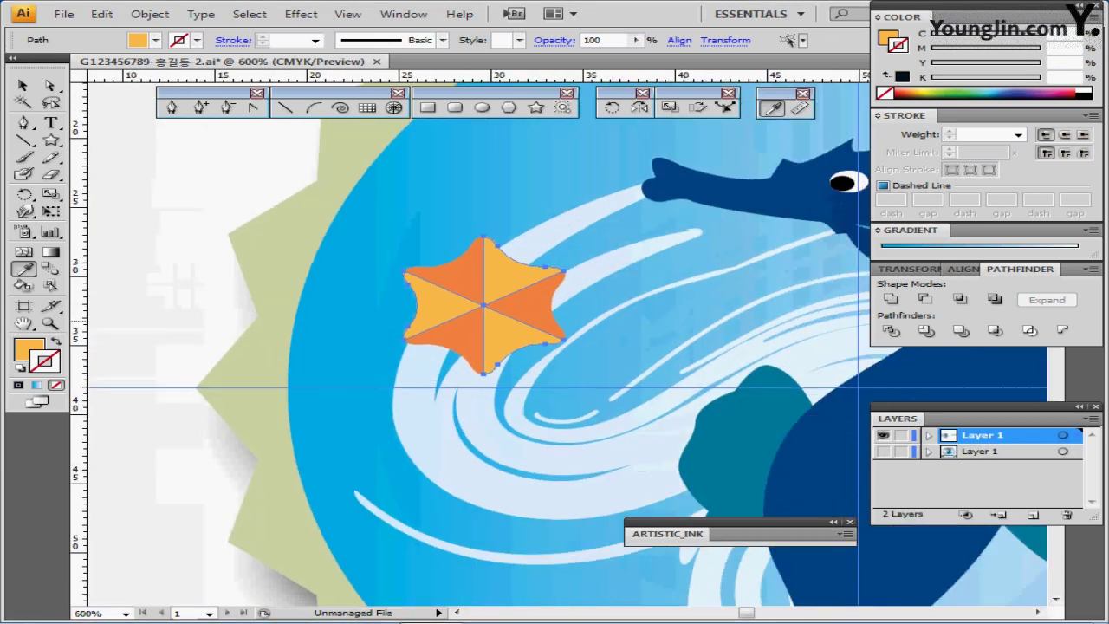
drag(507, 320, 465, 324)
key(ctrl+z)
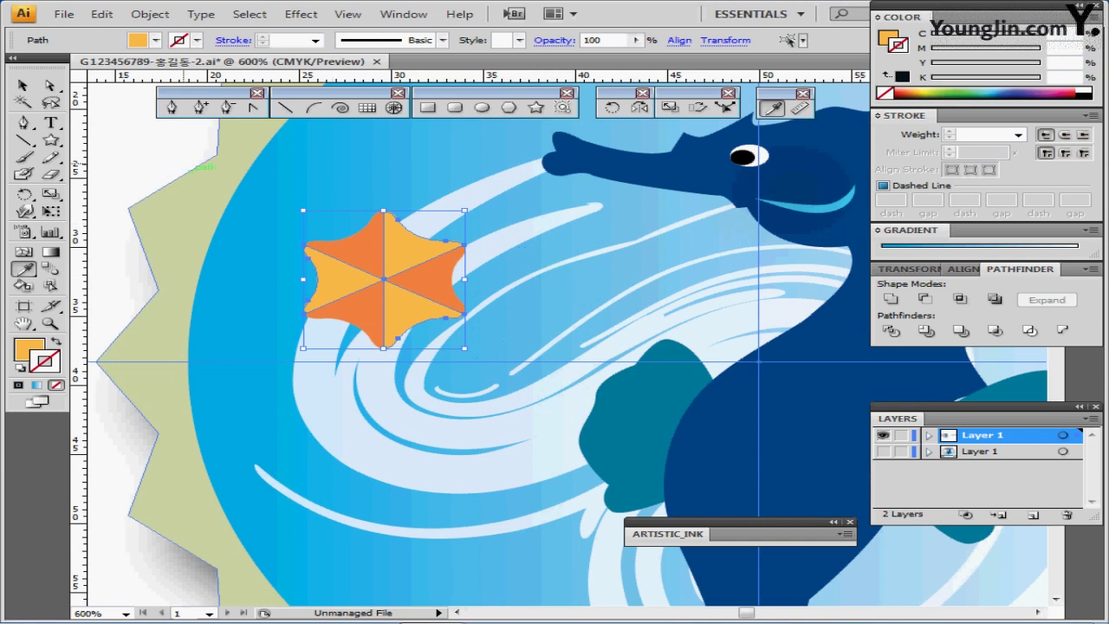
ctrl+click(173, 159)
ctrl+click(410, 259)
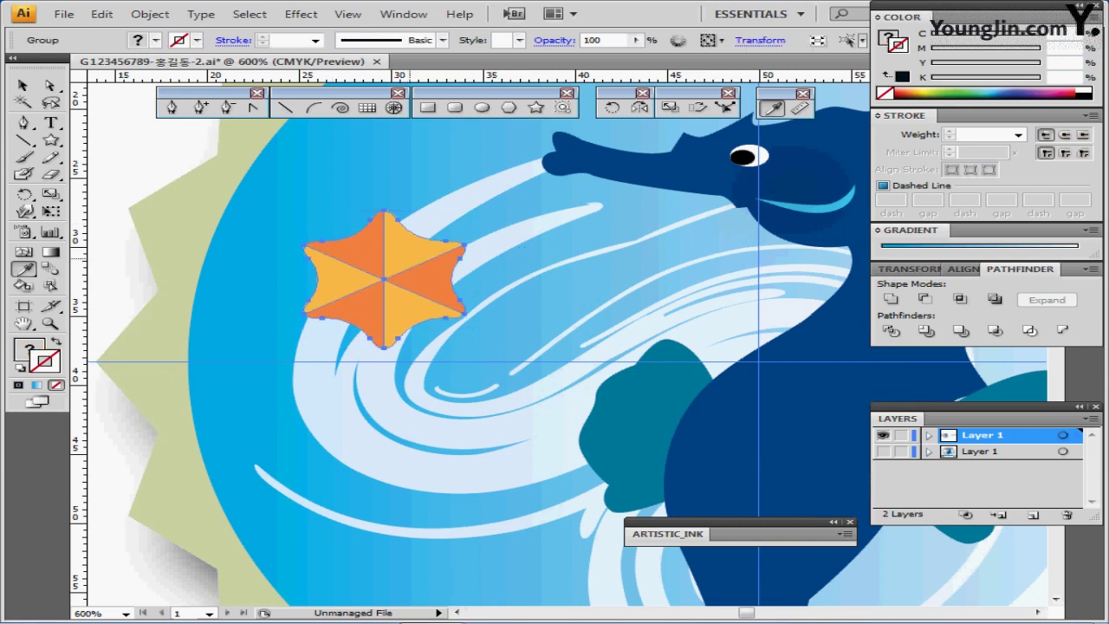
key(r)
key(r)
key(Return)
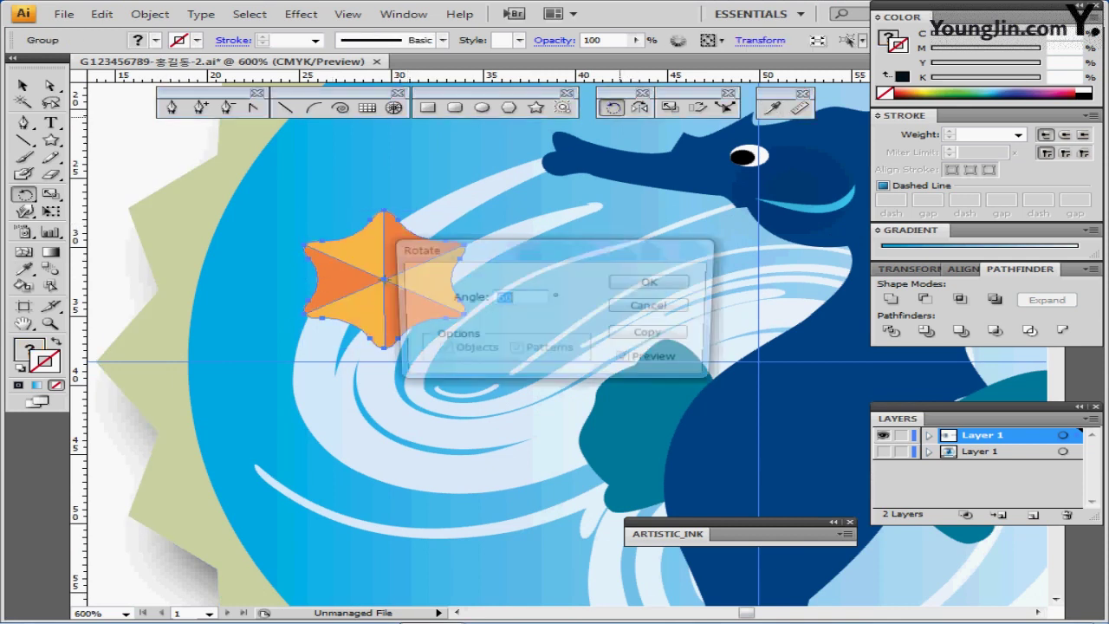
text(20)
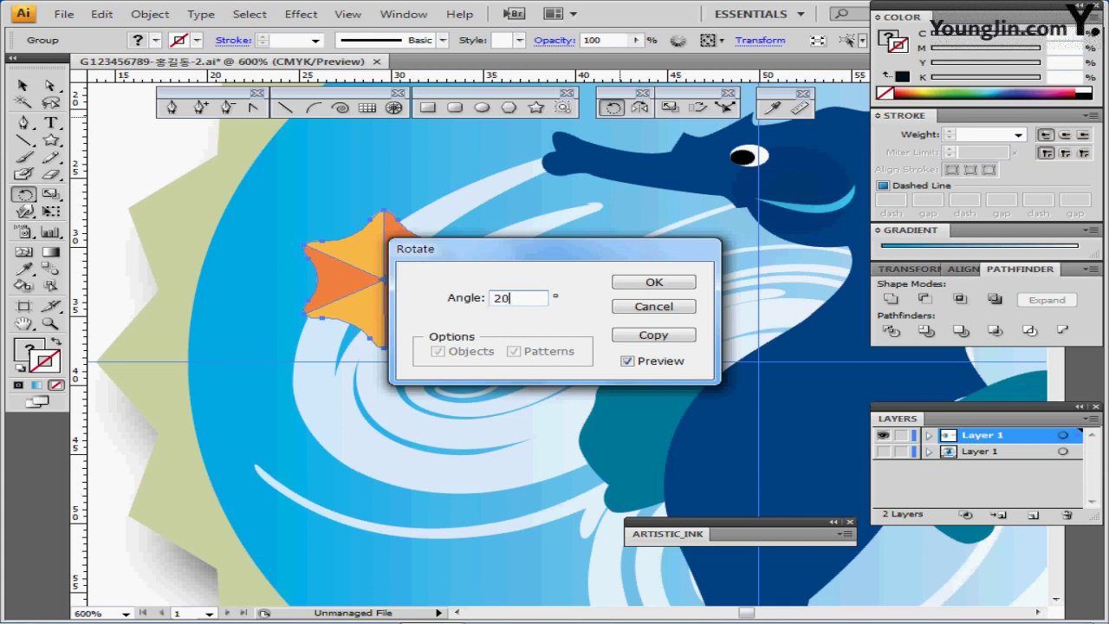
key(Return)
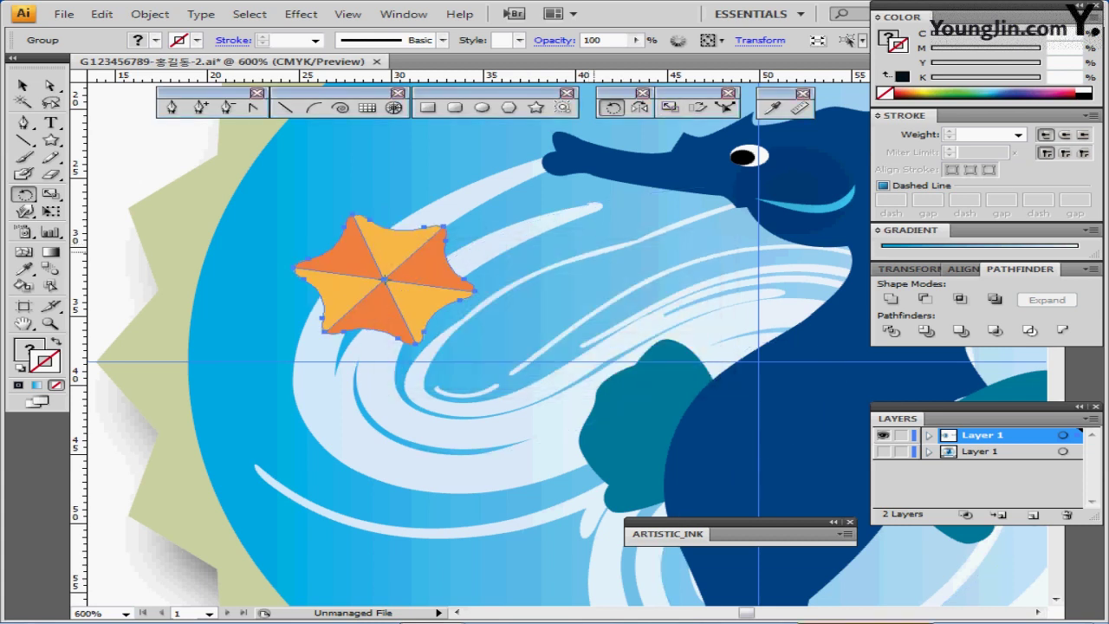
Move the starfish down onto the lower end of the white swirl and clear the selection.
drag(406, 279, 424, 468)
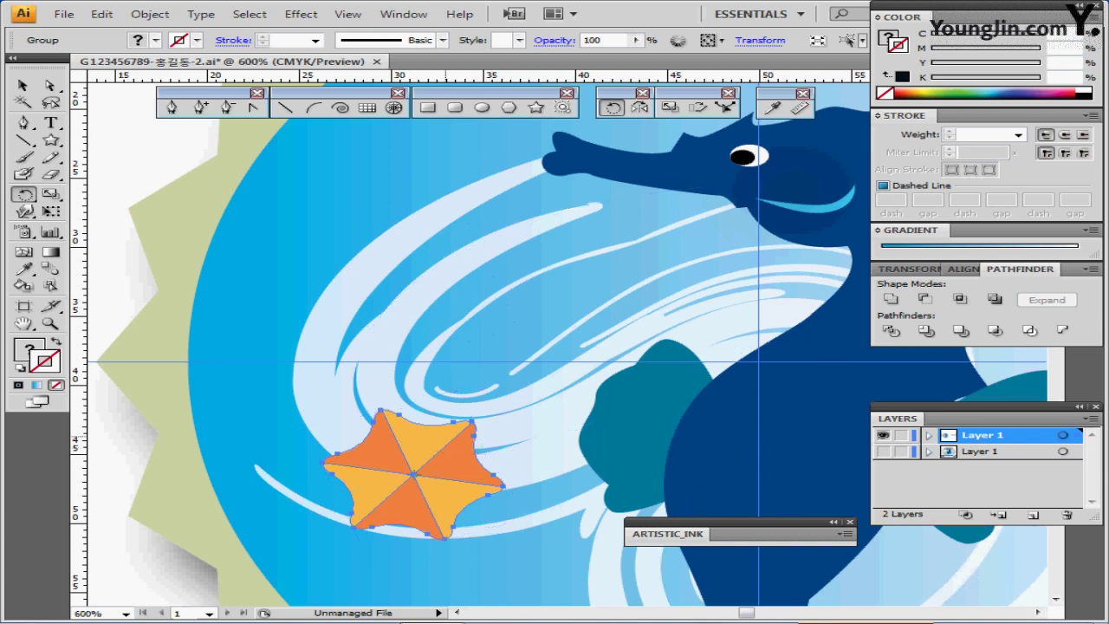
key(ctrl+minus)
drag(675, 278, 436, 321)
ctrl+click(134, 134)
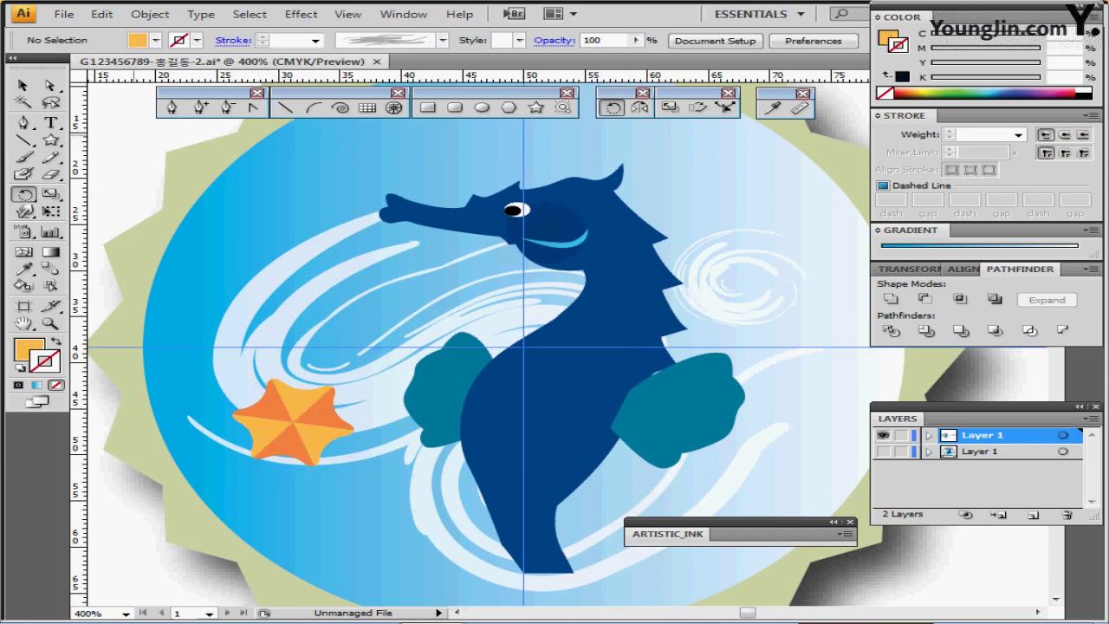
Draw a 48 × 48 mm circle centered on the badge's guide intersection and swap its orange fill to the stroke.
key(l)
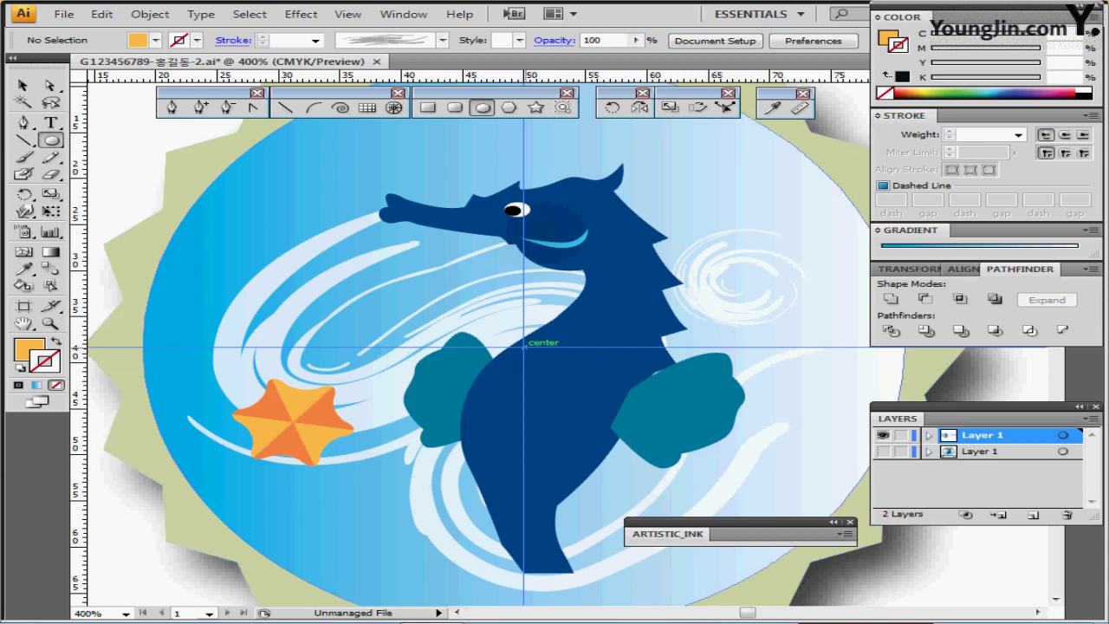
click(523, 345)
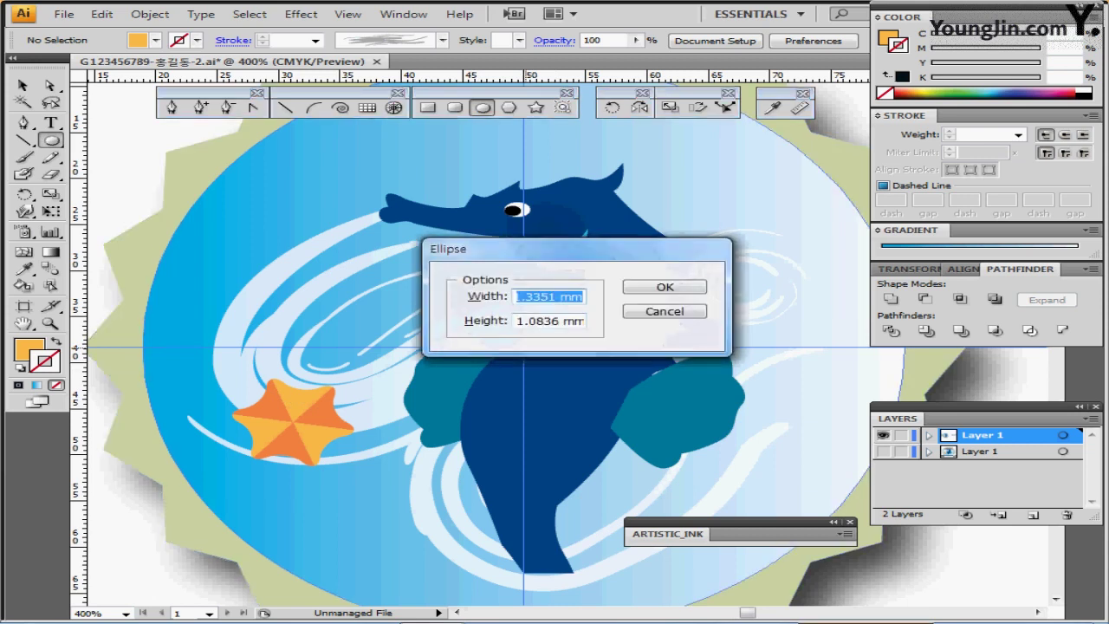
text(48)
key(Tab)
text(48)
key(Return)
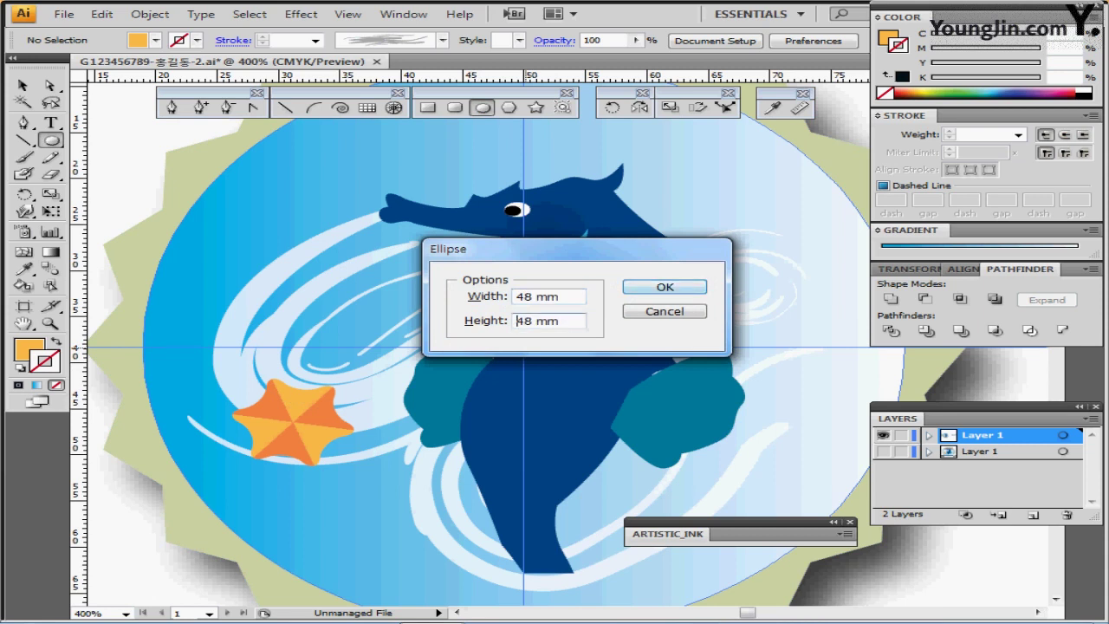
key(ctrl+minus)
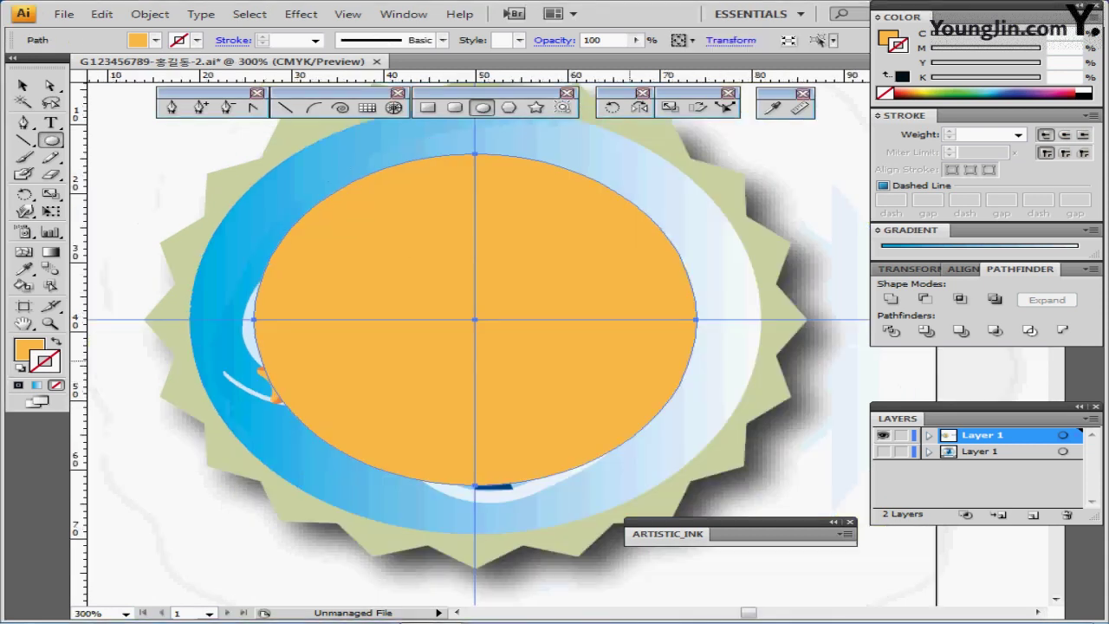
key(shift+x)
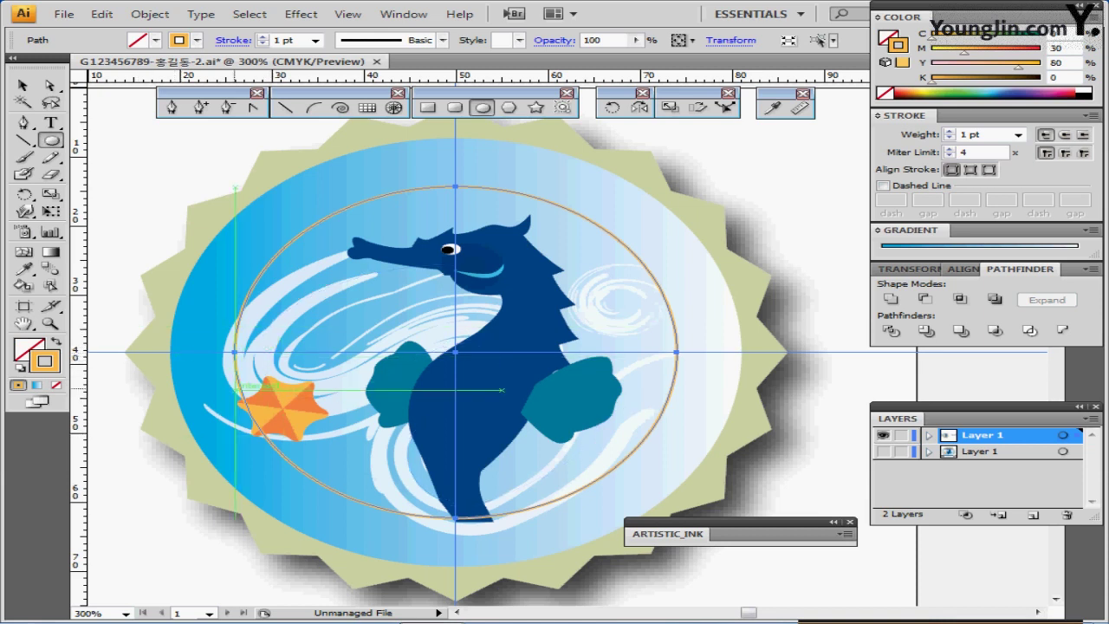
Delete the lowest anchor point of the orange circle to leave only the upper semicircular arc.
key(a)
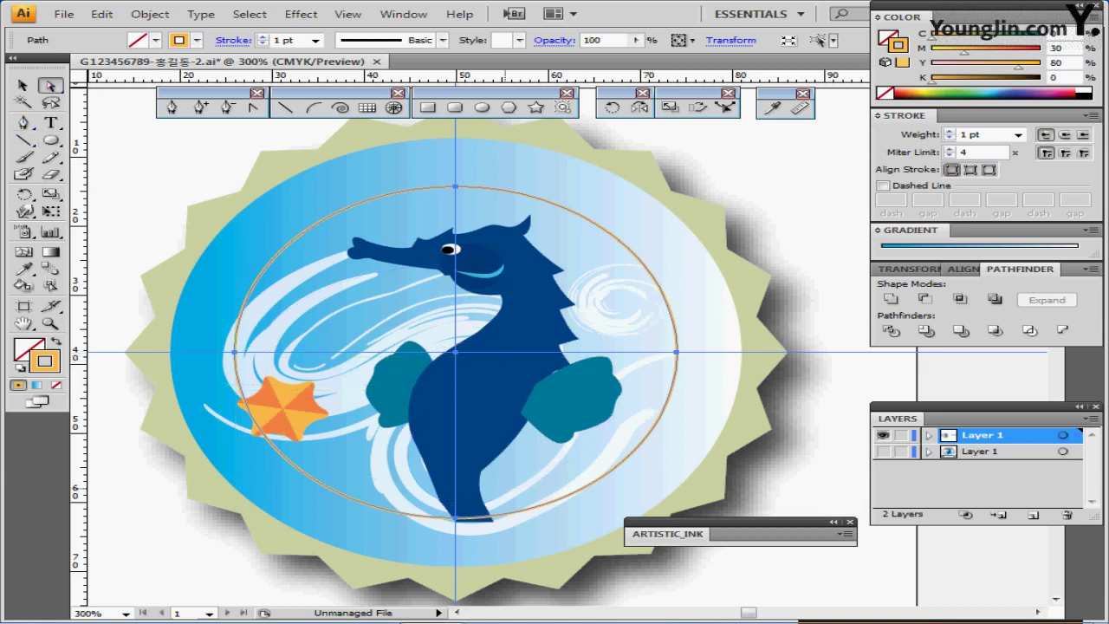
click(456, 518)
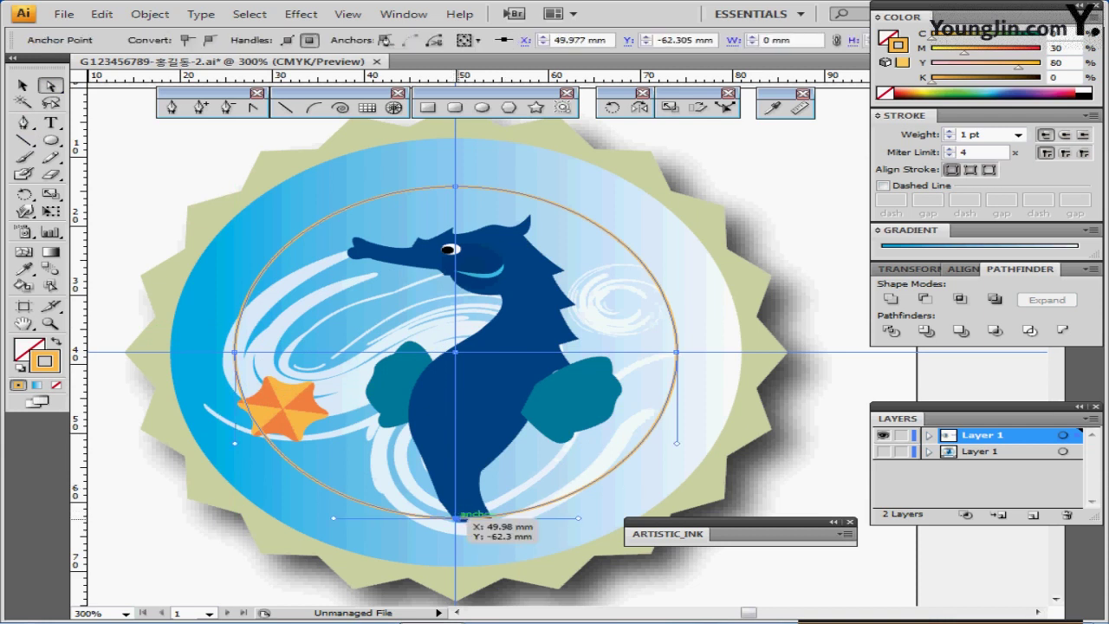
key(Delete)
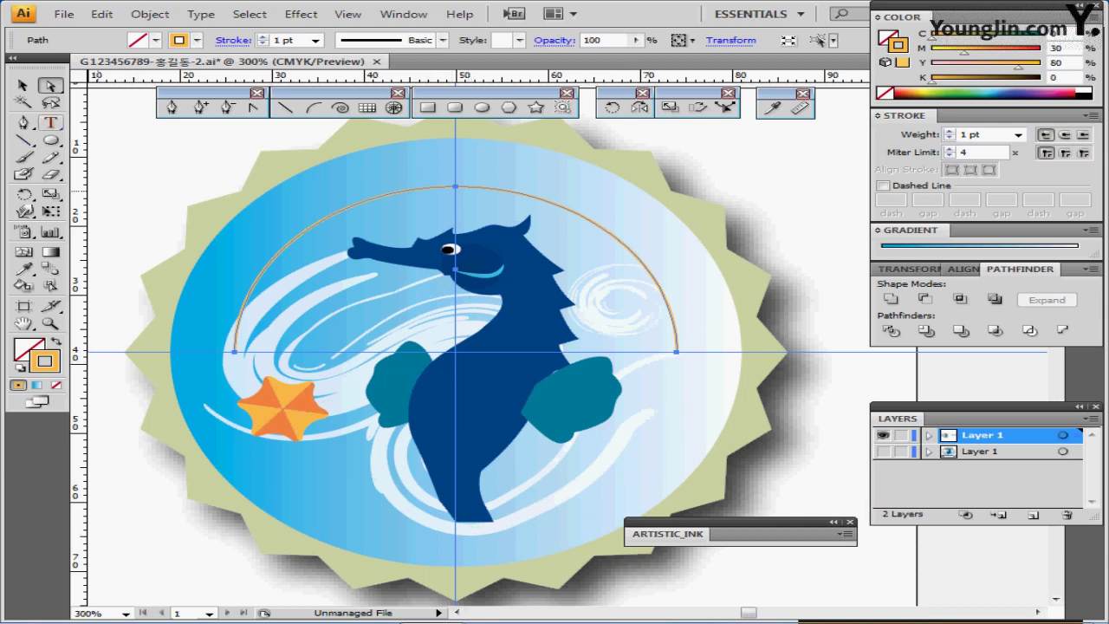
Choose the Type on a Path tool and copy the whole SEA HORSE LAND line beside the artboard.
drag(50, 123, 95, 160)
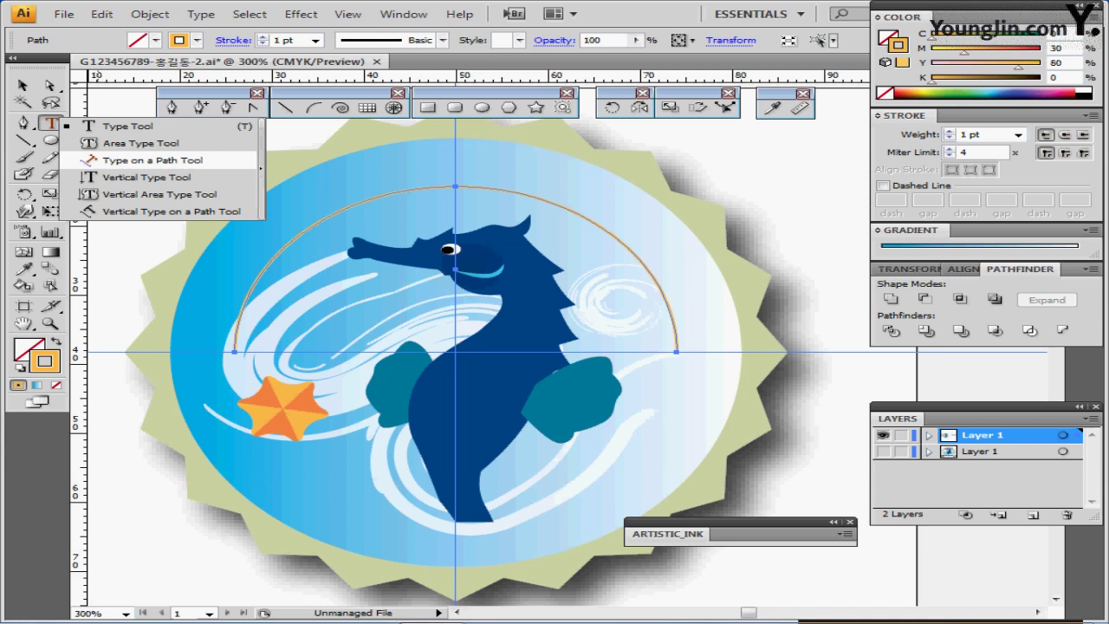
drag(95, 160, 95, 161)
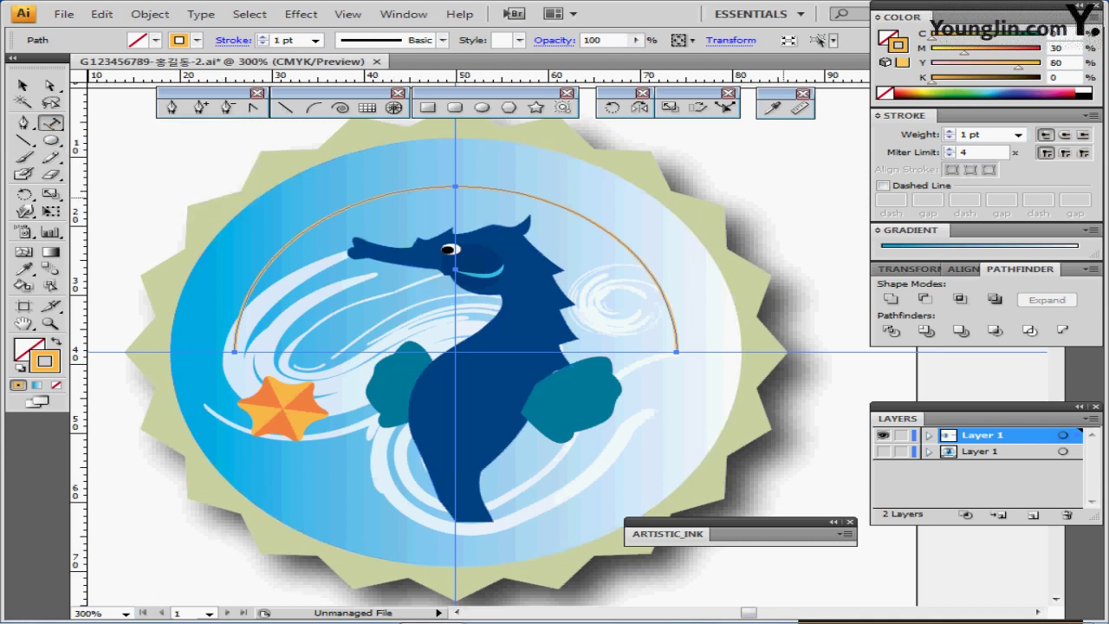
key(ctrl+shift+a)
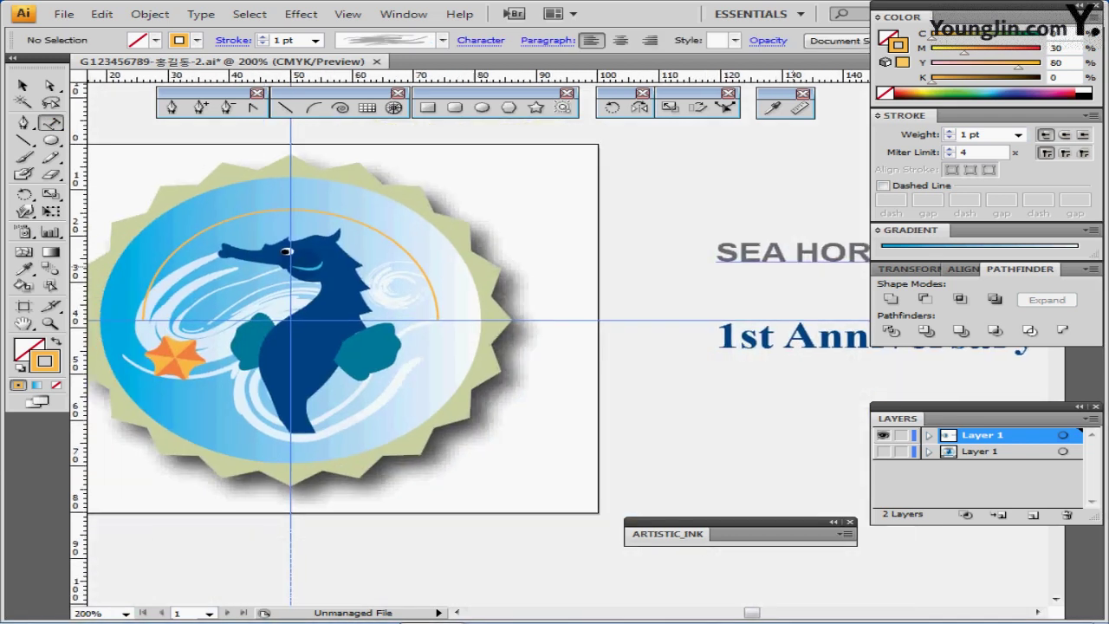
click(786, 252)
key(ctrl+a)
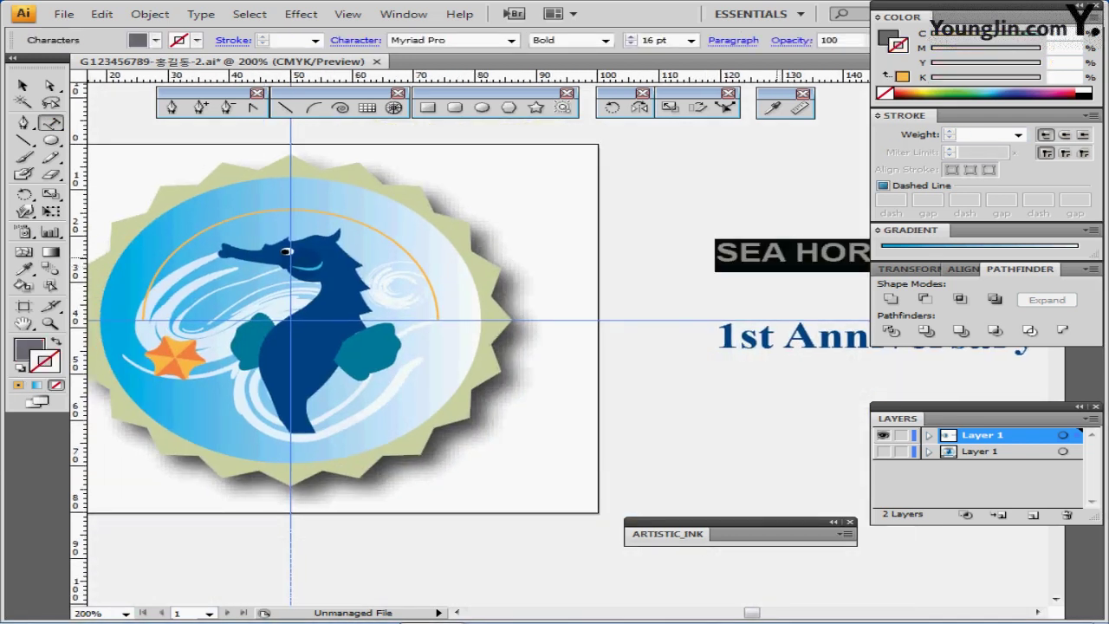
key(ctrl+shift+a)
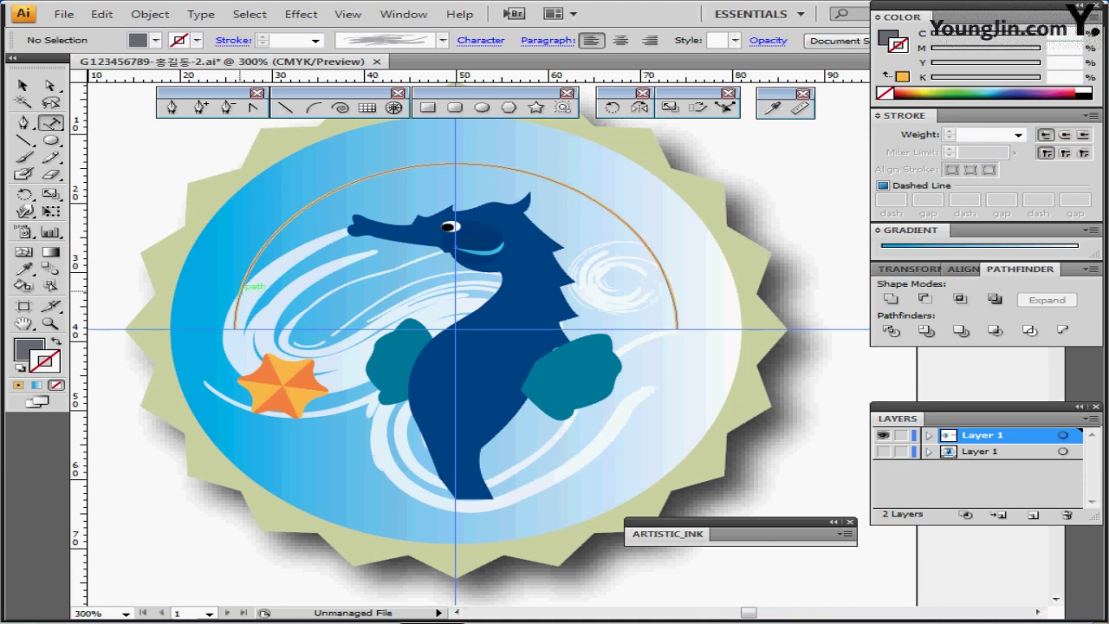
Place center-aligned path type on the arc reading SEA HORSE LAND in grey Myriad Pro Bold 16 pt.
click(239, 293)
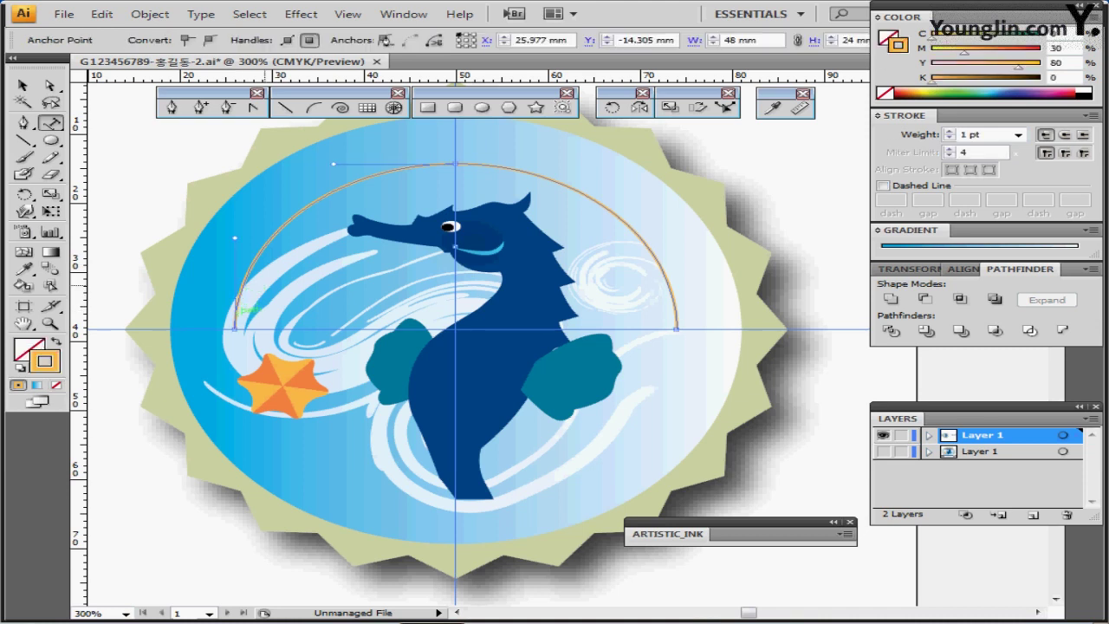
click(238, 307)
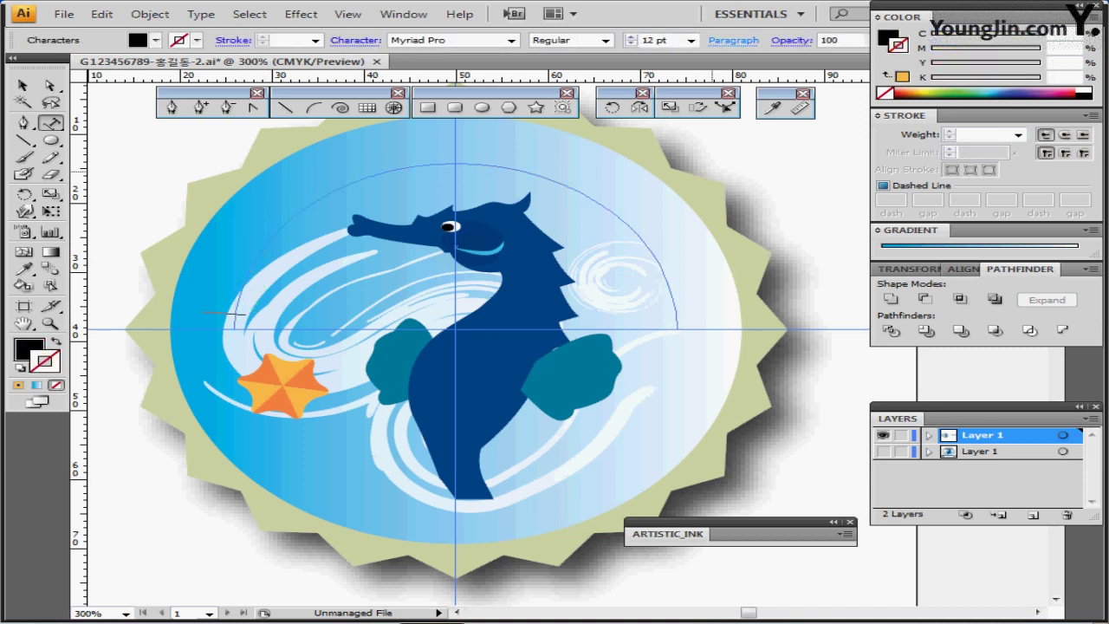
click(733, 40)
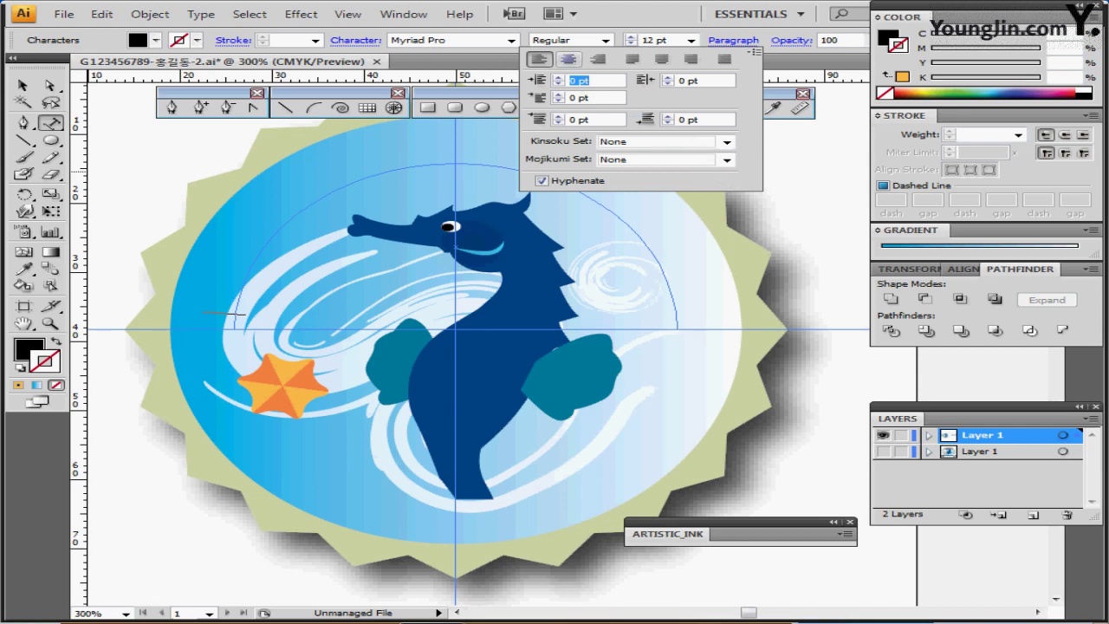
click(568, 58)
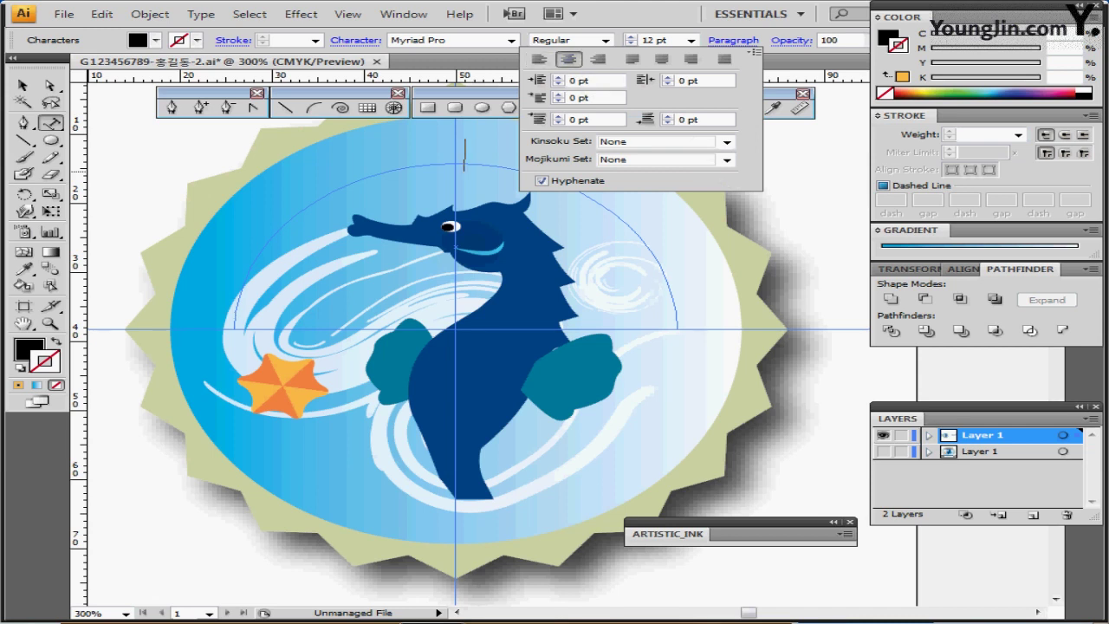
click(464, 163)
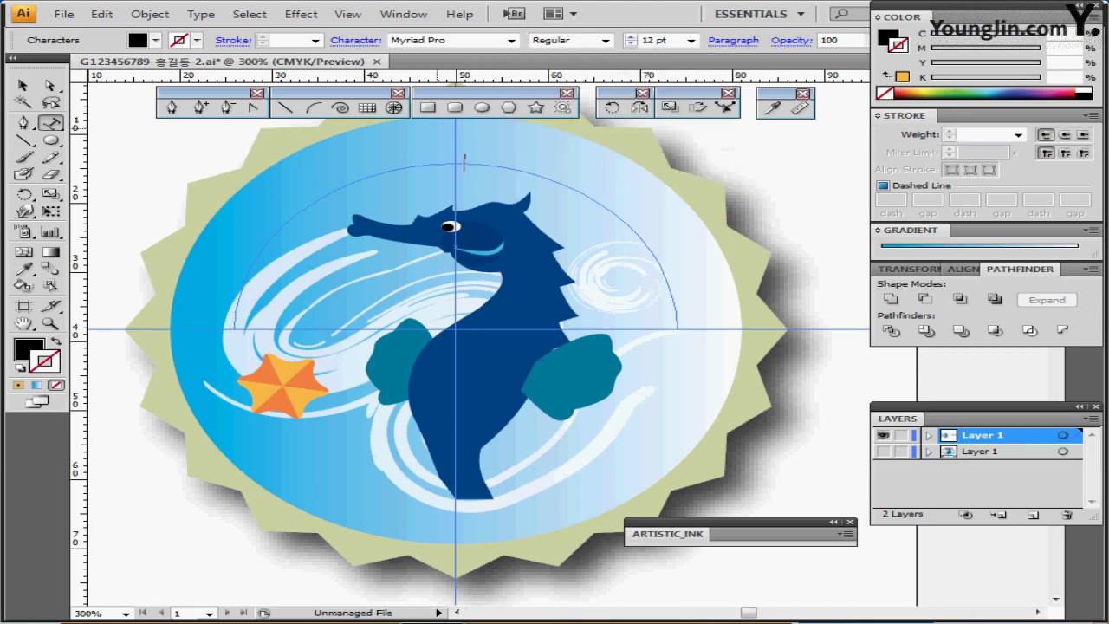
text(SEA HORSE LAND)
key(Escape)
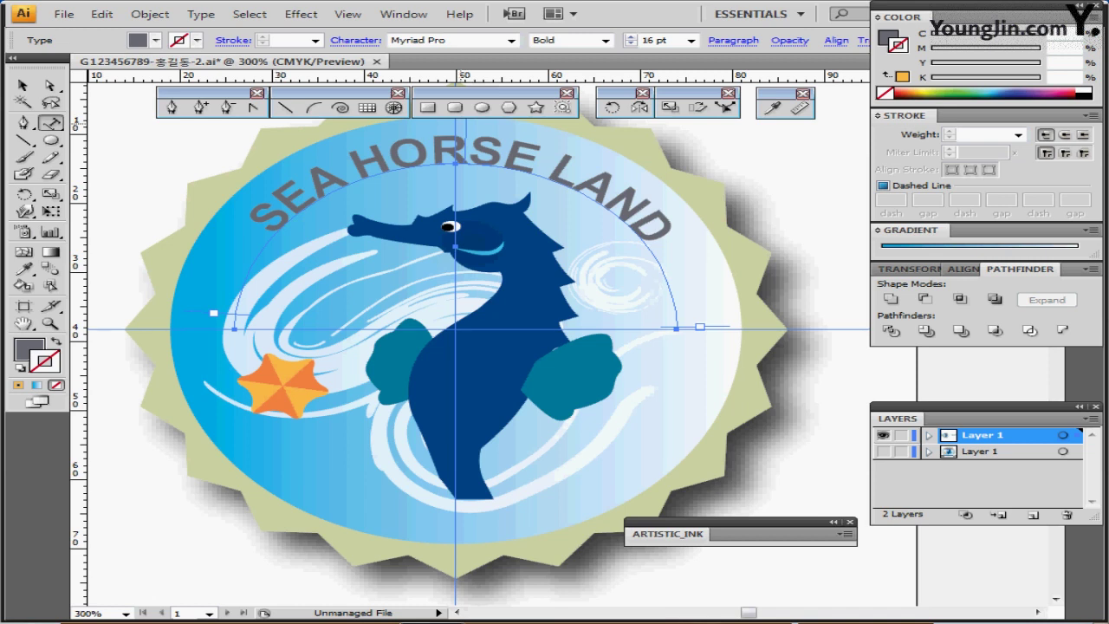
Shift the SEA HORSE LAND text along the arc to center it on the vertical guide, and clear the selection.
drag(466, 125, 457, 125)
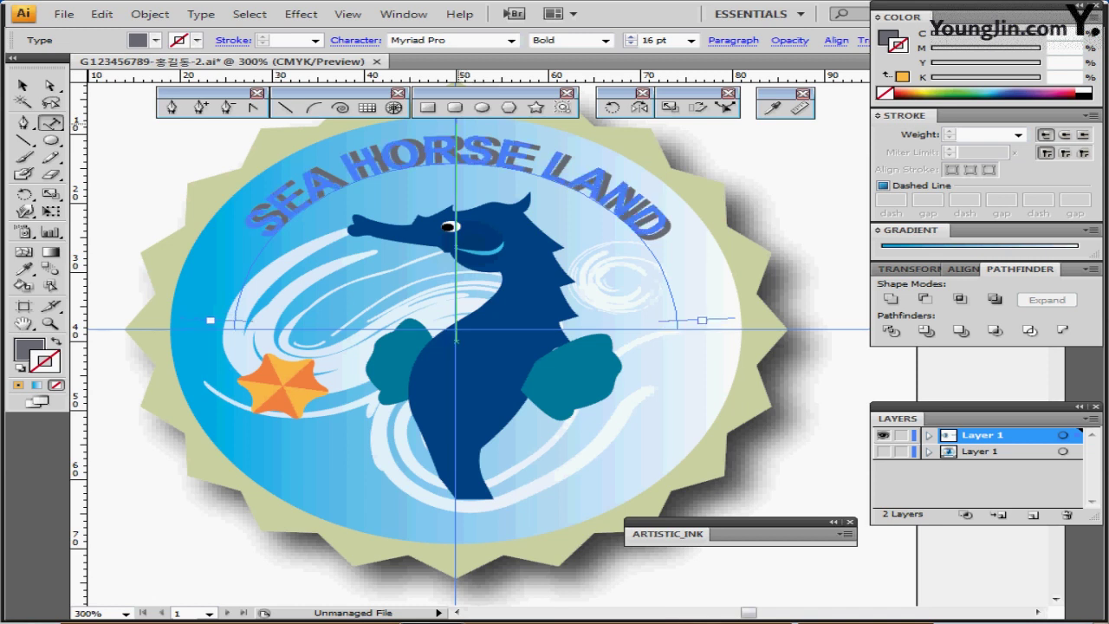
drag(456, 125, 457, 125)
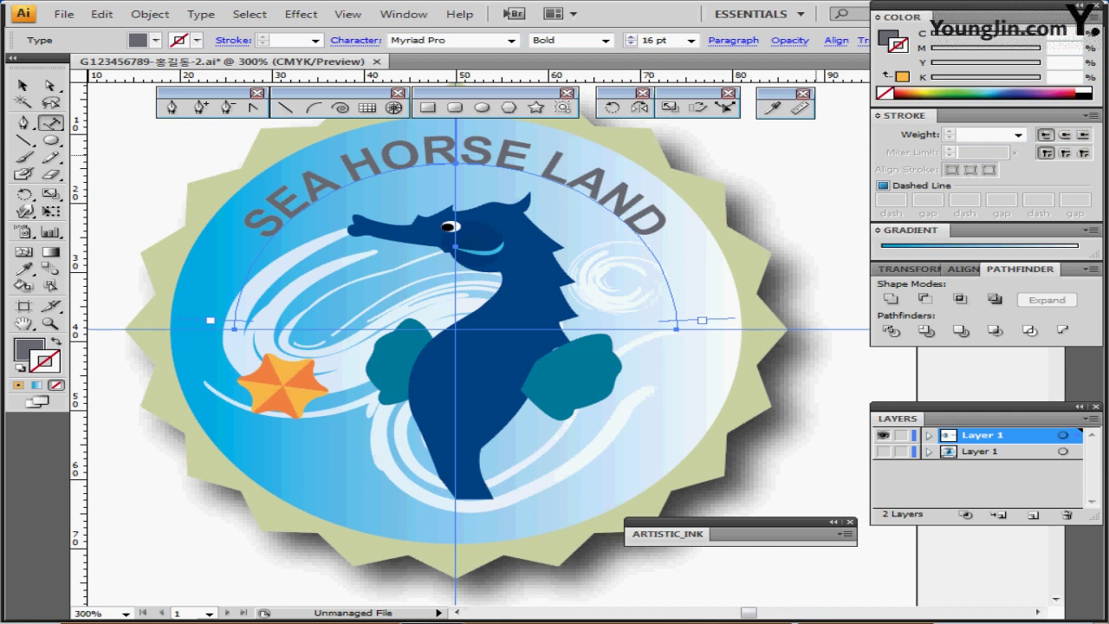
ctrl+click(816, 155)
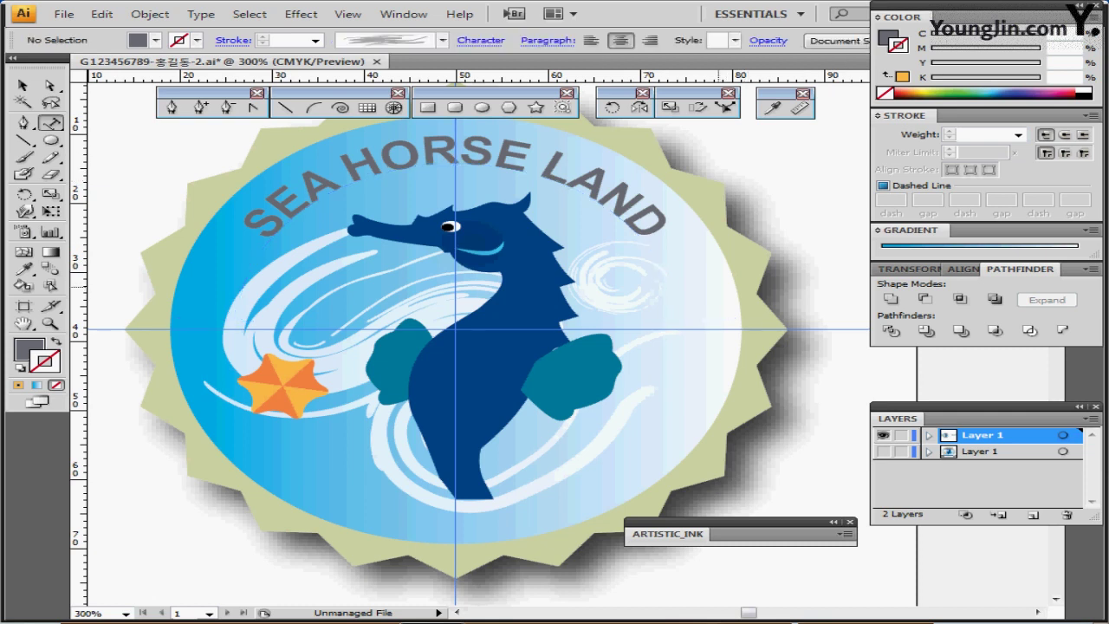
Expand the Artistic_Ink brush library and replace it with the Decorative_Banners and Seals library.
drag(726, 288, 663, 252)
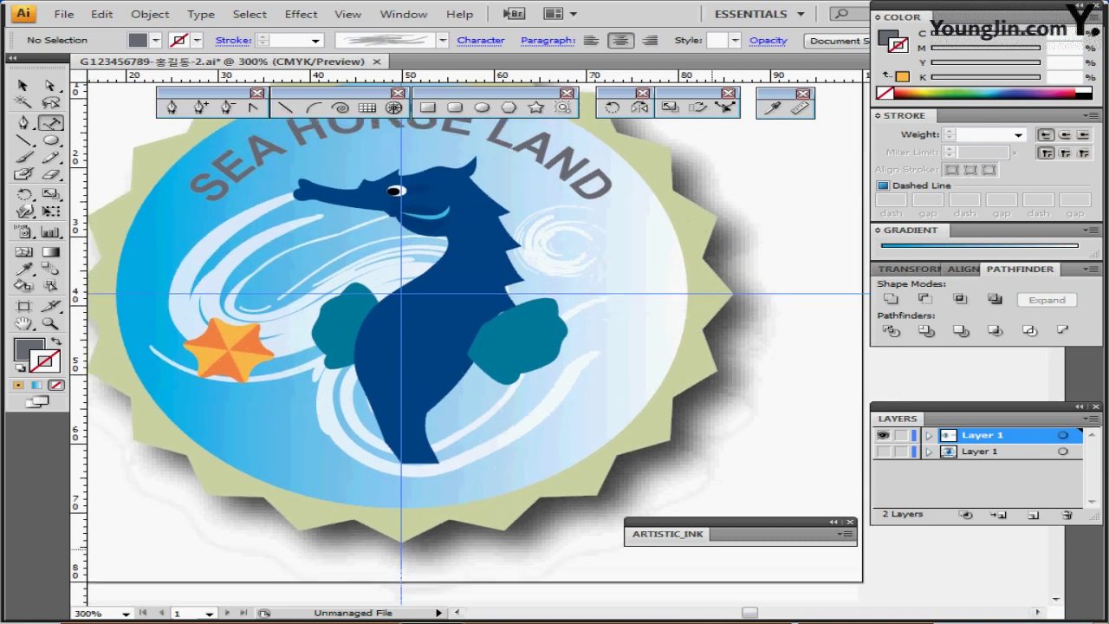
drag(712, 532, 693, 308)
click(693, 308)
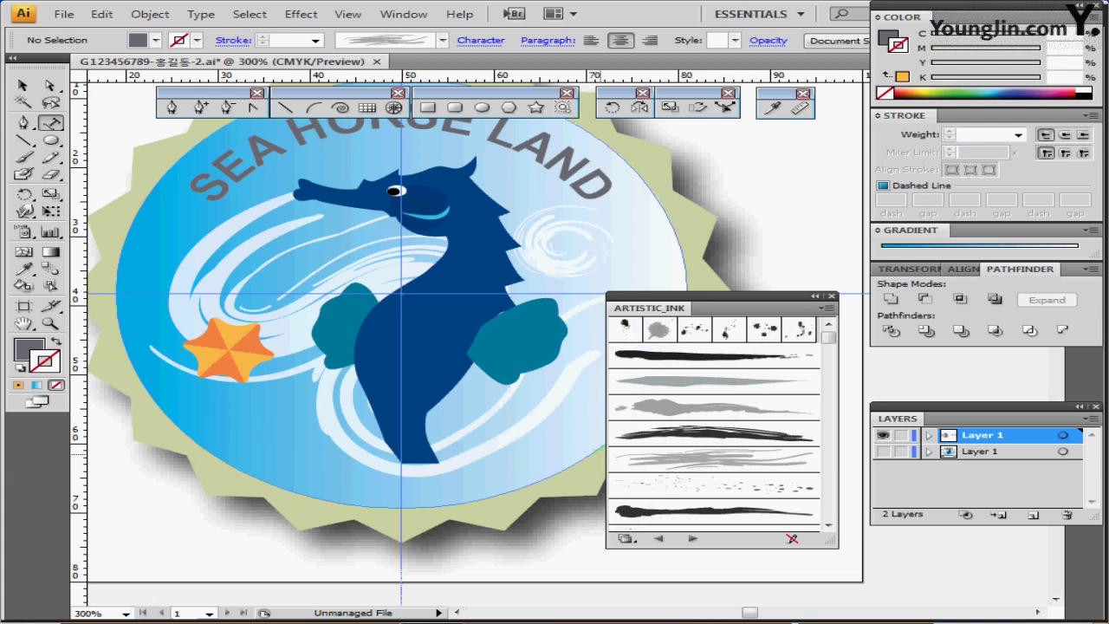
click(626, 538)
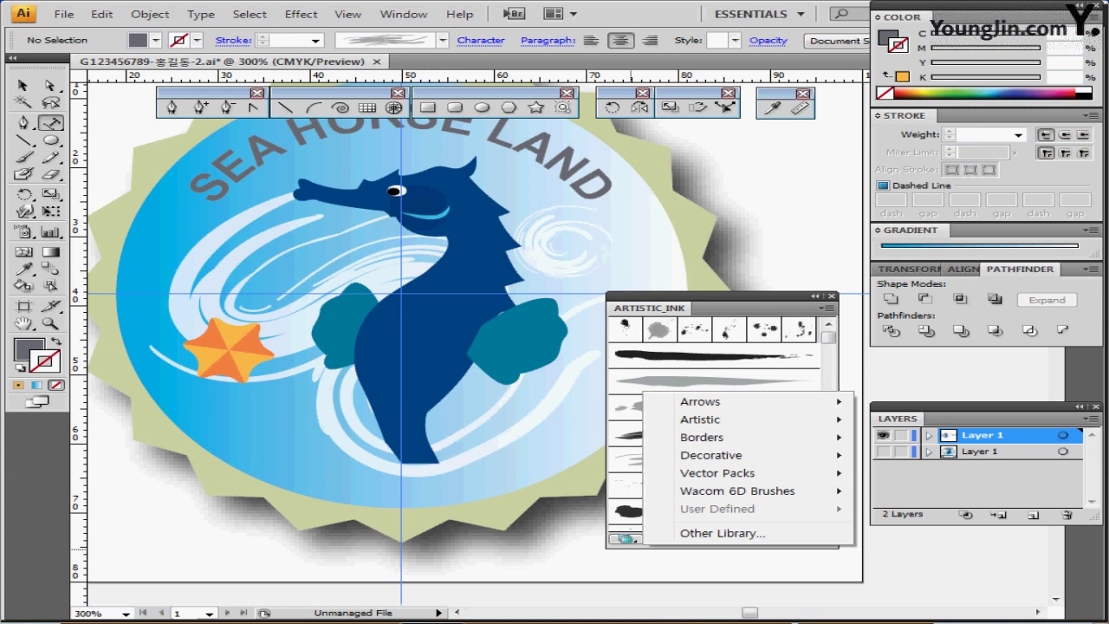
mouse_move(711, 436)
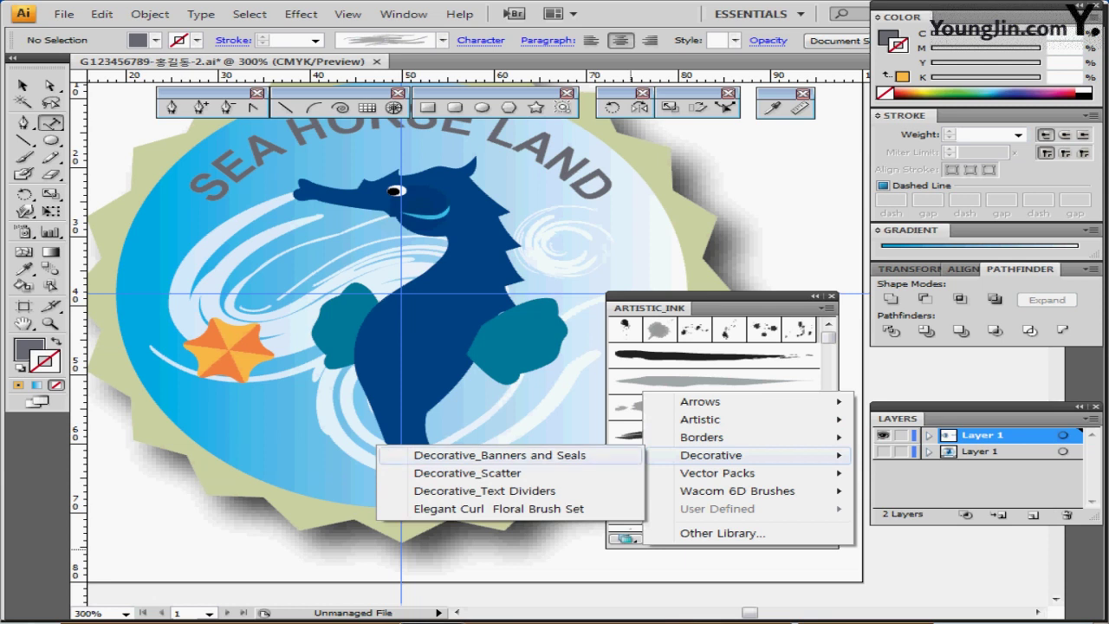
click(500, 455)
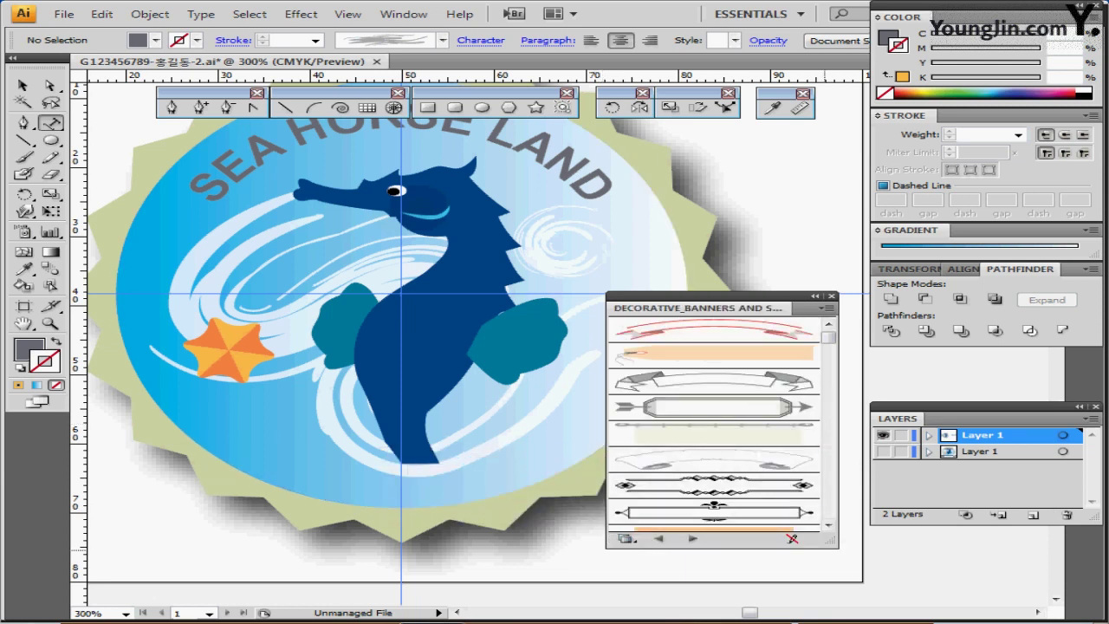
Browse the enlarged brush library, choose the grey Banner 7 scroll brush, and close the library.
drag(836, 547, 836, 594)
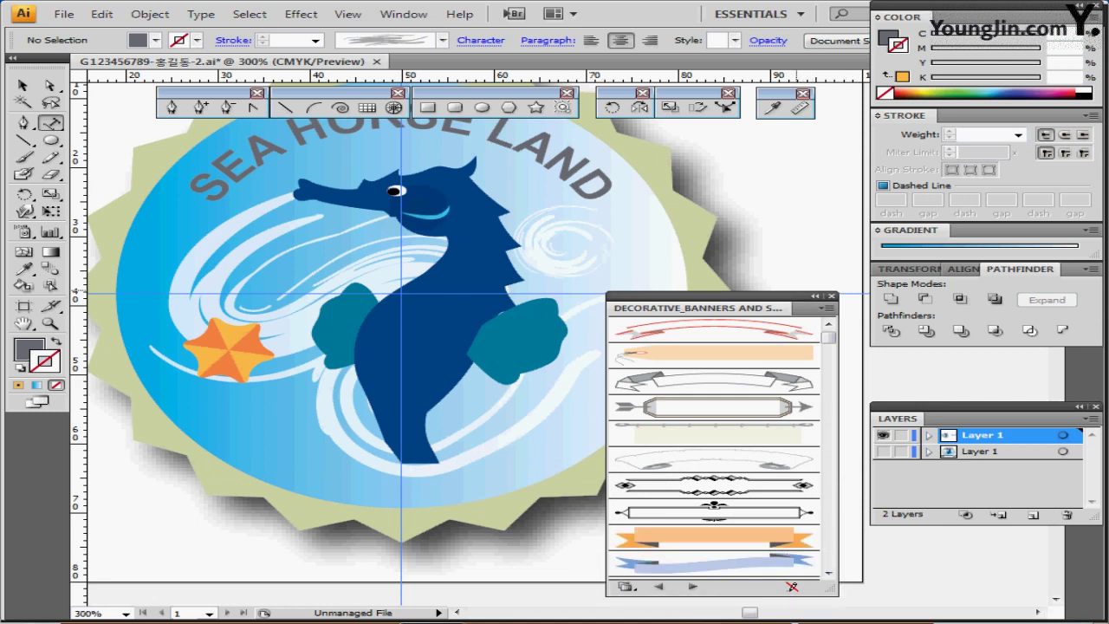
drag(763, 296, 760, 221)
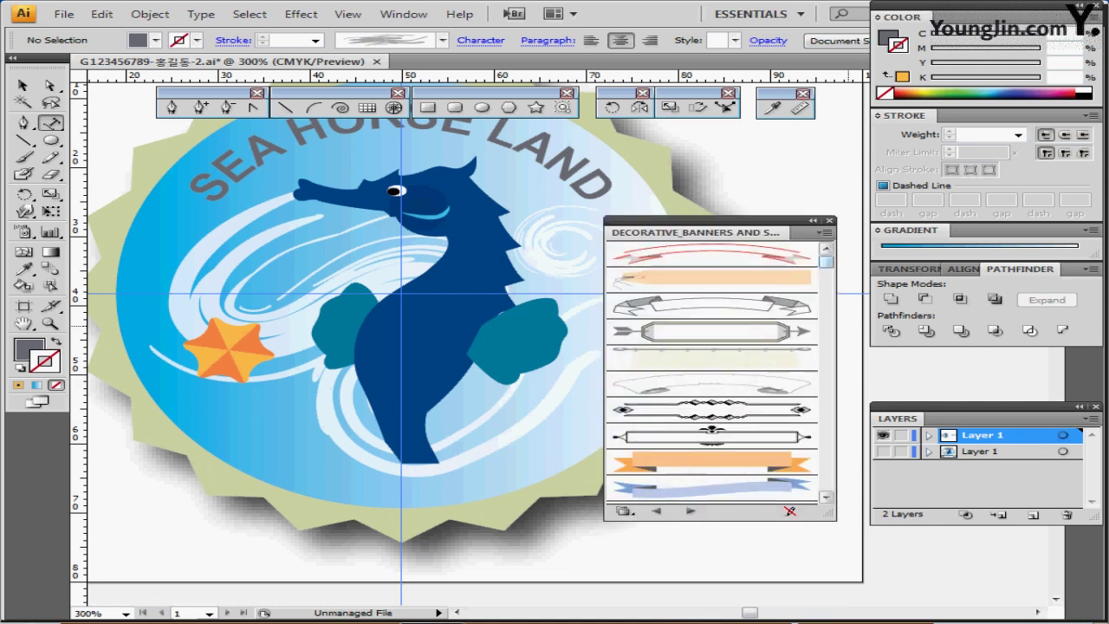
drag(826, 261, 826, 349)
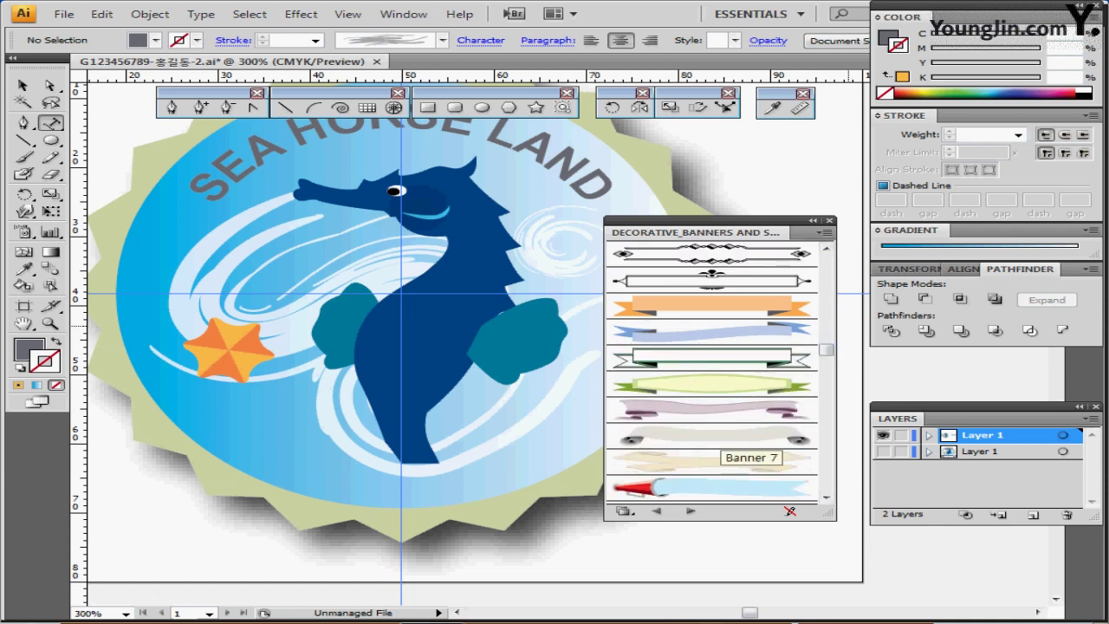
click(719, 437)
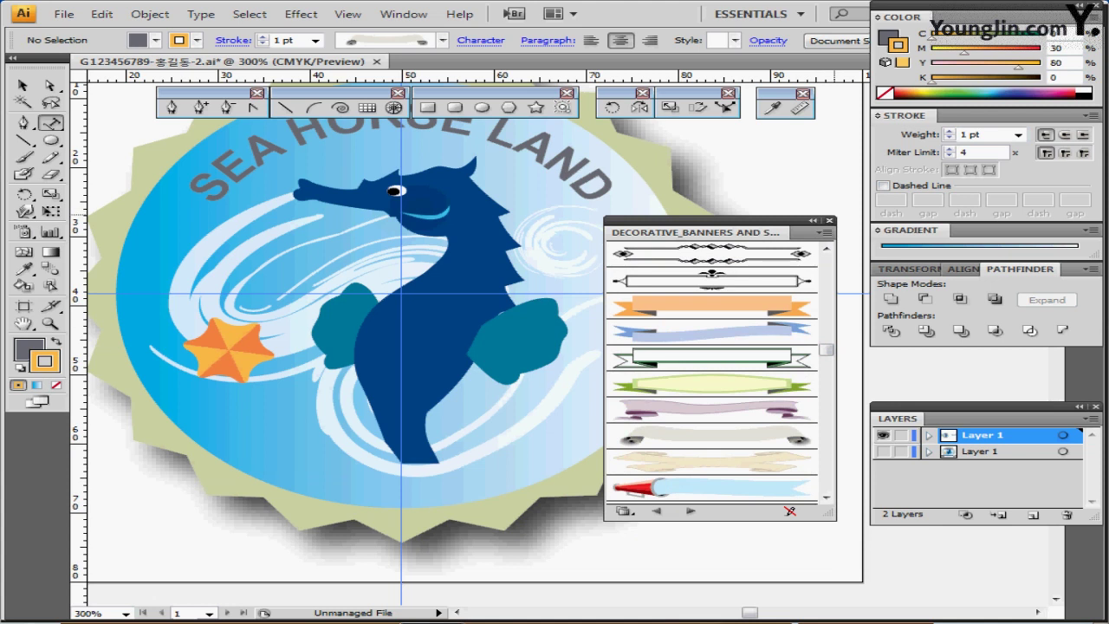
click(829, 220)
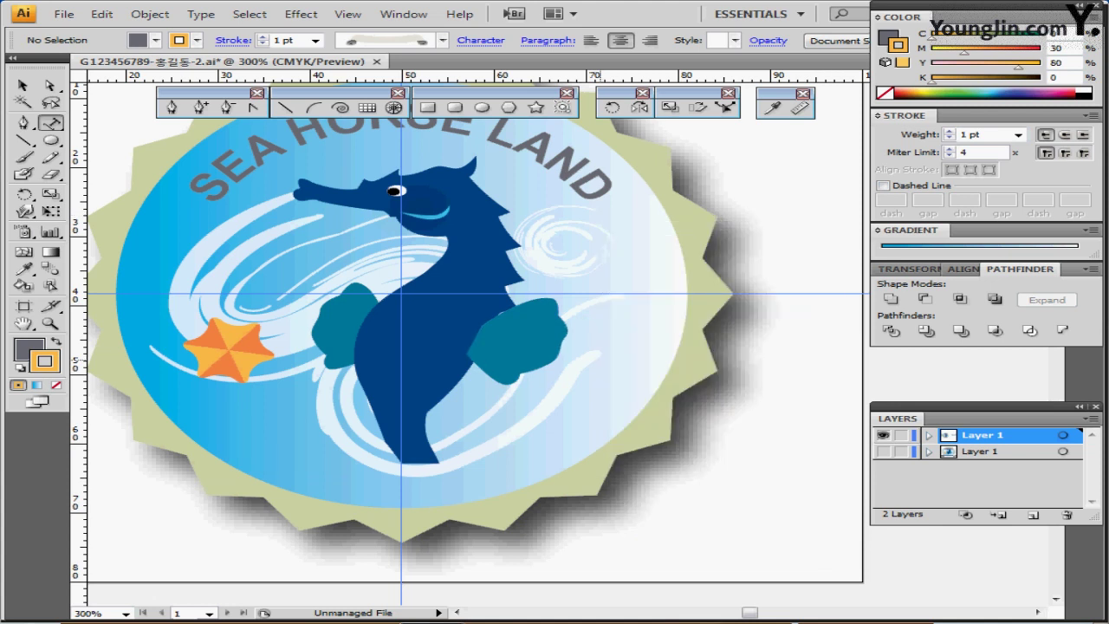
Draw an 80 mm line at 0° across the badge's lower part with the scroll banner brush.
key(ctrl+minus)
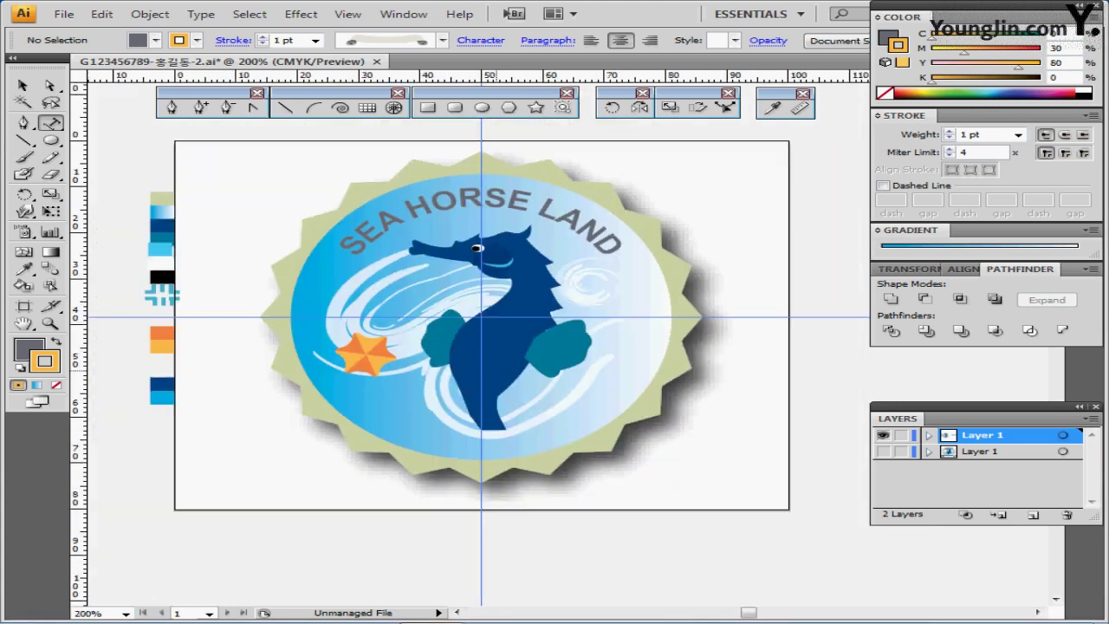
click(285, 108)
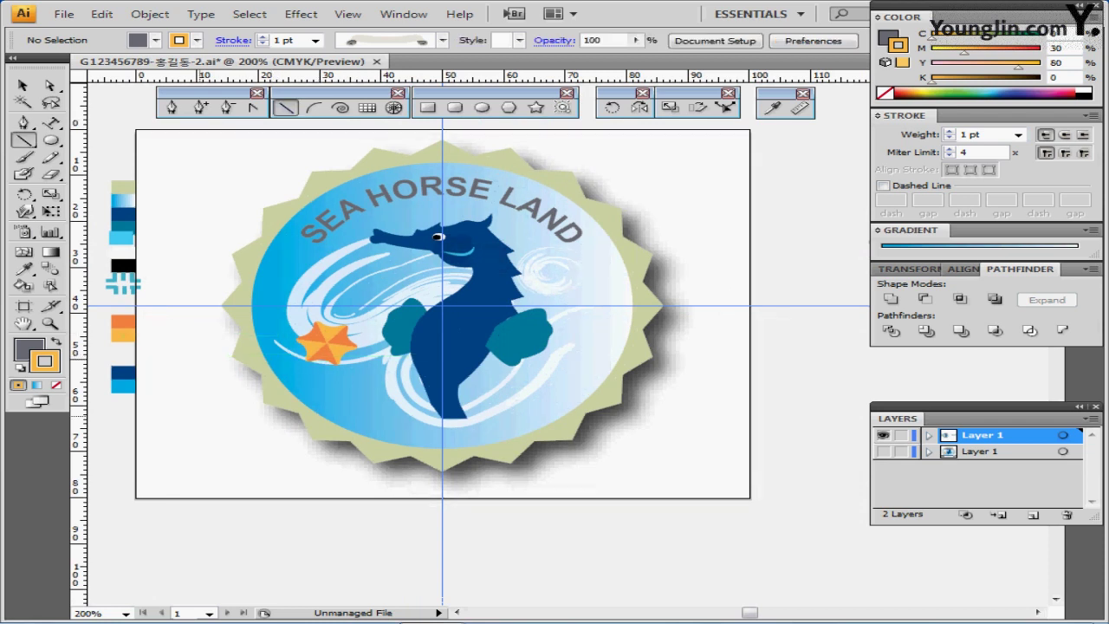
click(221, 418)
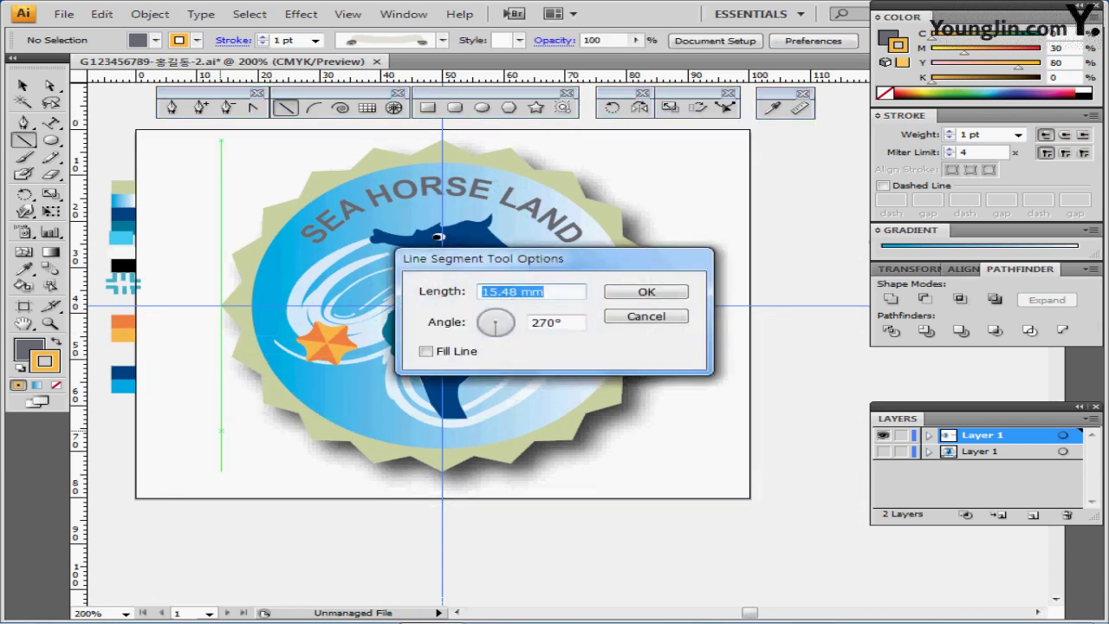
text(80)
key(Tab)
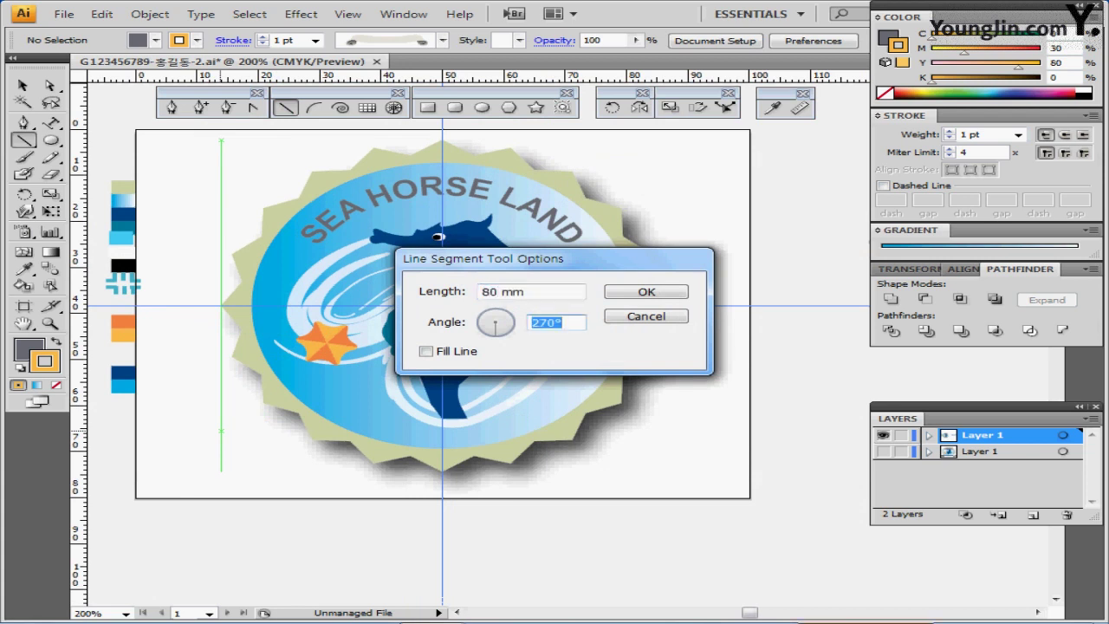
text(0)
key(Tab)
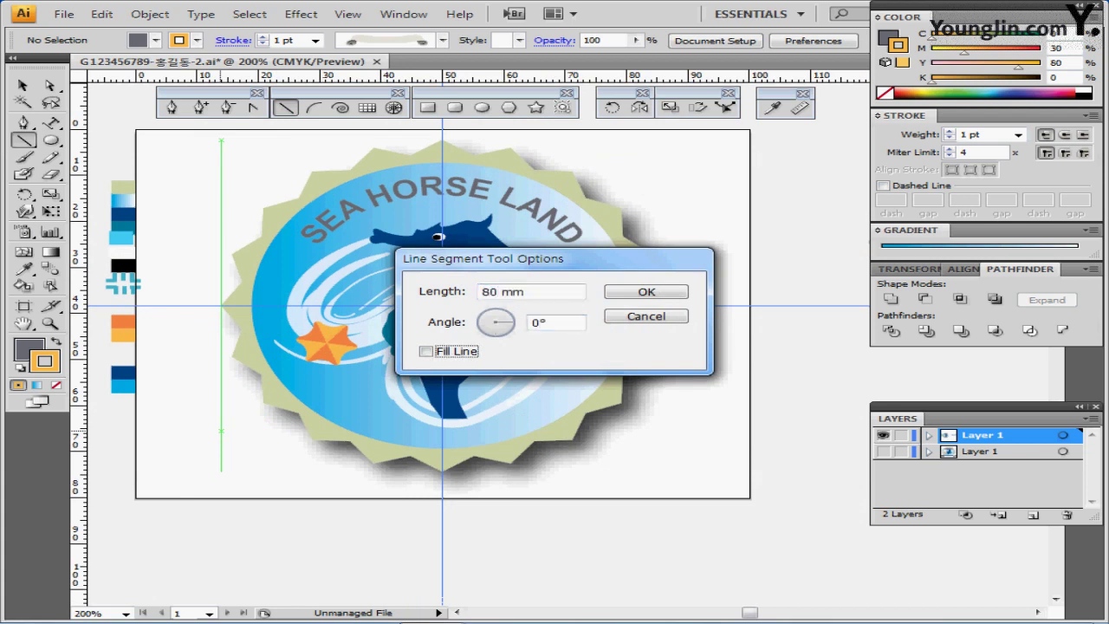
key(Return)
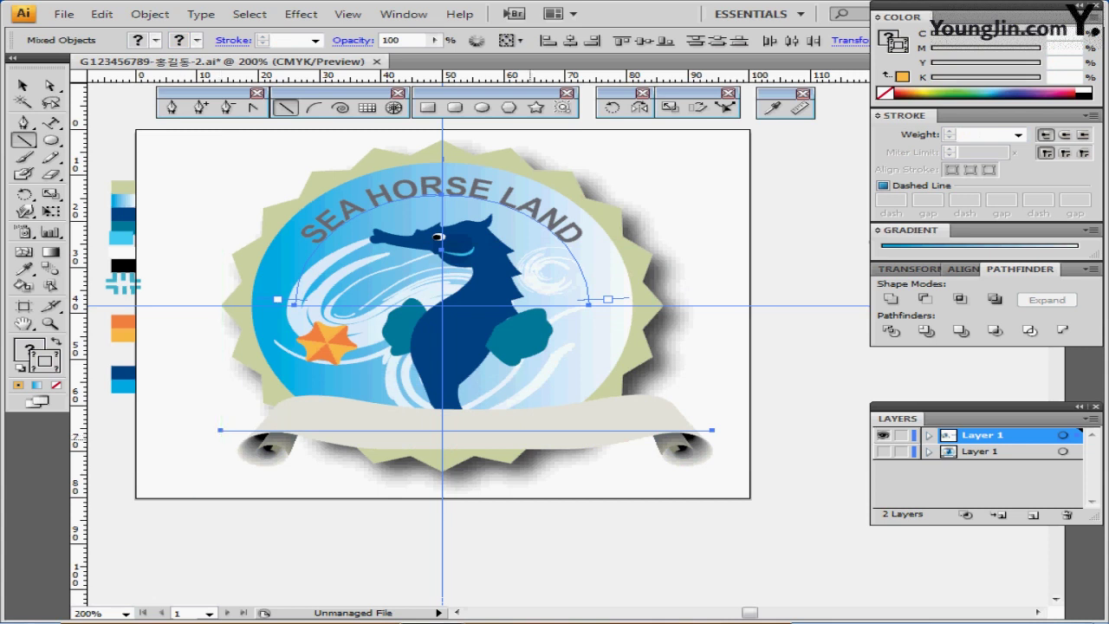
Select only the banner line and move it slightly down and to the left over the badge's lower edge.
drag(560, 430, 536, 447)
key(ctrl+z)
ctrl+click(779, 483)
ctrl+click(680, 429)
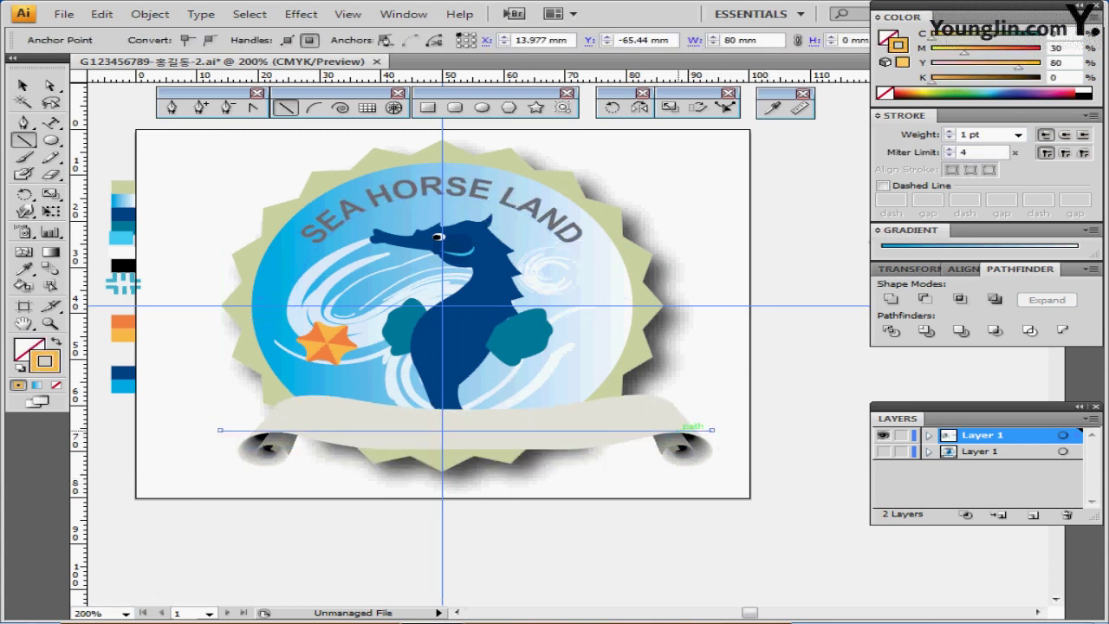
key(v)
key(ctrl+shift+a)
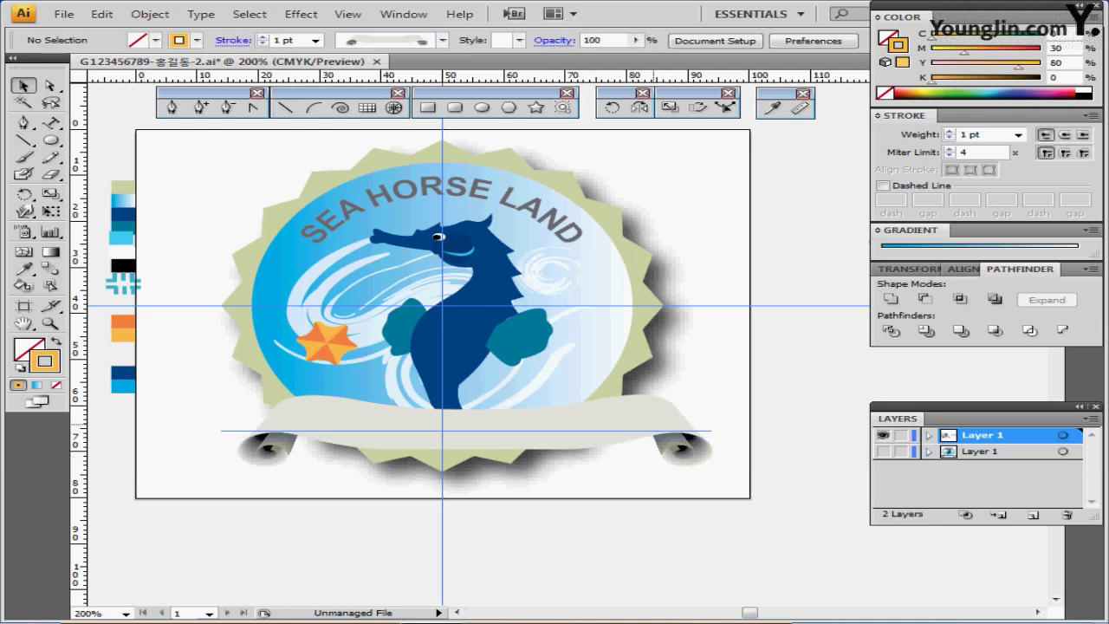
drag(654, 431, 644, 443)
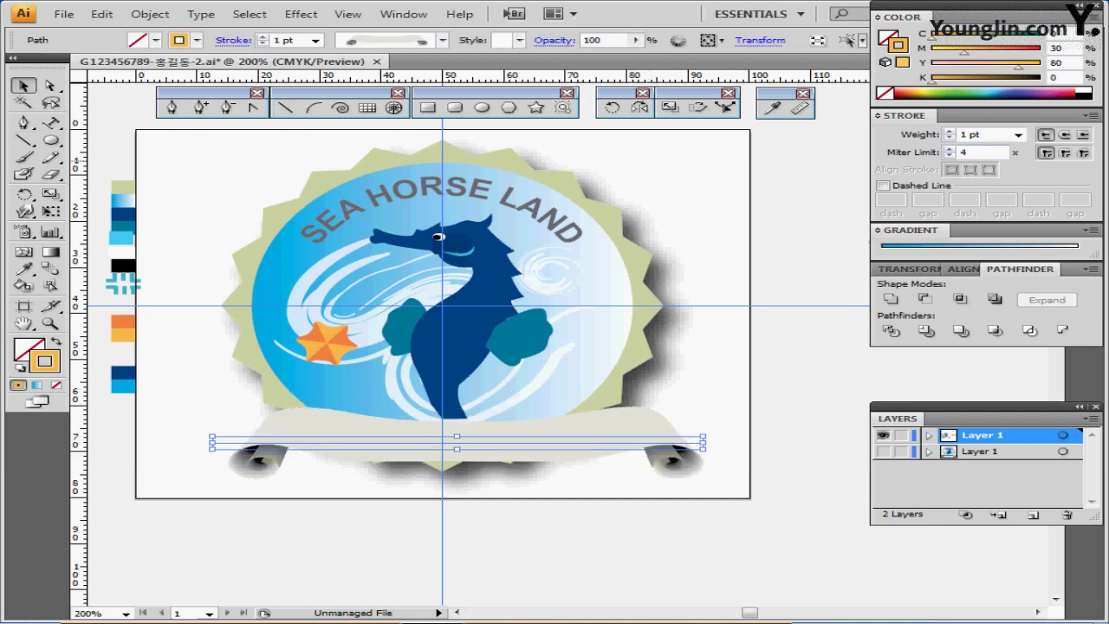
Set the banner's stroke weight to 1.5 pt, shift it slightly left toward the badge's center, and deselect it.
double_click(968, 135)
text(1)
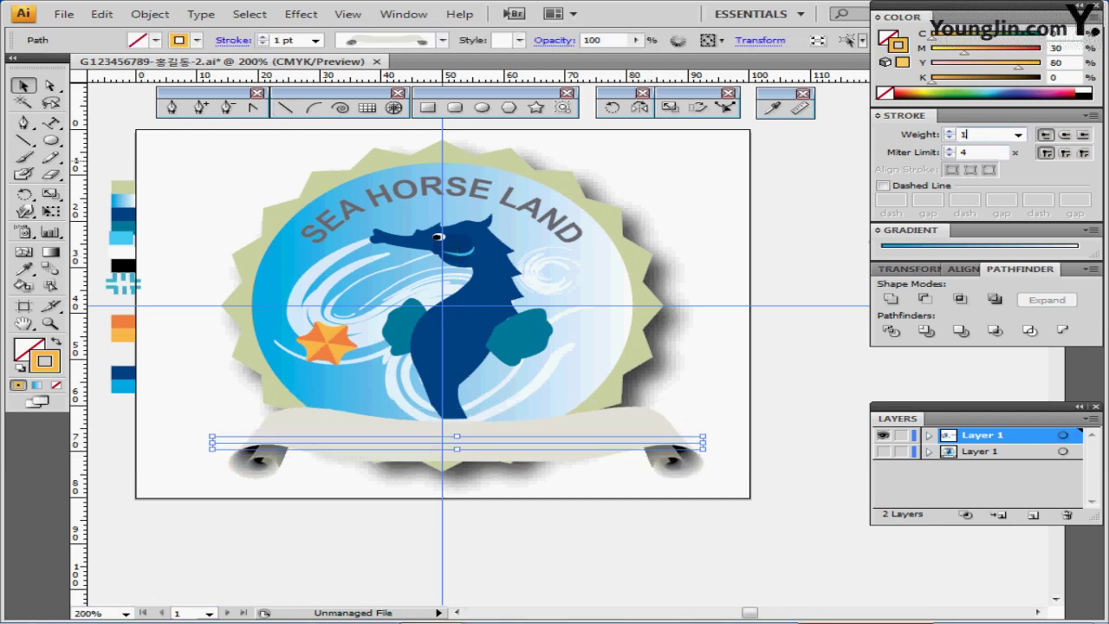
text(.5)
key(Return)
click(840, 354)
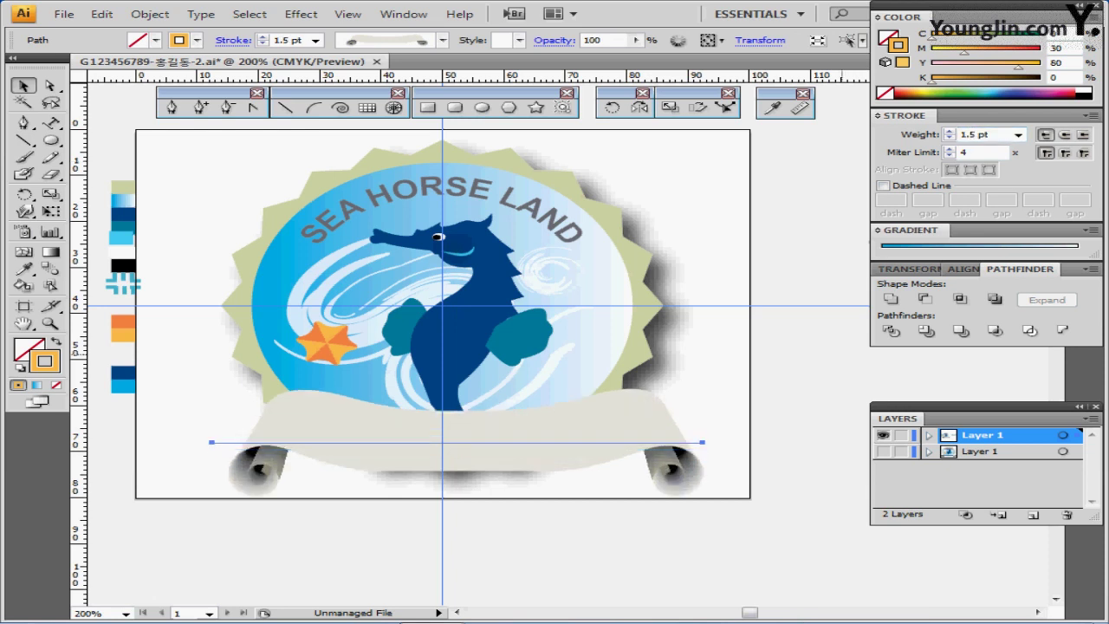
drag(657, 442, 657, 442)
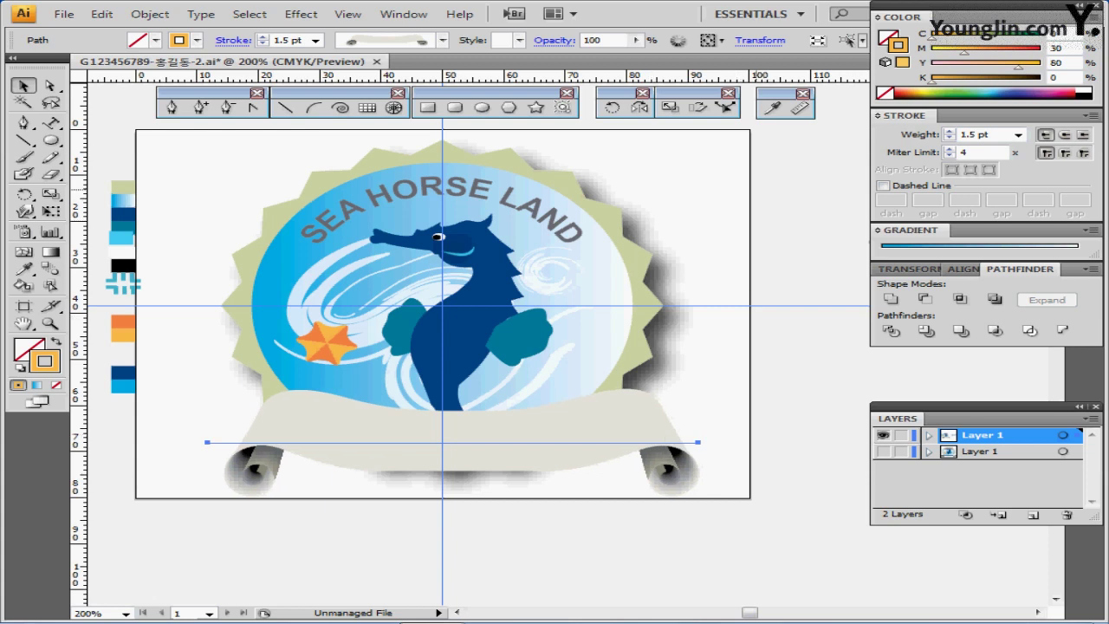
click(752, 530)
Check the artwork in Outline view and select the curved spine path inside the seahorse's body.
key(ctrl+y)
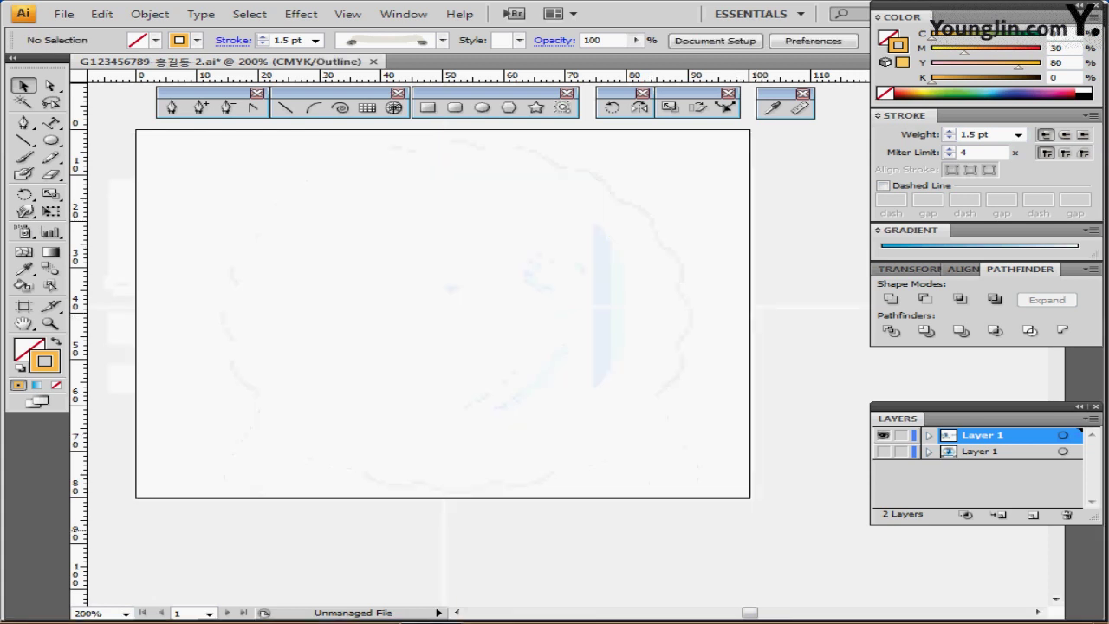
key(ctrl+y)
key(ctrl+y)
key(ctrl+y)
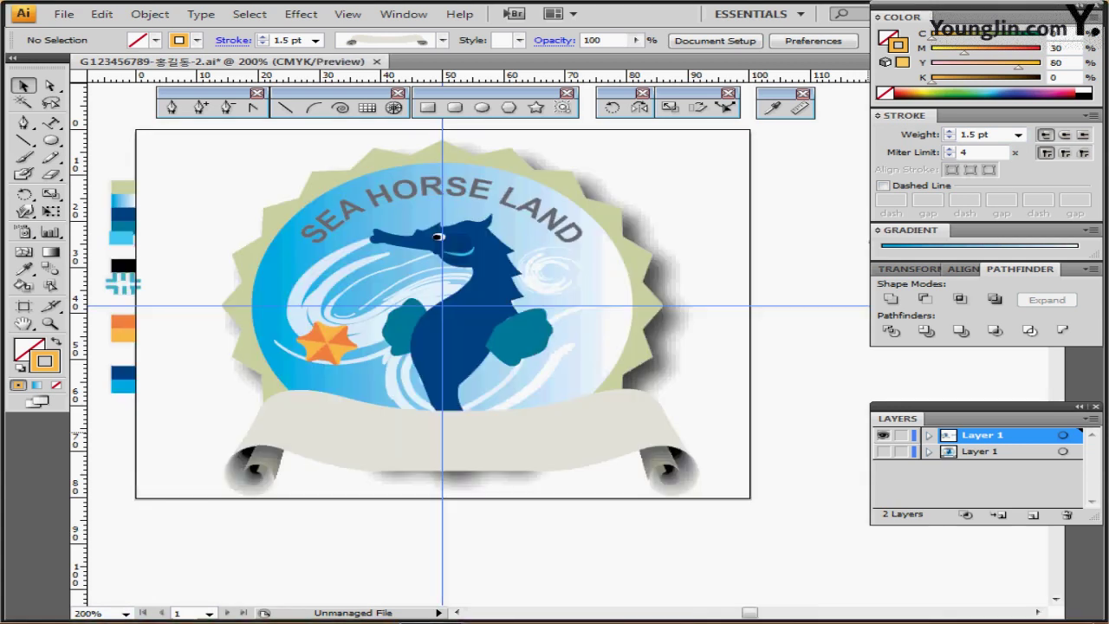
key(ctrl+y)
click(497, 369)
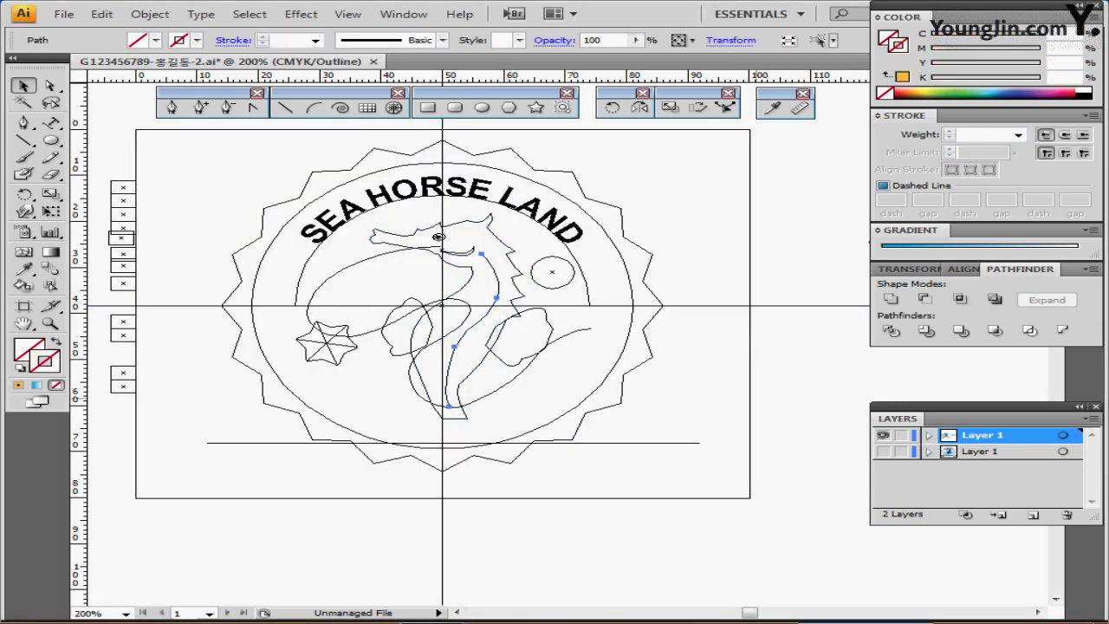
click(495, 290)
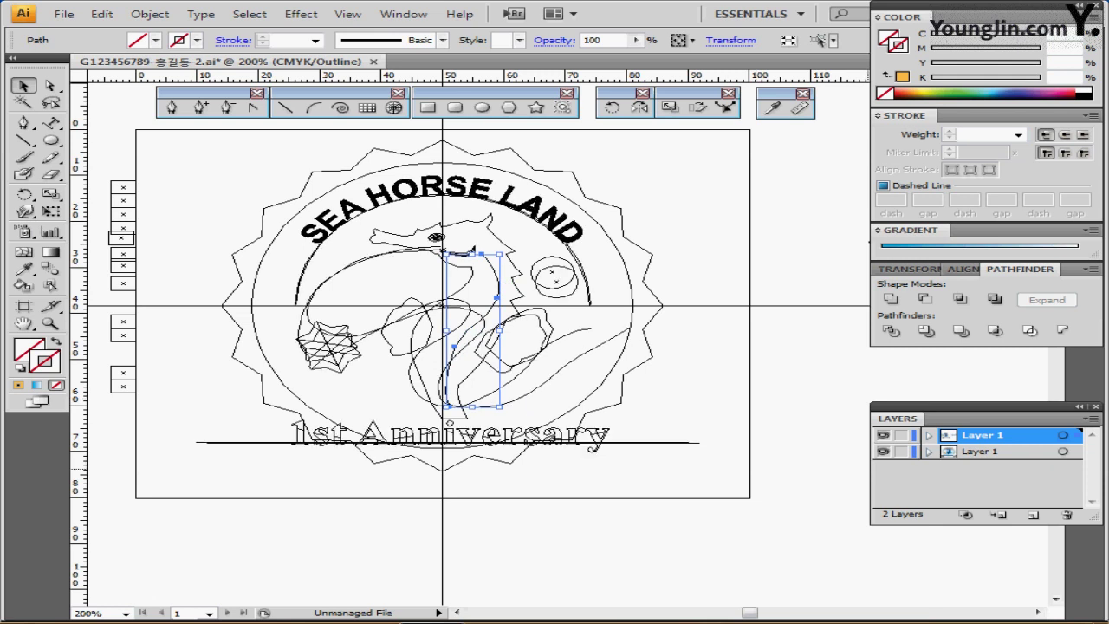
key(ctrl+y)
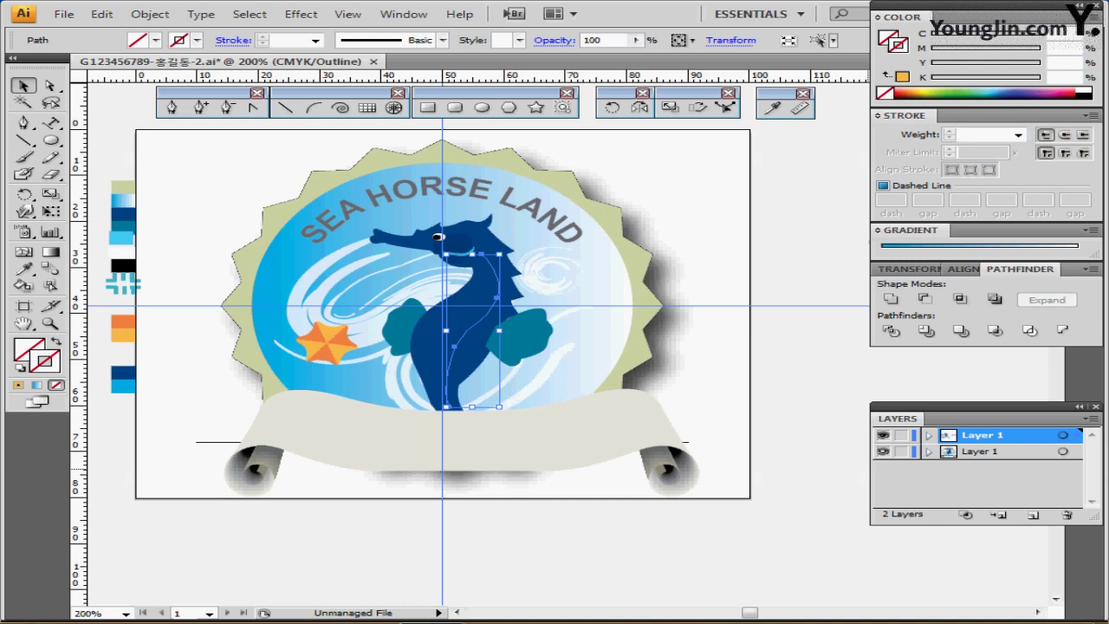
Isolate the lower reference layer, make it active, and select its dashed 5 pt spine curve for copying.
click(883, 435)
click(883, 452)
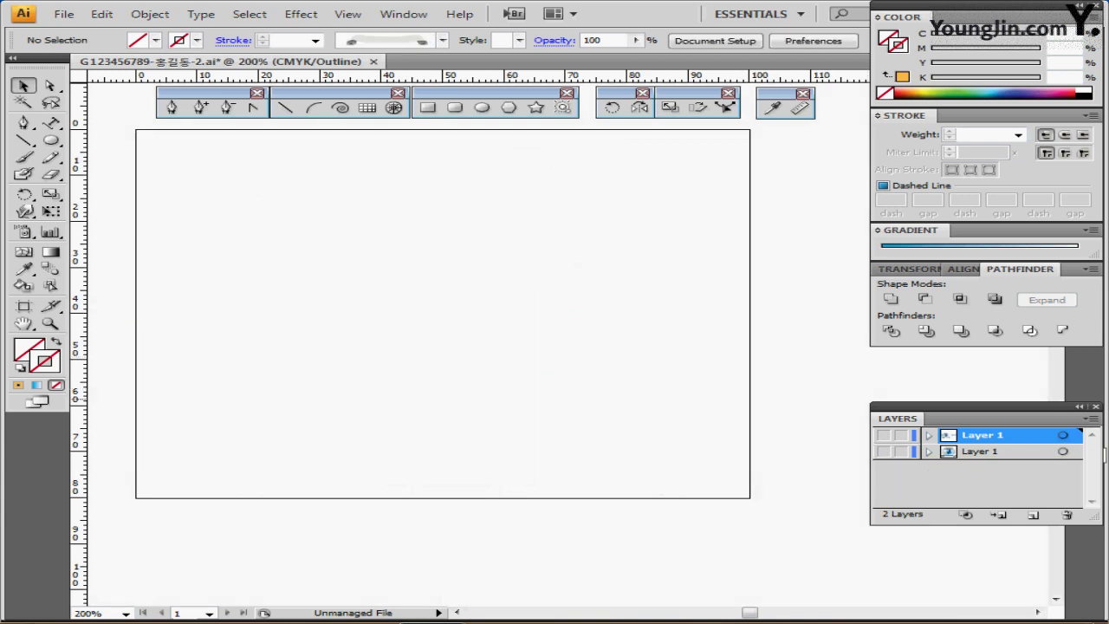
click(982, 452)
click(882, 451)
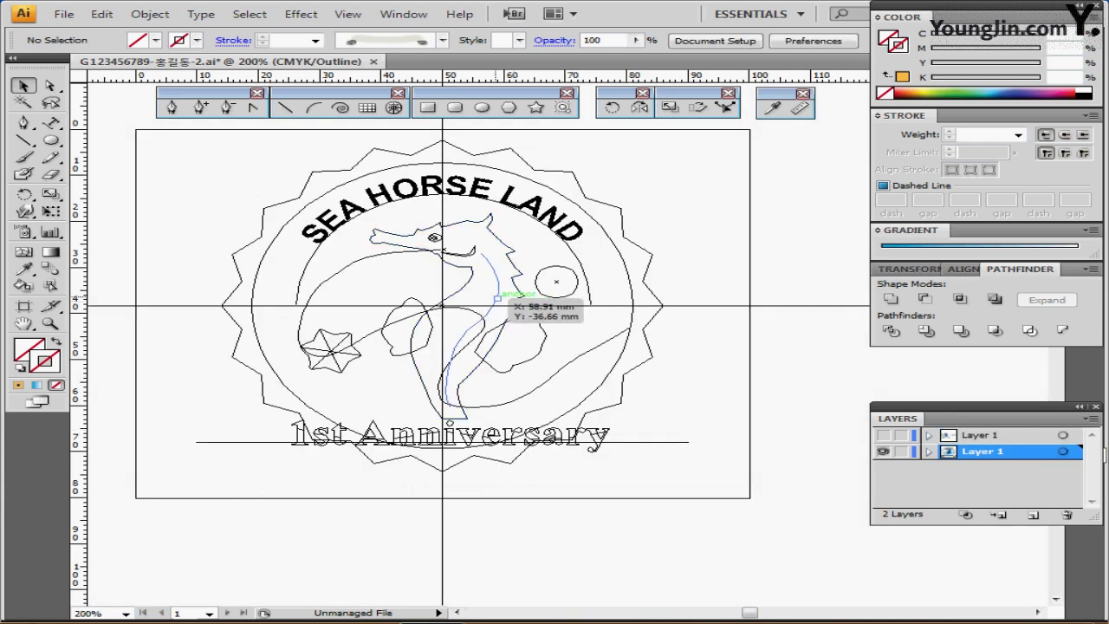
click(497, 297)
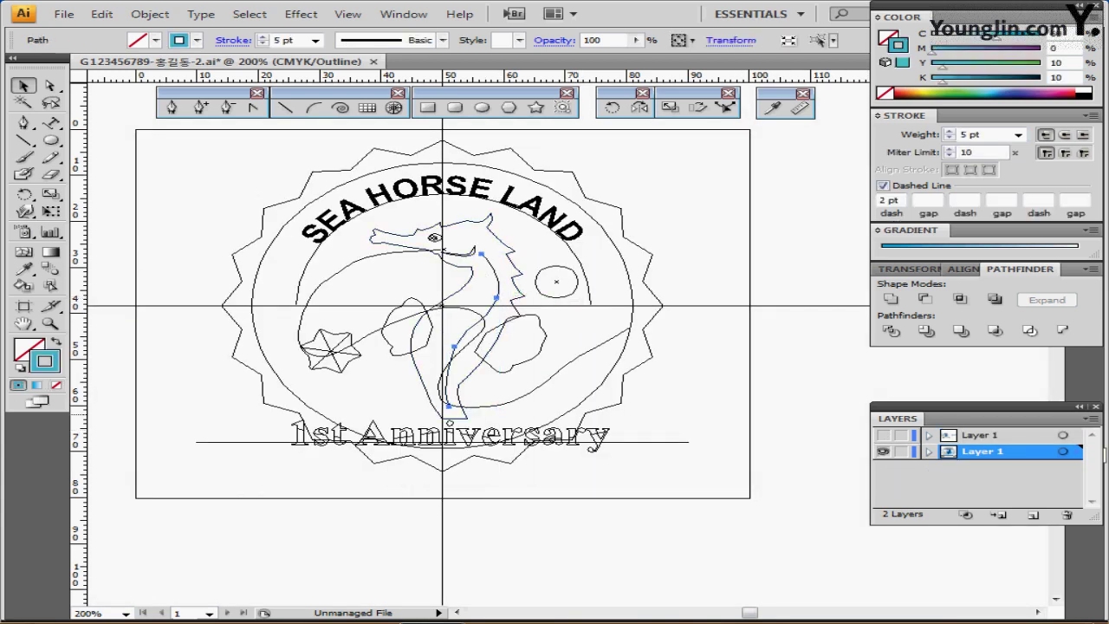
Return to the upper layer with the lower one hidden, paste the dashed spine curve in front, and save the file.
click(883, 435)
click(982, 435)
click(882, 451)
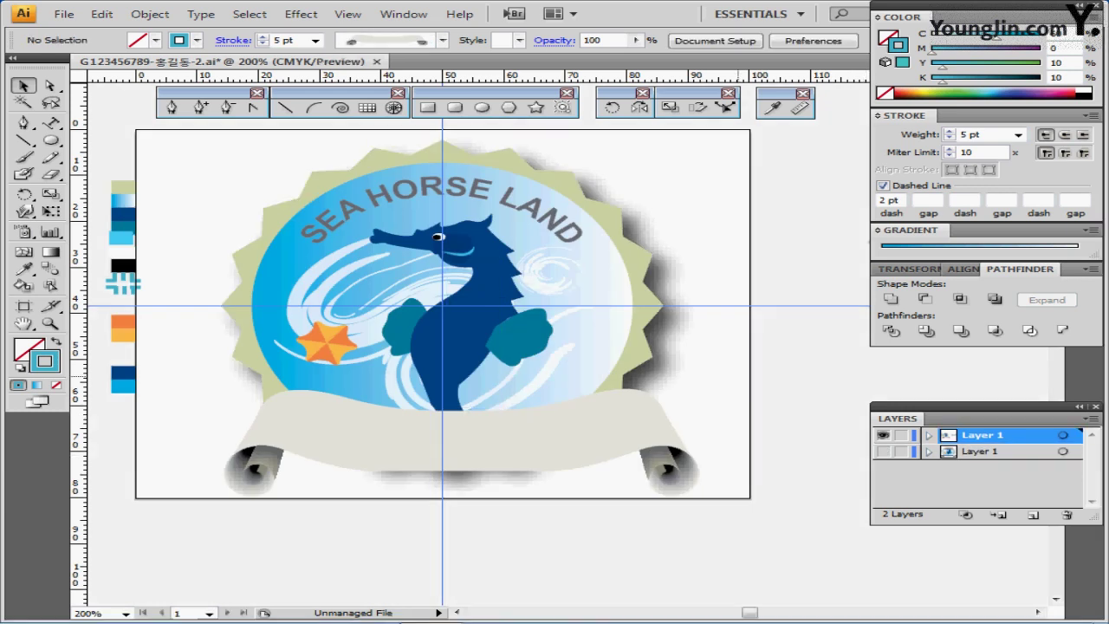
key(ctrl+f)
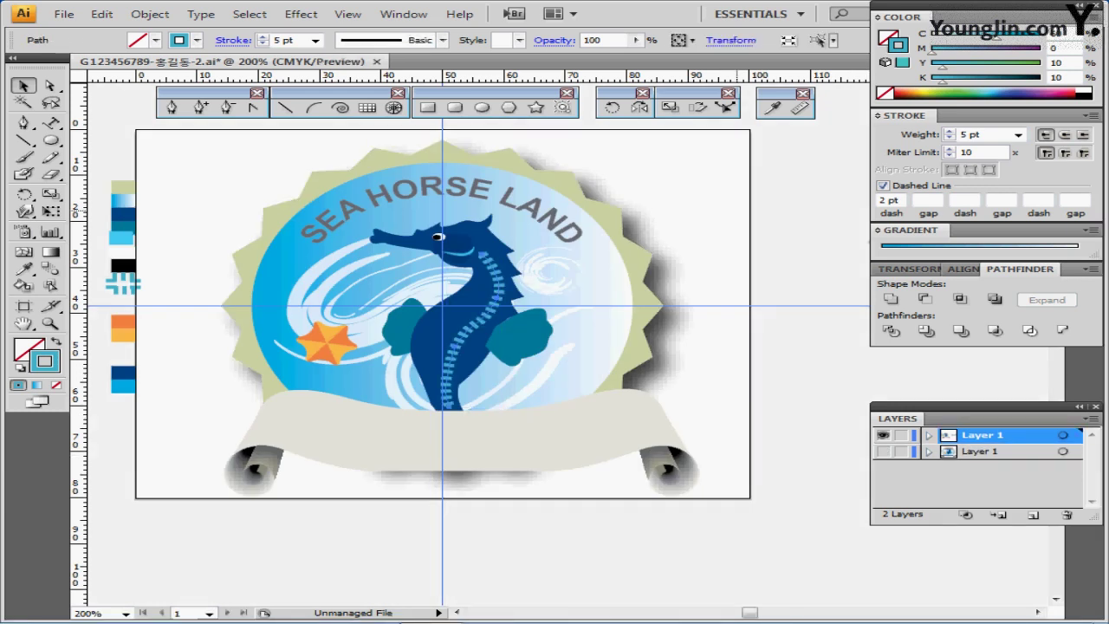
key(ctrl+s)
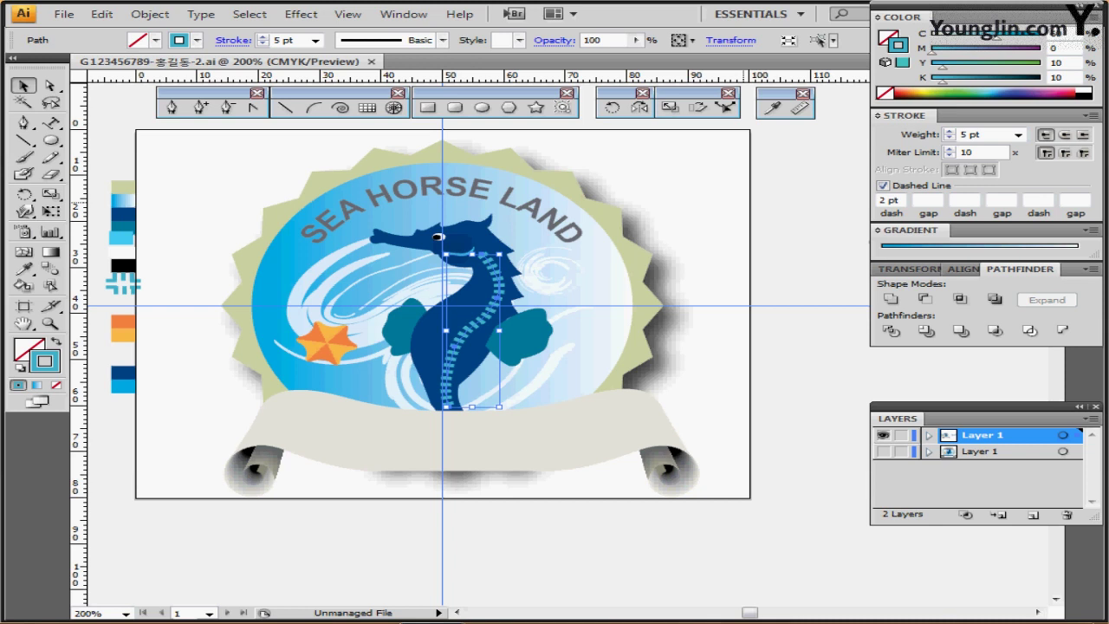
Move the blue 1st Anniversary text from beside the artboard onto the middle of the scroll banner.
click(750, 317)
drag(750, 318, 601, 297)
click(801, 298)
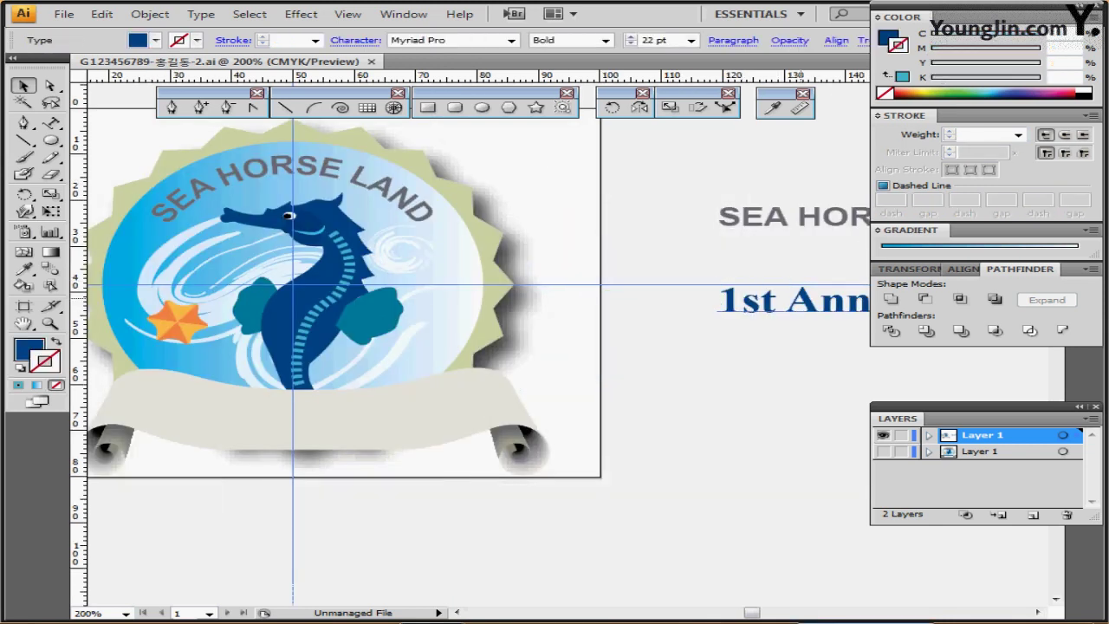
drag(731, 311, 249, 429)
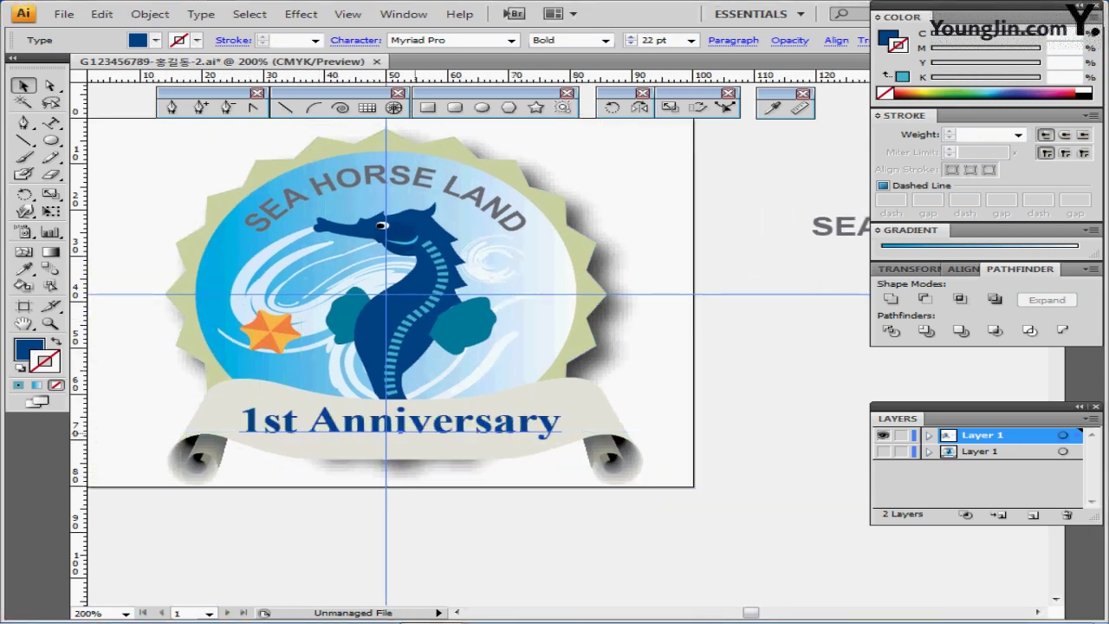
Convert the 1st Anniversary text on the banner to outlines and enter isolation mode on the resulting letter group.
right_click(415, 433)
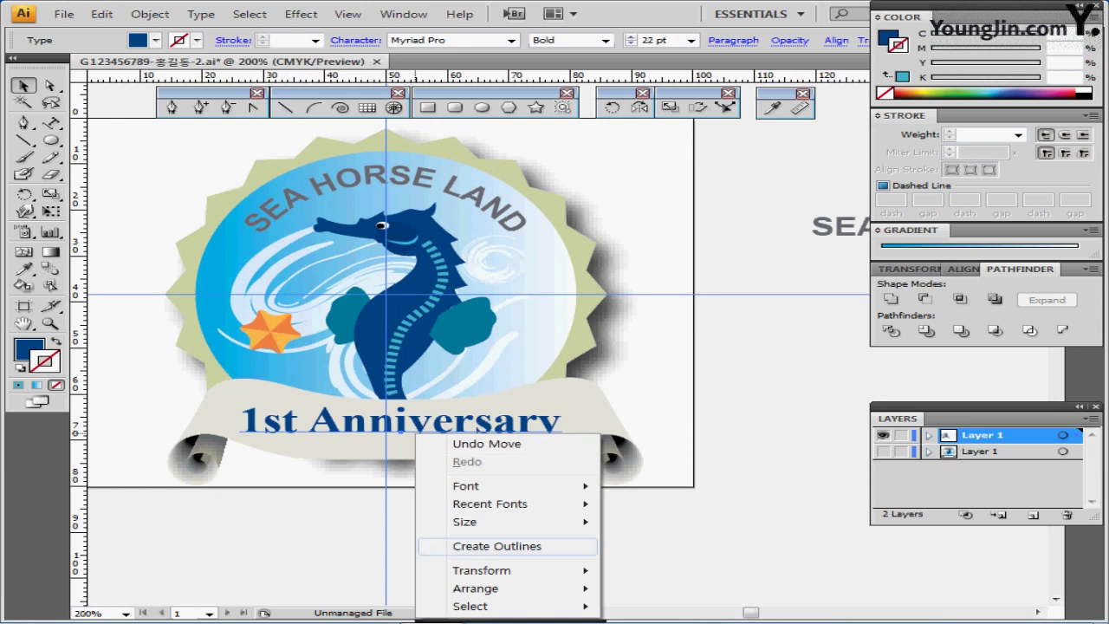
click(498, 546)
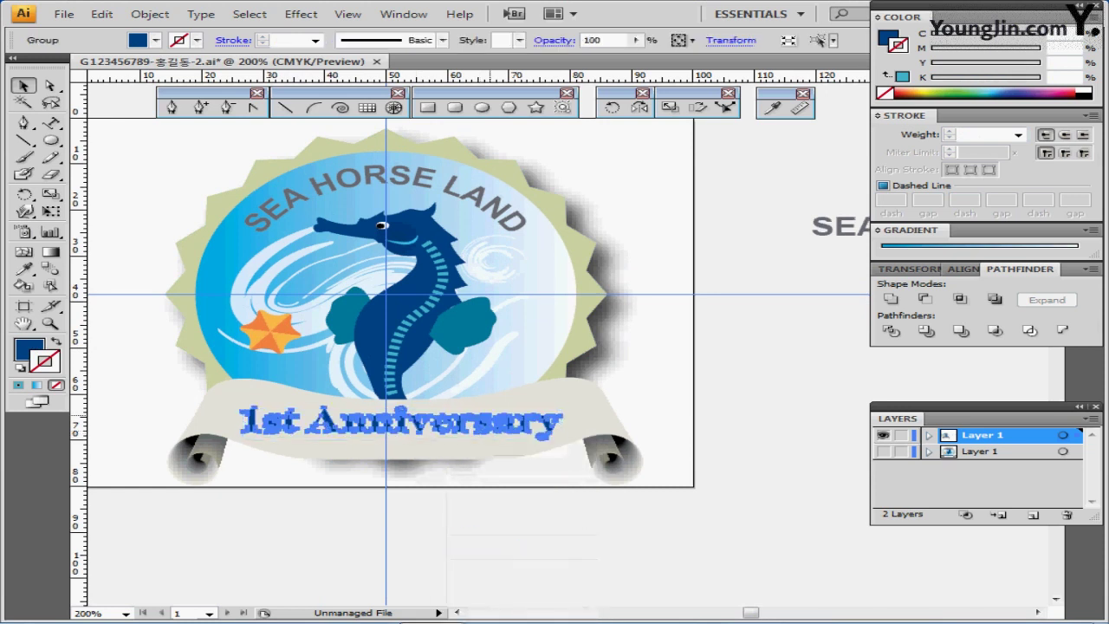
key(ctrl+plus)
key(ctrl+plus)
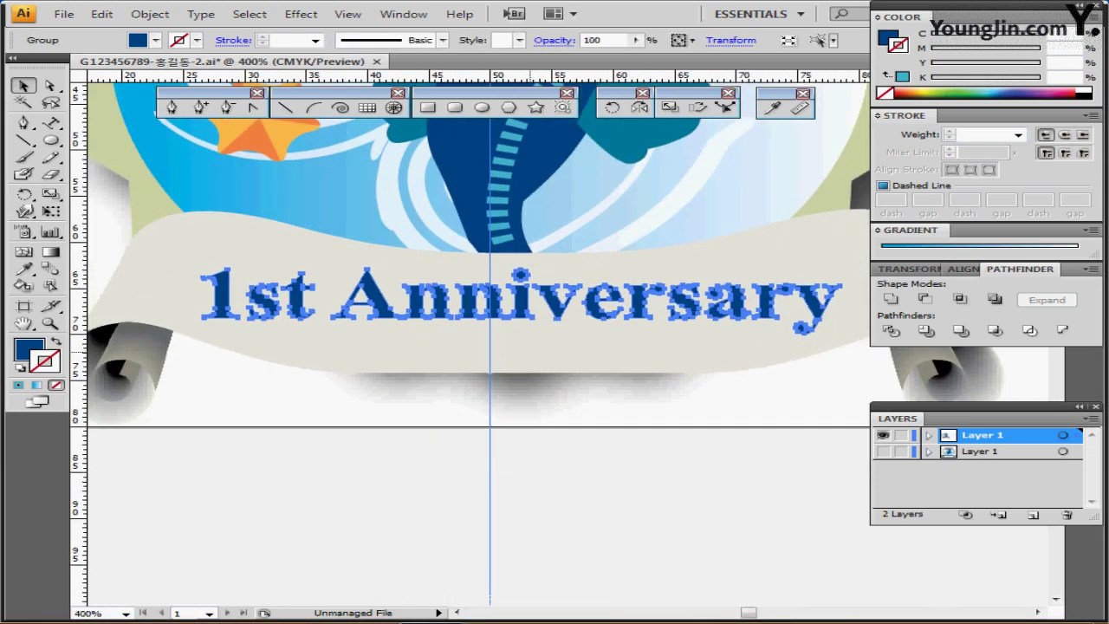
click(388, 295)
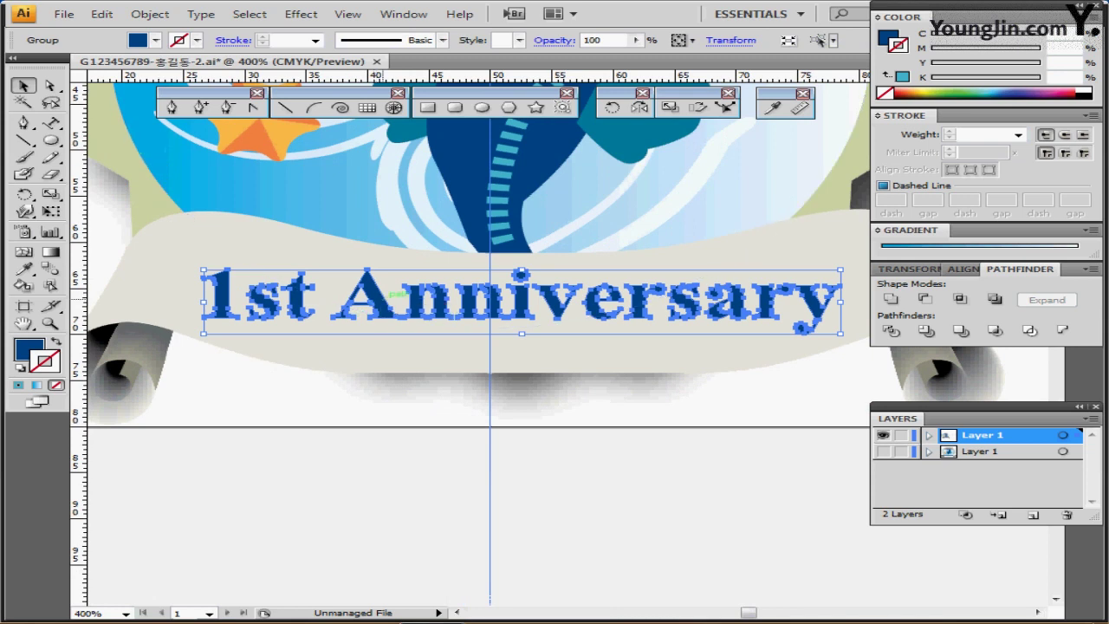
double_click(395, 294)
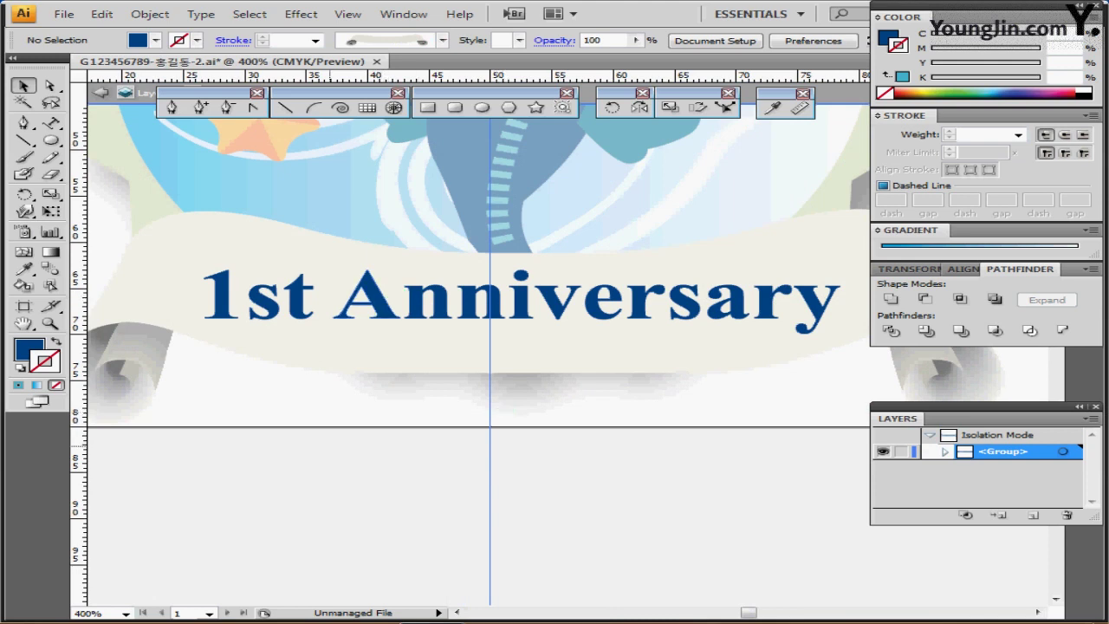
Draw a wavy open Pen path with no fill and a 1 pt black stroke across the middle of the full 1st Anniversary lettering.
click(172, 107)
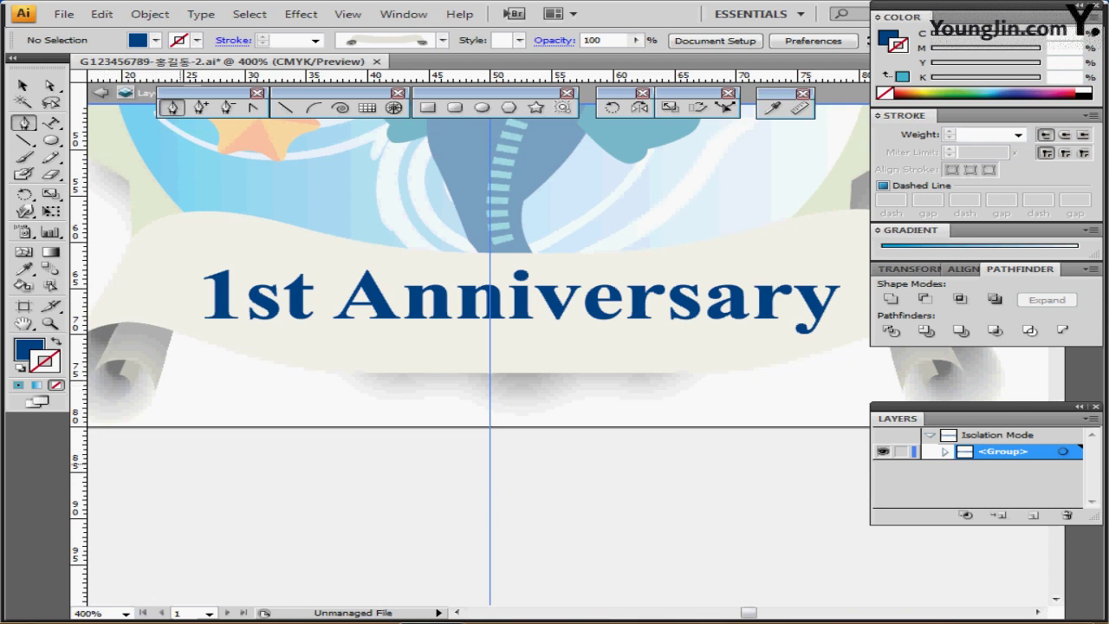
key(d)
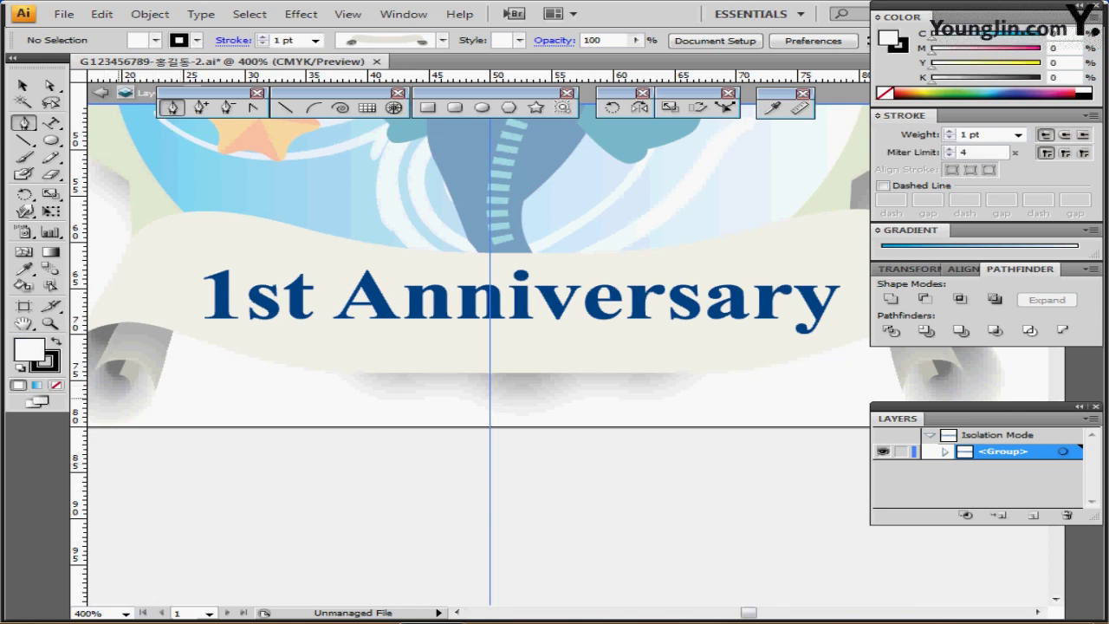
key(slash)
scroll(290, 322, down, 1)
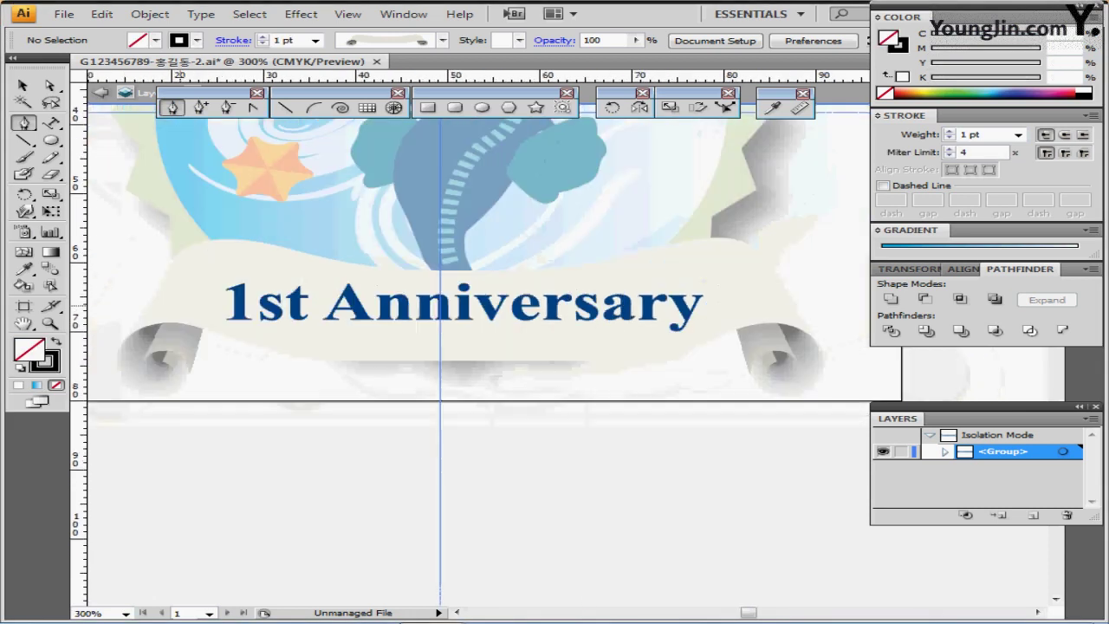
scroll(164, 299, right, 2)
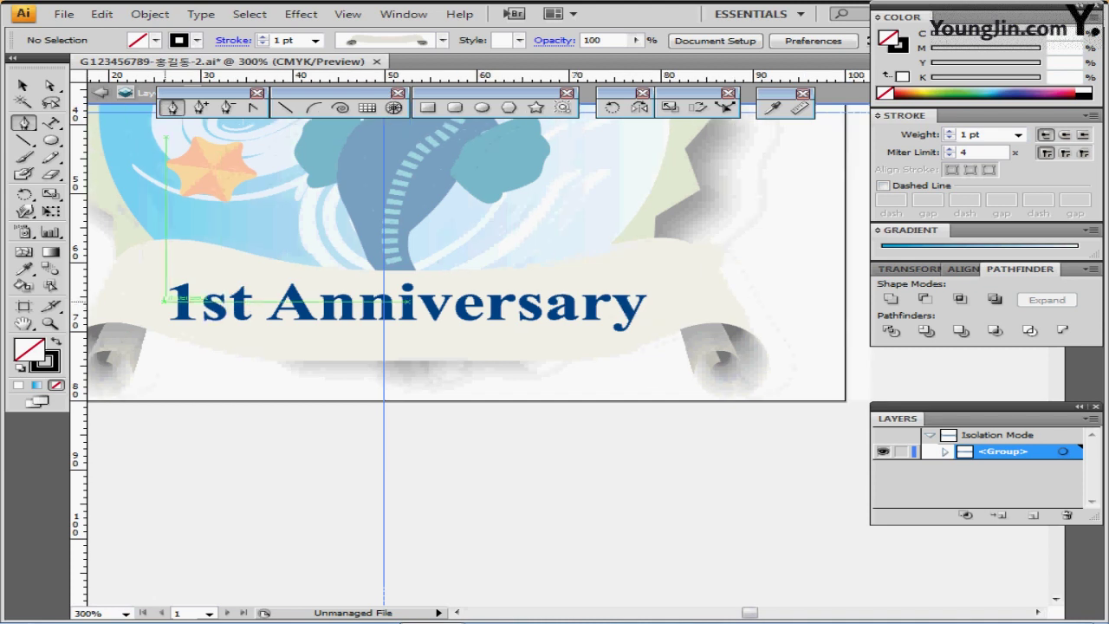
click(146, 294)
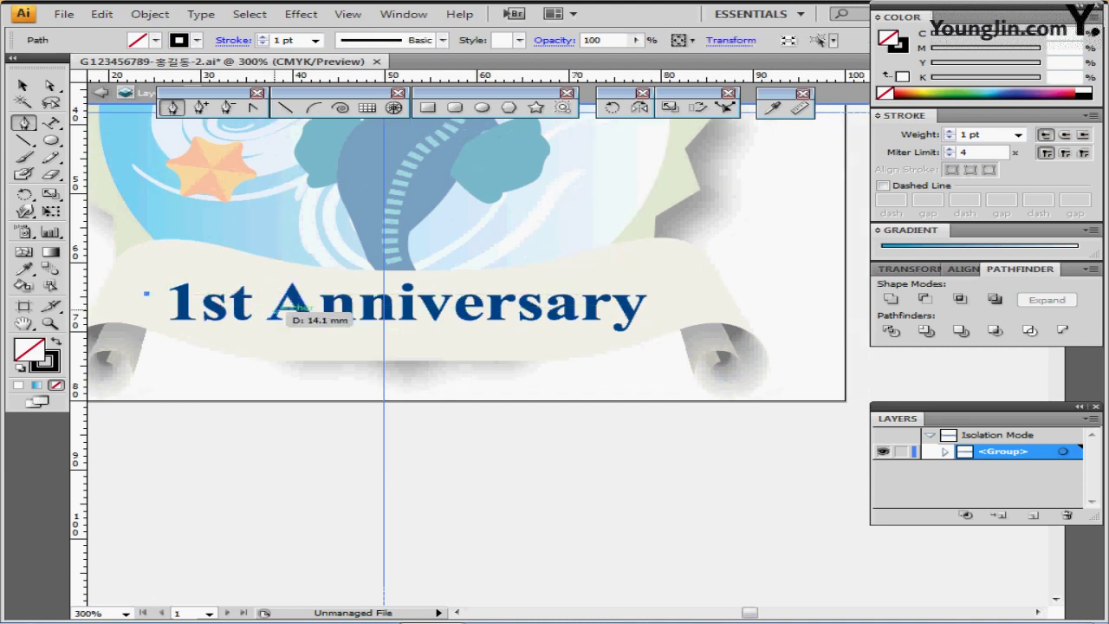
drag(274, 309, 303, 309)
drag(420, 300, 447, 301)
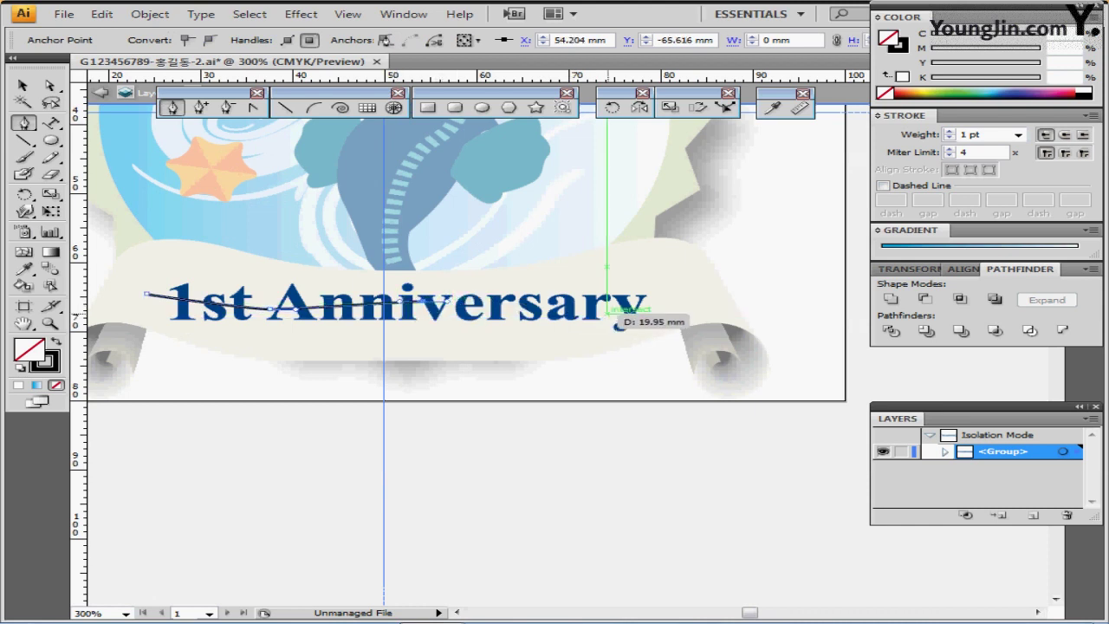
mouse_move(606, 310)
mouse_down()
mouse_move(654, 303)
mouse_move(703, 267)
mouse_up()
Select the lettering together with the wavy path and split the letters along it with Pathfinder Divide.
key(ctrl+a)
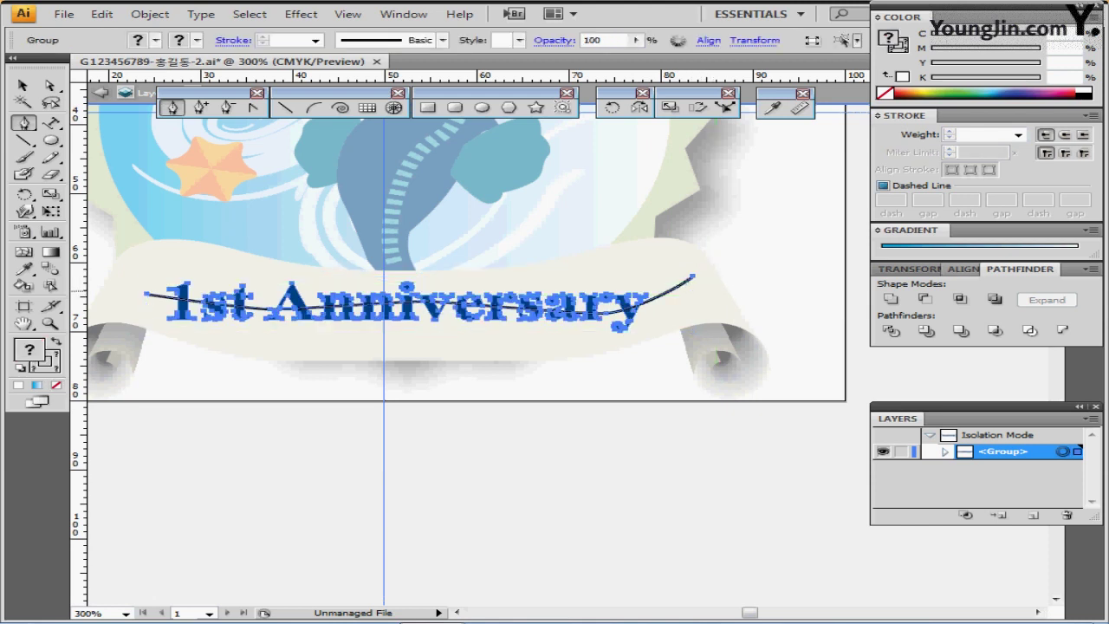
click(891, 330)
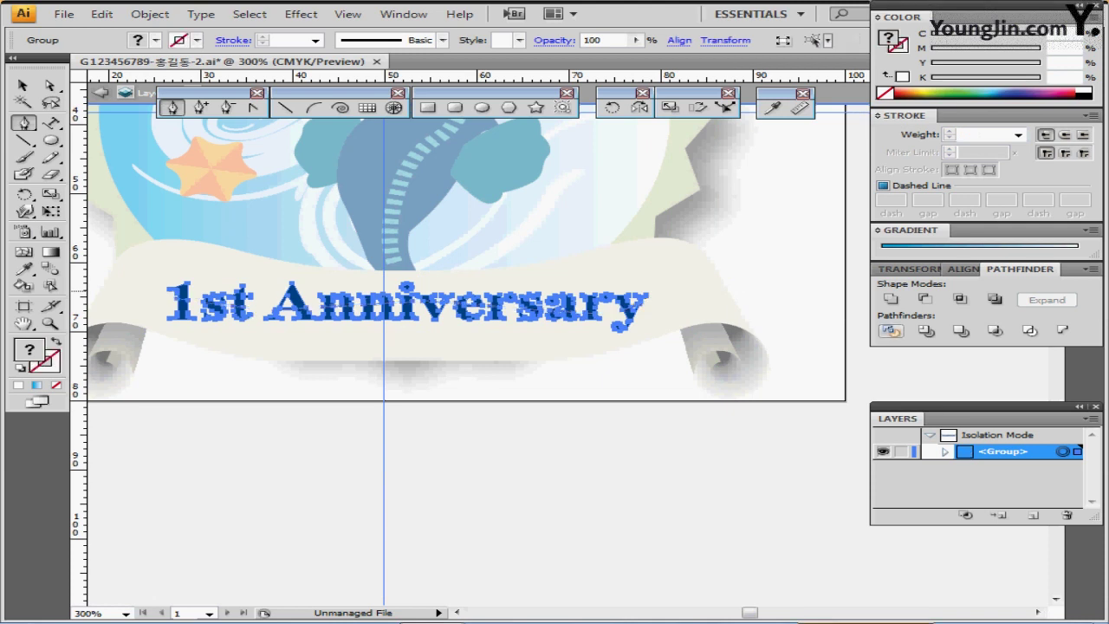
key(ctrl+minus)
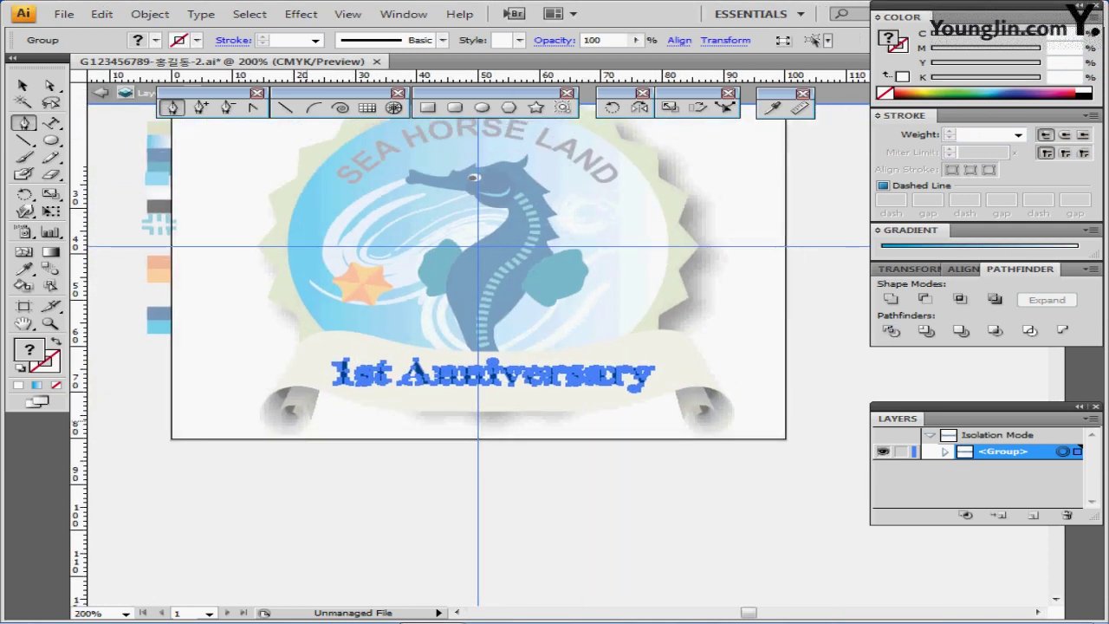
key(ctrl+plus)
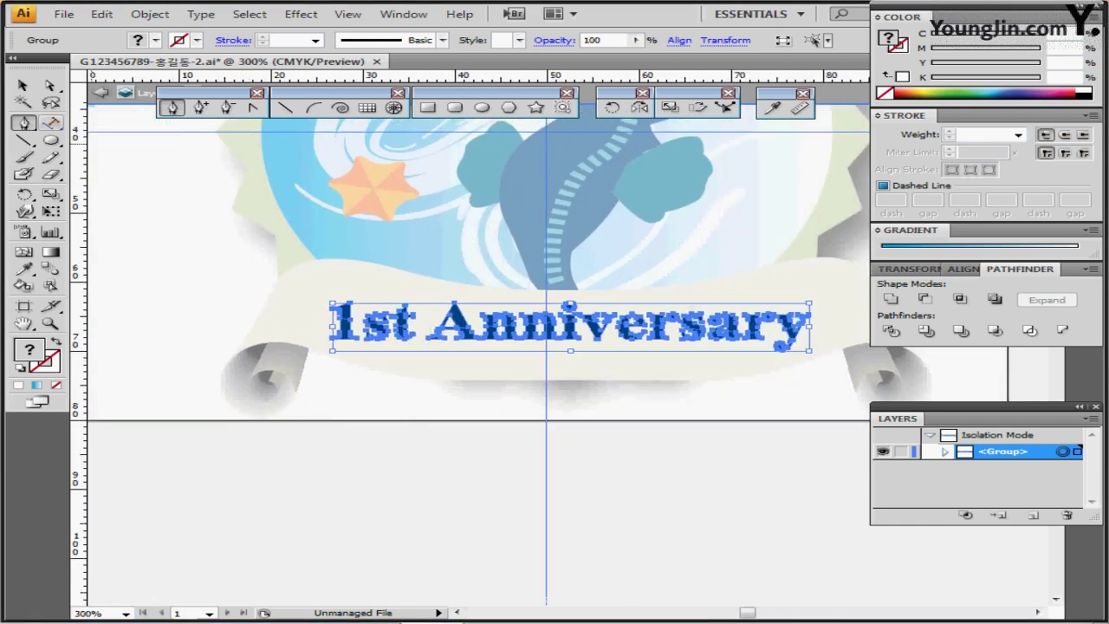
Select the lower halves of the divided letters and fill them with the light blue sampled from the lowest swatch beside the artboard.
key(v)
key(ctrl+shift+a)
drag(284, 426, 809, 336)
key(ctrl+minus)
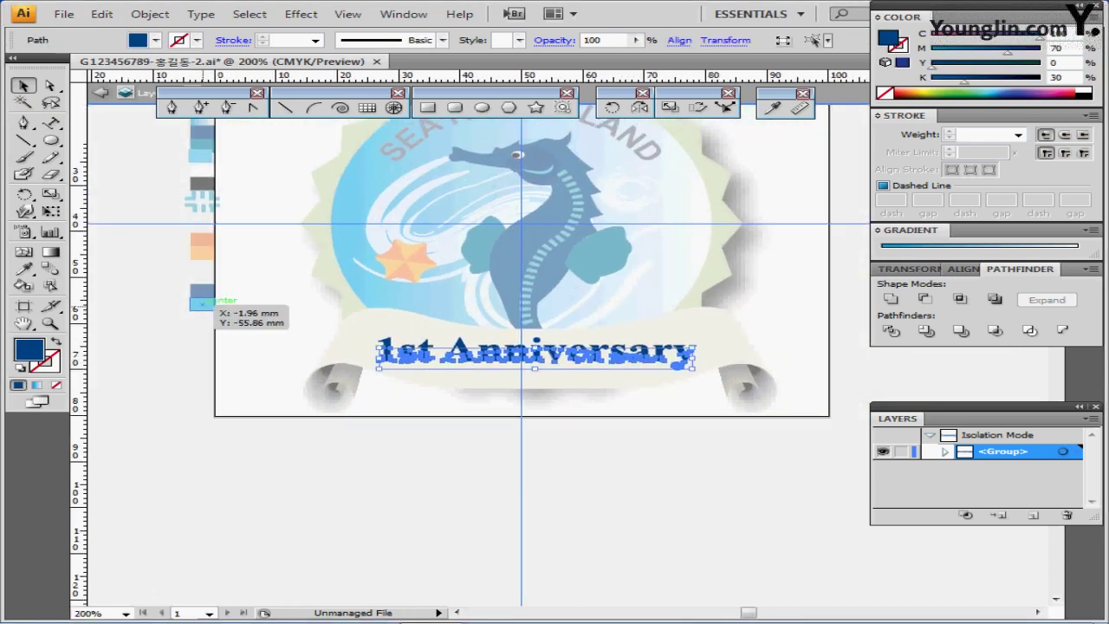
key(i)
click(202, 303)
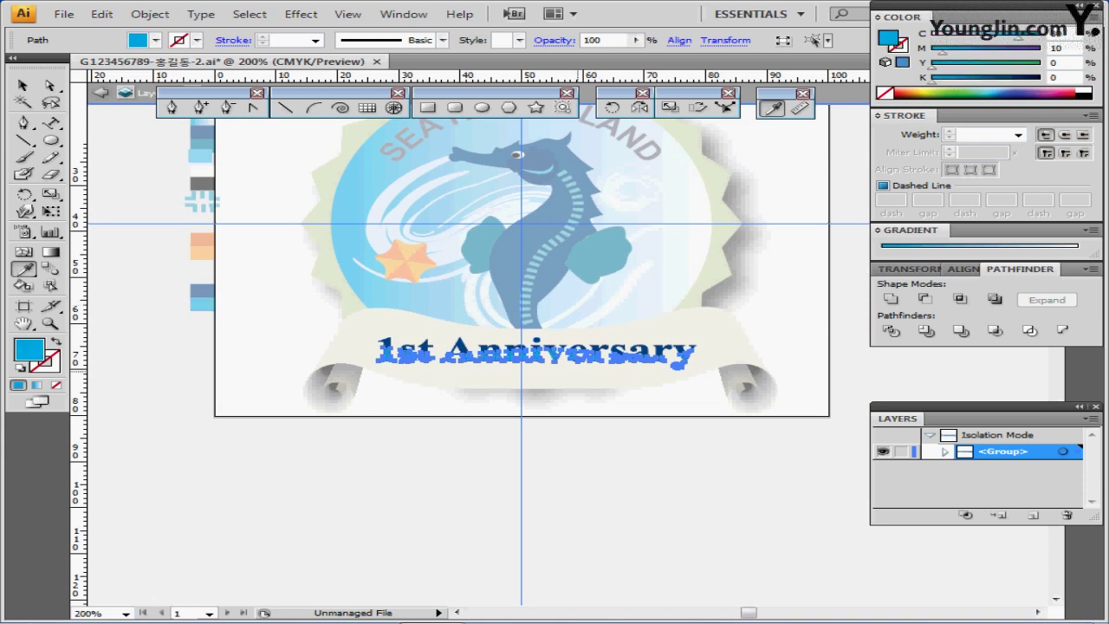
Inspect the two-tone lettering up close, exit isolation mode, and deselect everything with the whole badge in view.
key(ctrl+plus)
key(ctrl+plus)
drag(453, 328, 515, 331)
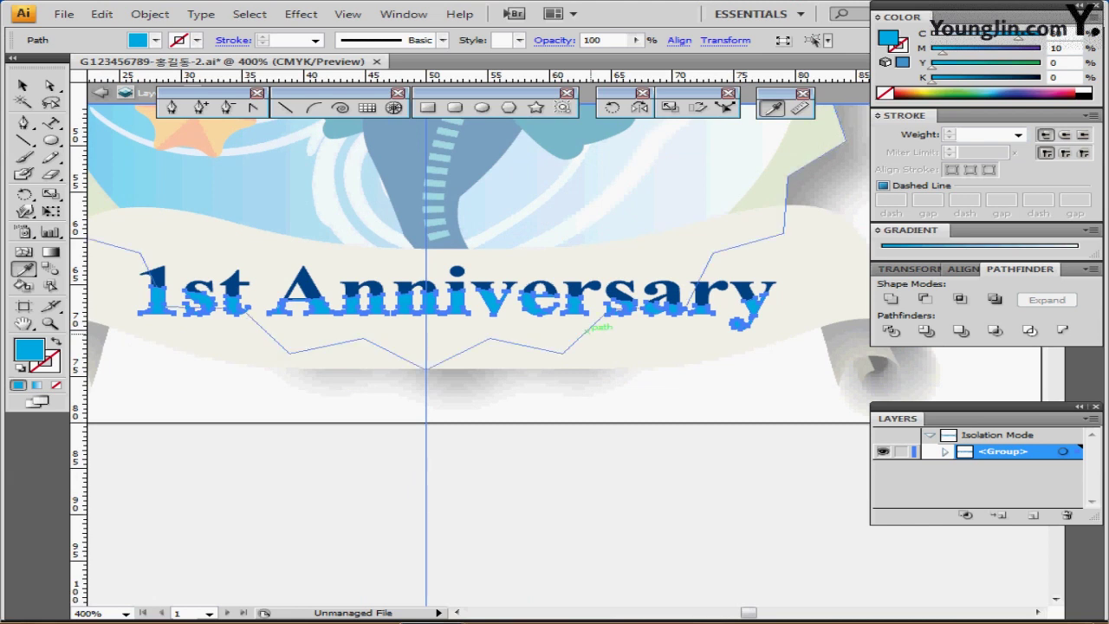
key(Escape)
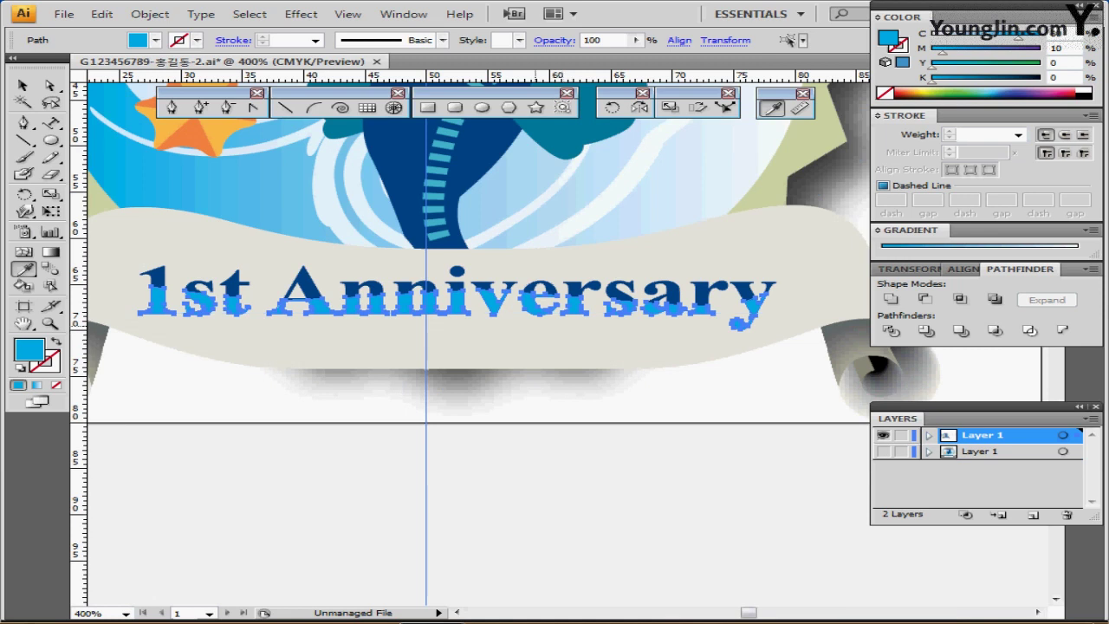
key(ctrl+minus)
key(ctrl+minus)
drag(534, 364, 543, 342)
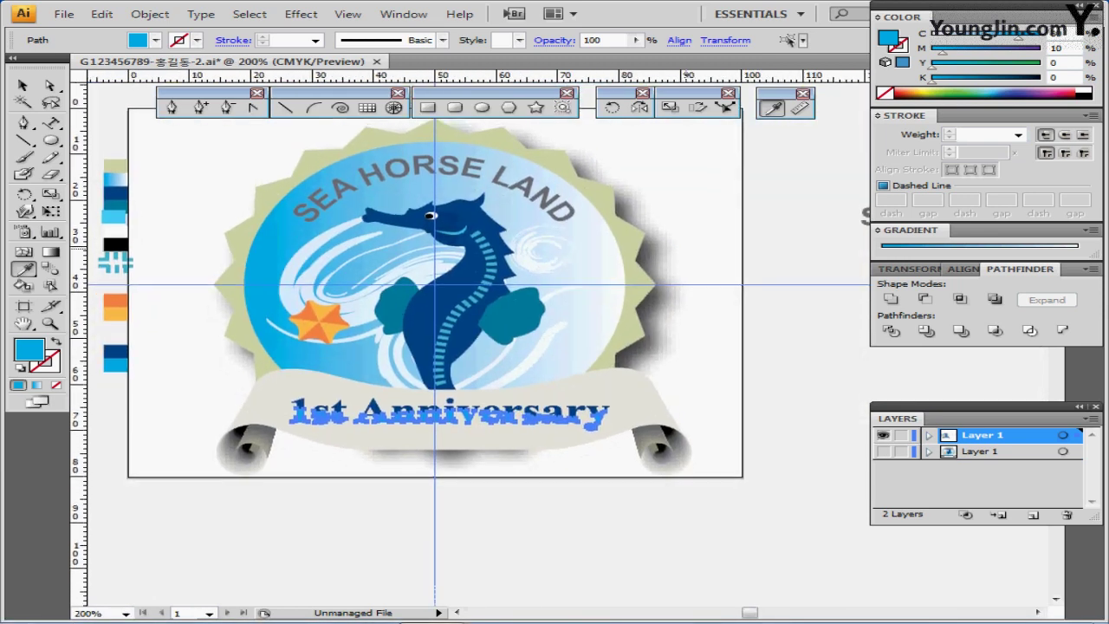
key(ctrl+shift+a)
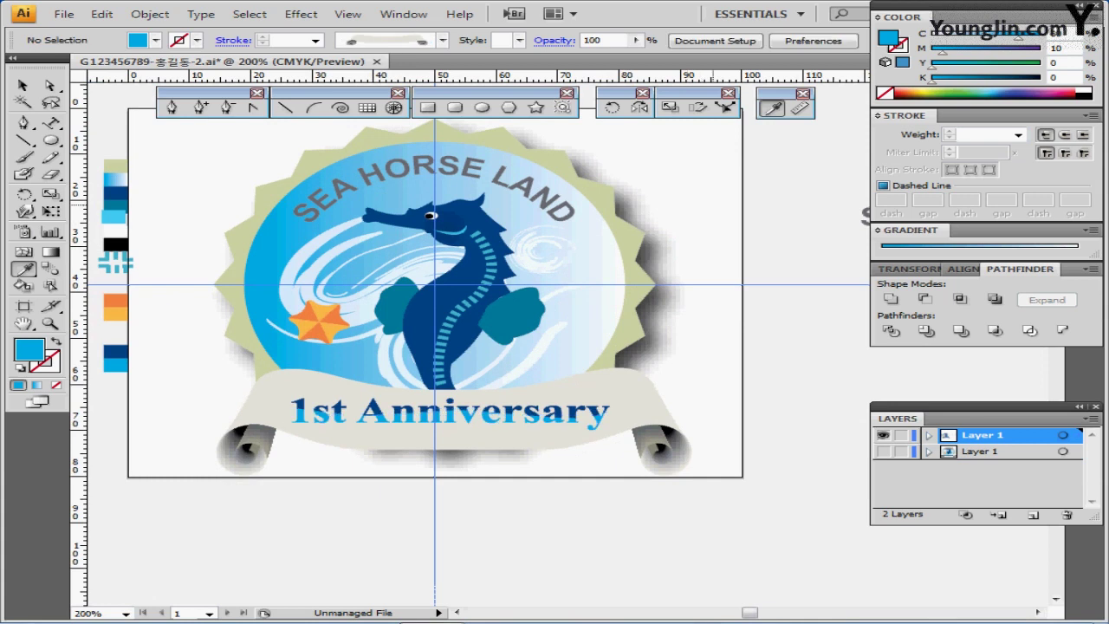